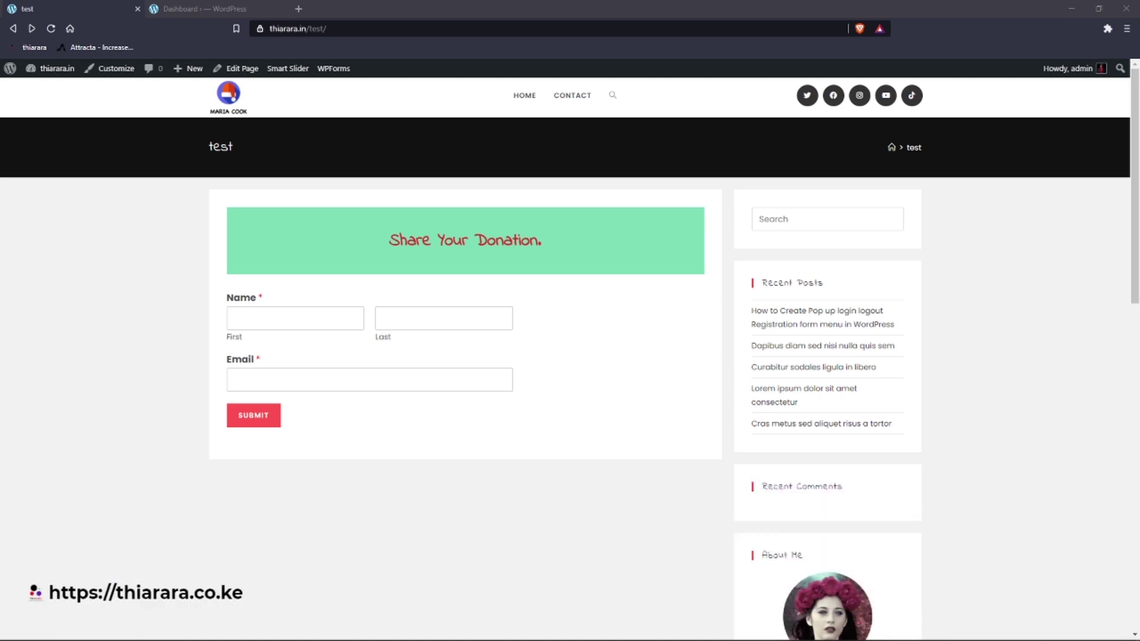
# - Fill in the donor's first name, last name and e-mail address on the test page's donation form
pyautogui.click(301, 320)
pyautogui.click(256, 343)
pyautogui.click(438, 310)
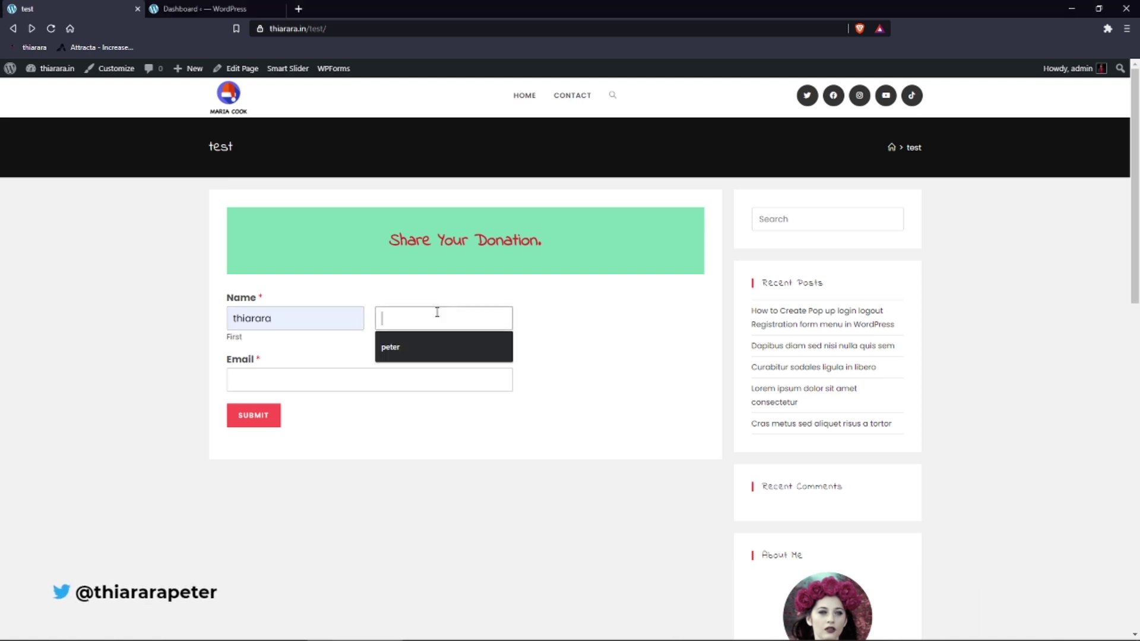
pyautogui.click(417, 351)
pyautogui.click(271, 383)
pyautogui.click(288, 429)
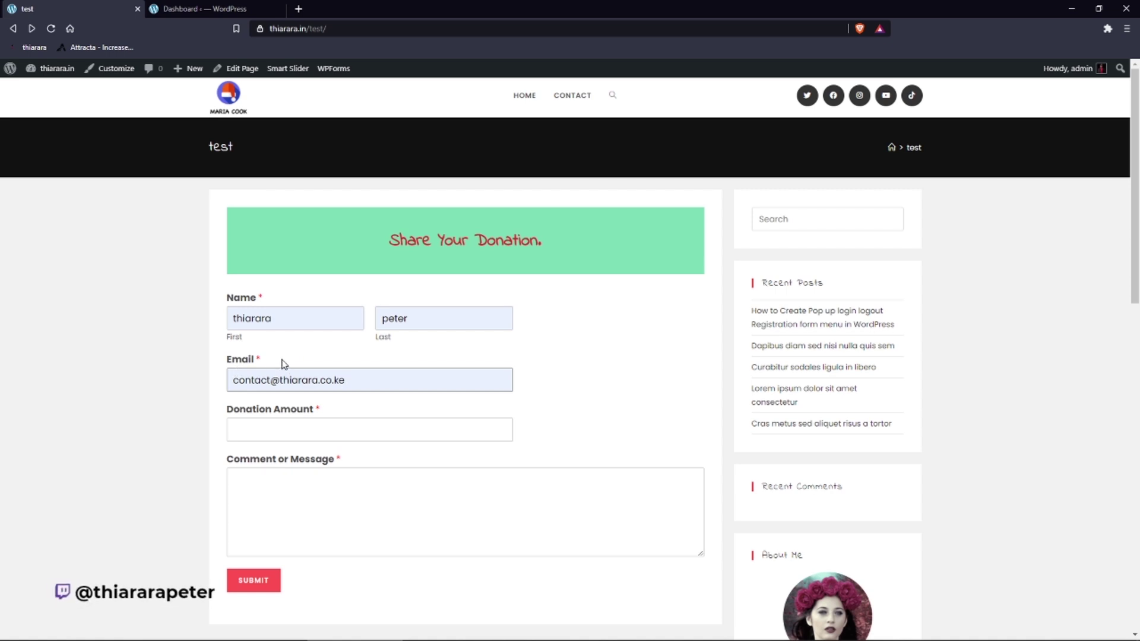
# - Set the donation amount to 10.00 and enter "klhh" as the comment or message
pyautogui.click(298, 430)
pyautogui.click(248, 475)
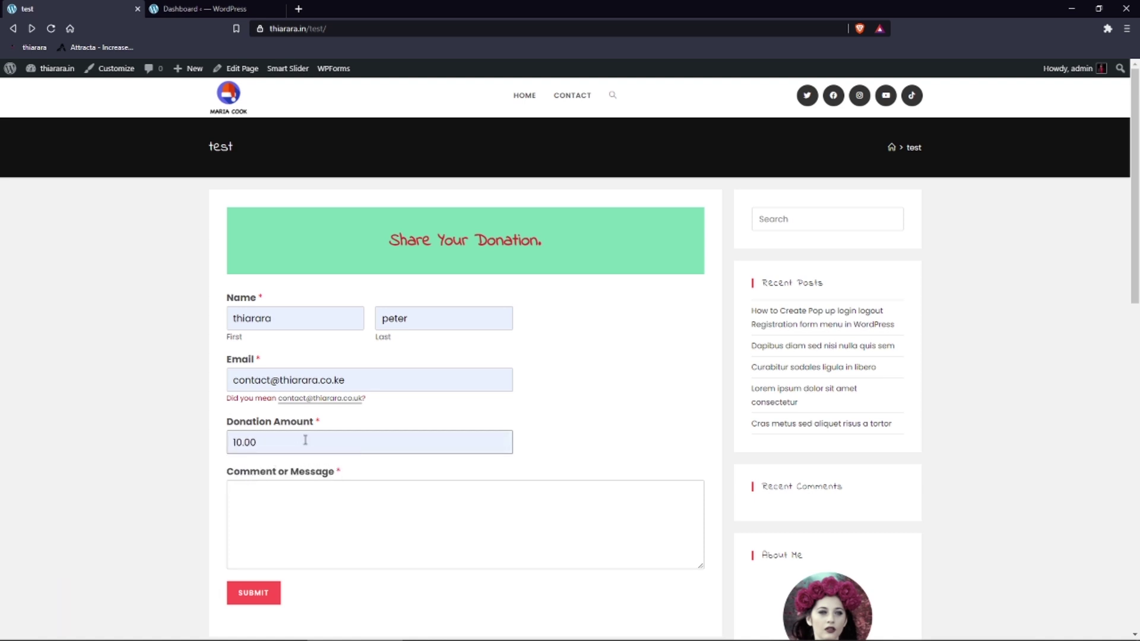
pyautogui.click(283, 497)
pyautogui.write('1')
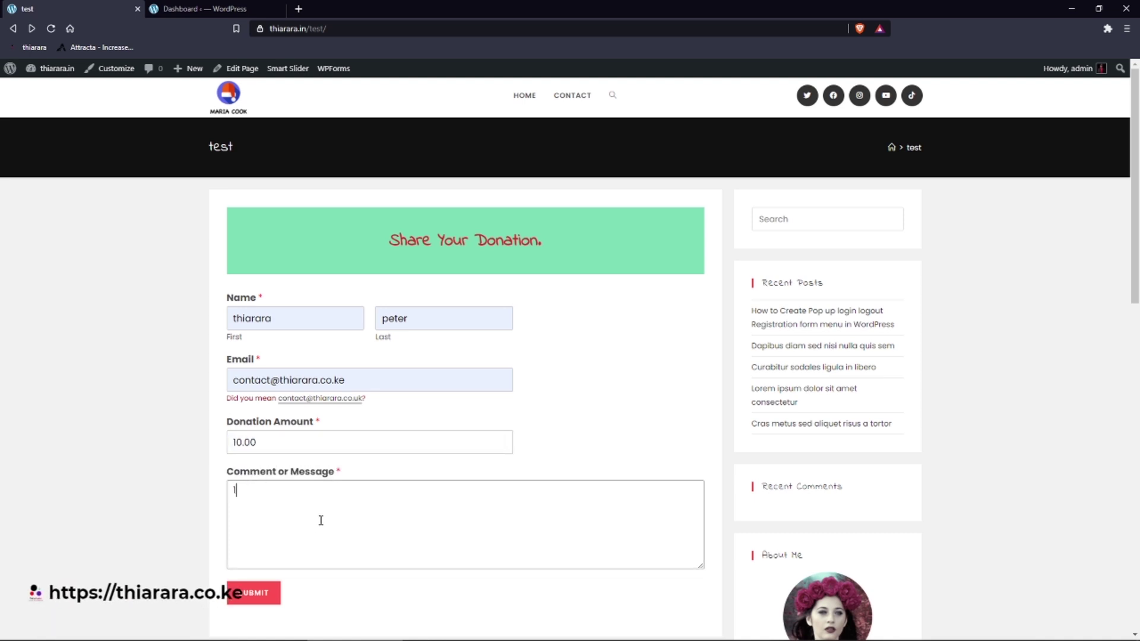
pyautogui.write('lhh')
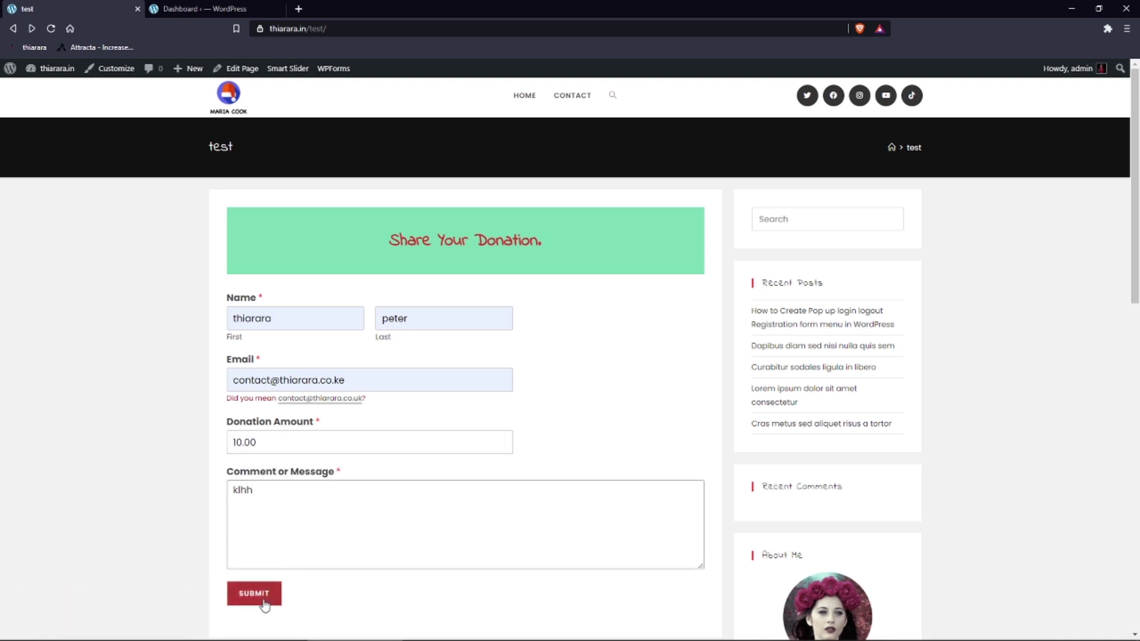
# - Submit the donation form and cancel the PayPal donation page to return to the site
pyautogui.click(263, 599)
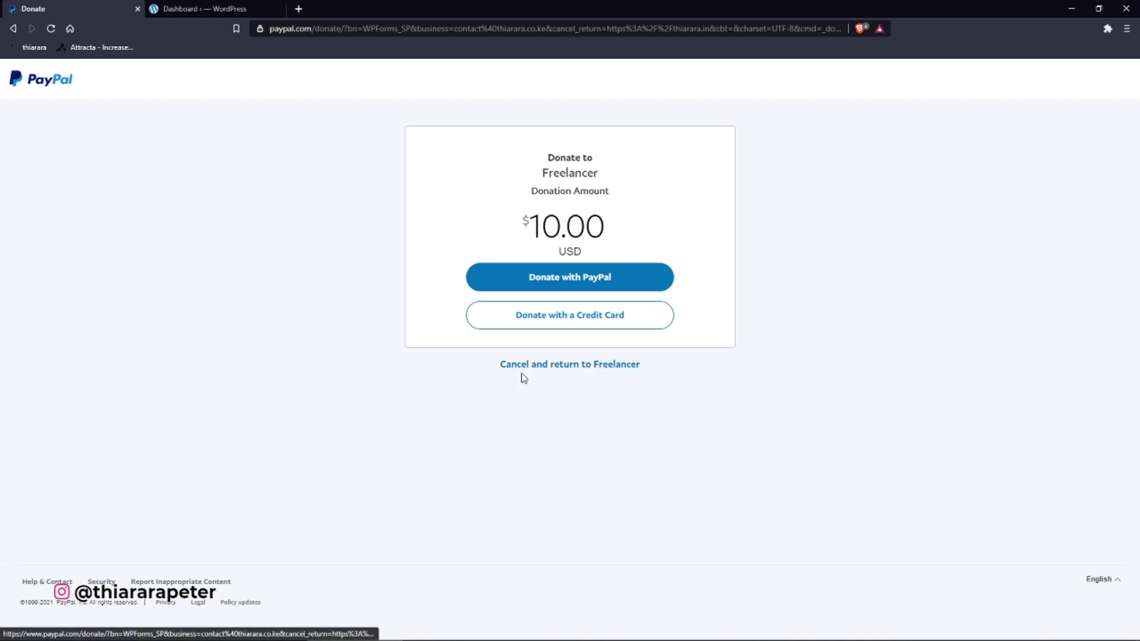
pyautogui.click(537, 365)
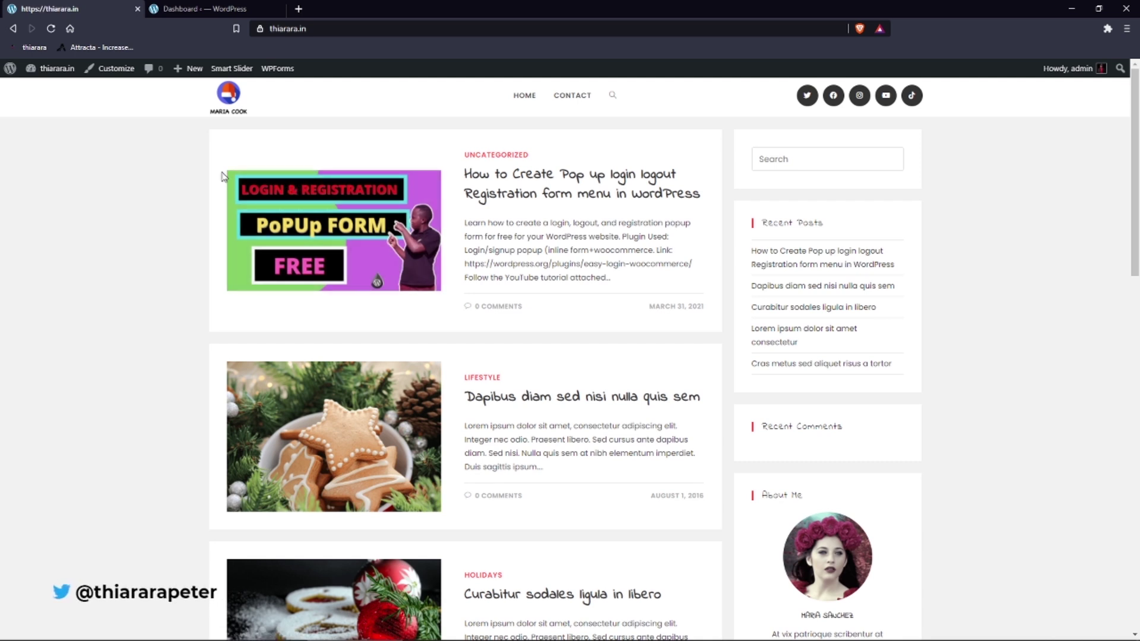
# - Examine the plan prices and the feature comparison on the WPForms pricing page in a separate tab
pyautogui.click(299, 8)
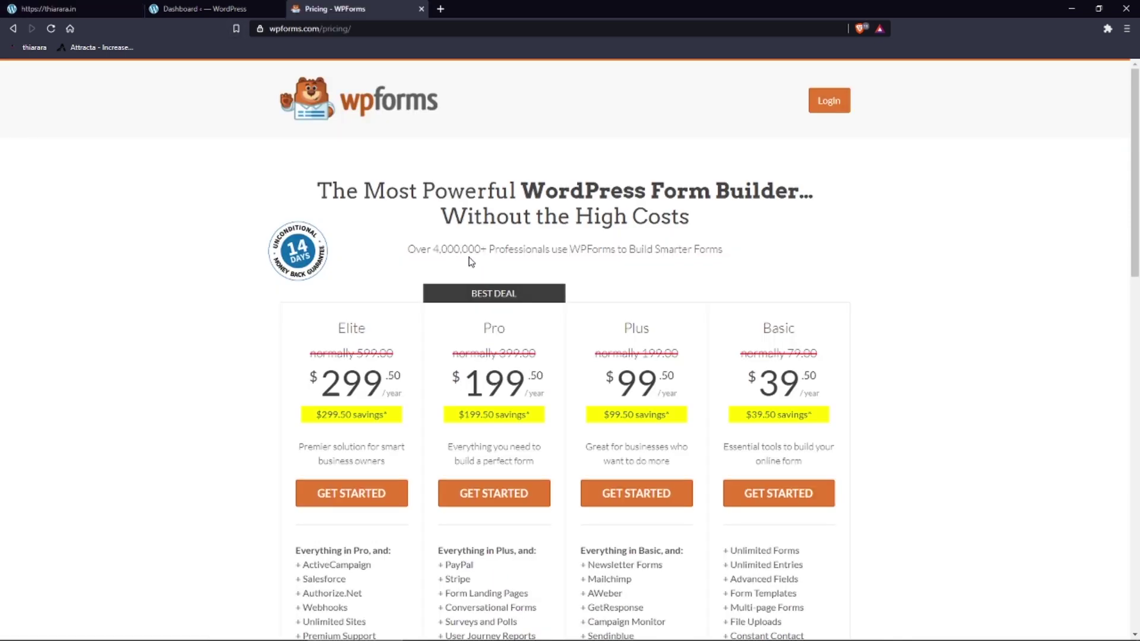
pyautogui.scroll(-3, 470, 262)
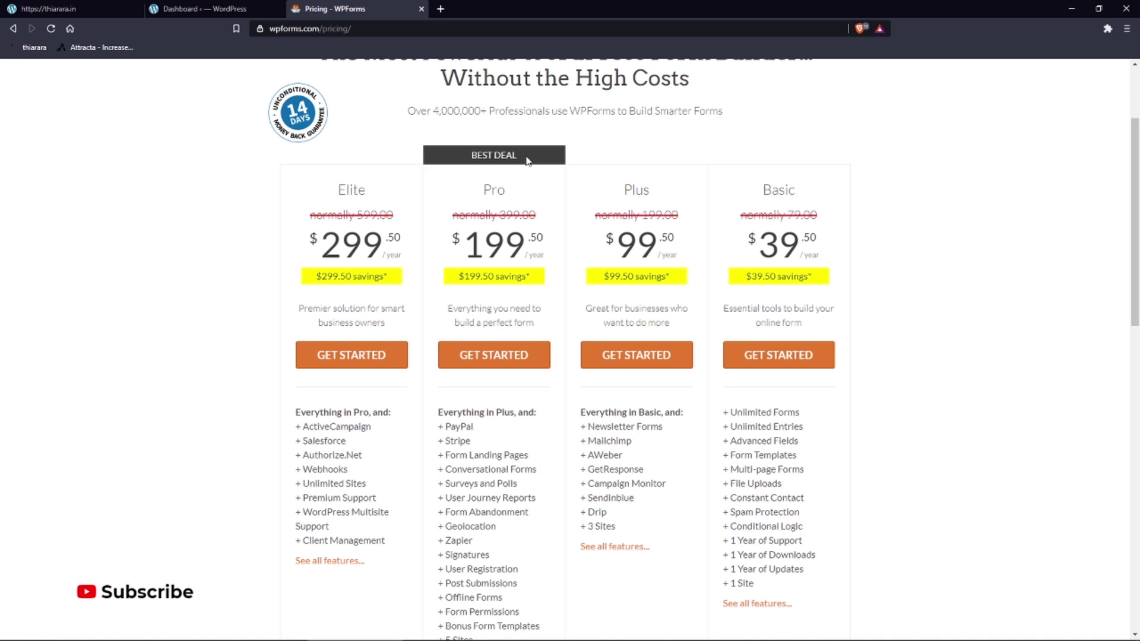
pyautogui.scroll(-10, 509, 390)
pyautogui.scroll(3, 576, 208)
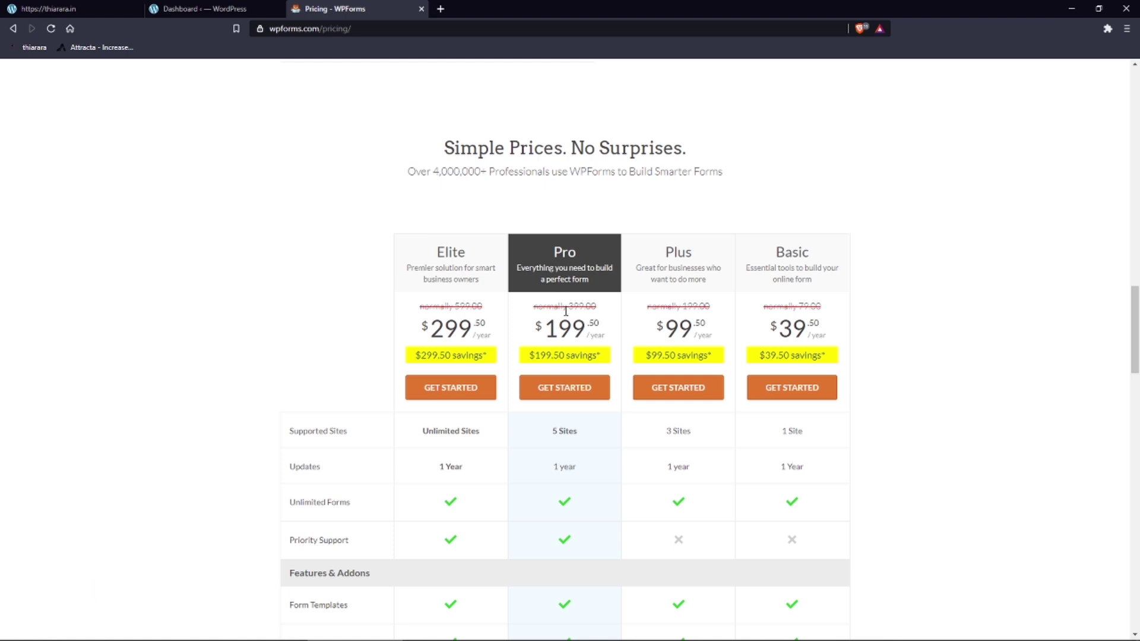
pyautogui.scroll(-5, 587, 303)
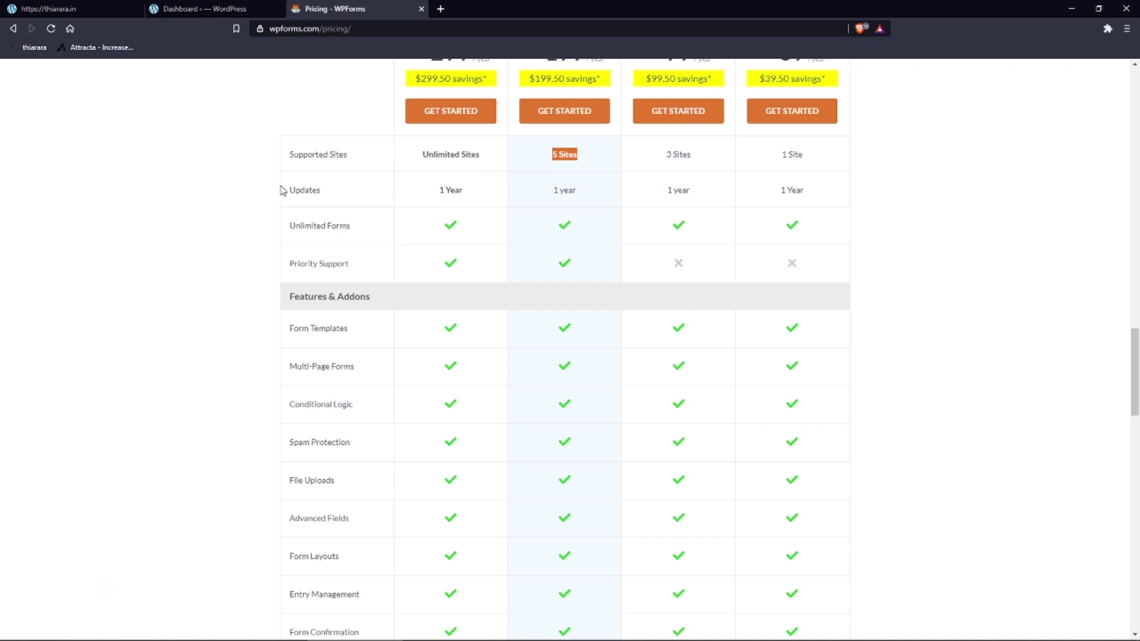
pyautogui.scroll(7, 557, 461)
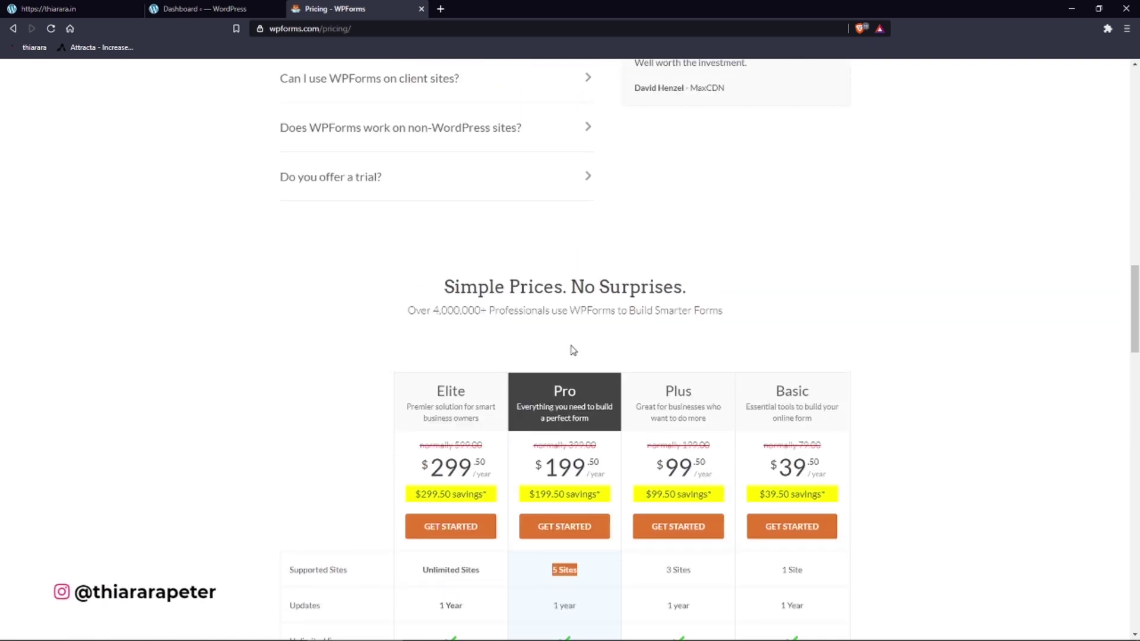
pyautogui.scroll(7, 585, 364)
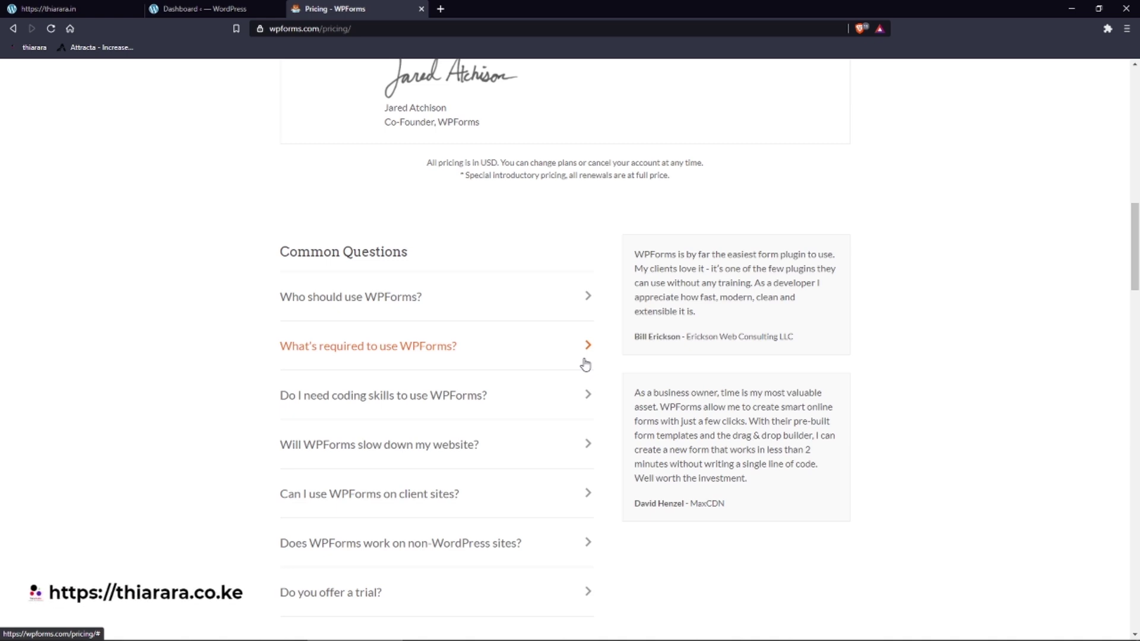
pyautogui.scroll(15, 528, 329)
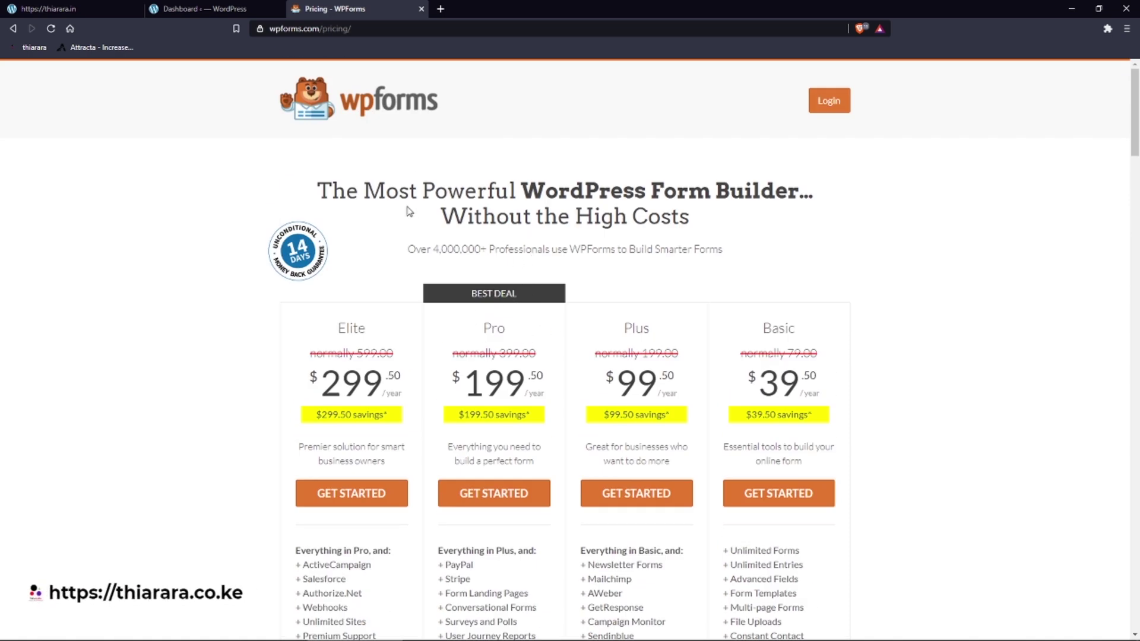
pyautogui.click(421, 8)
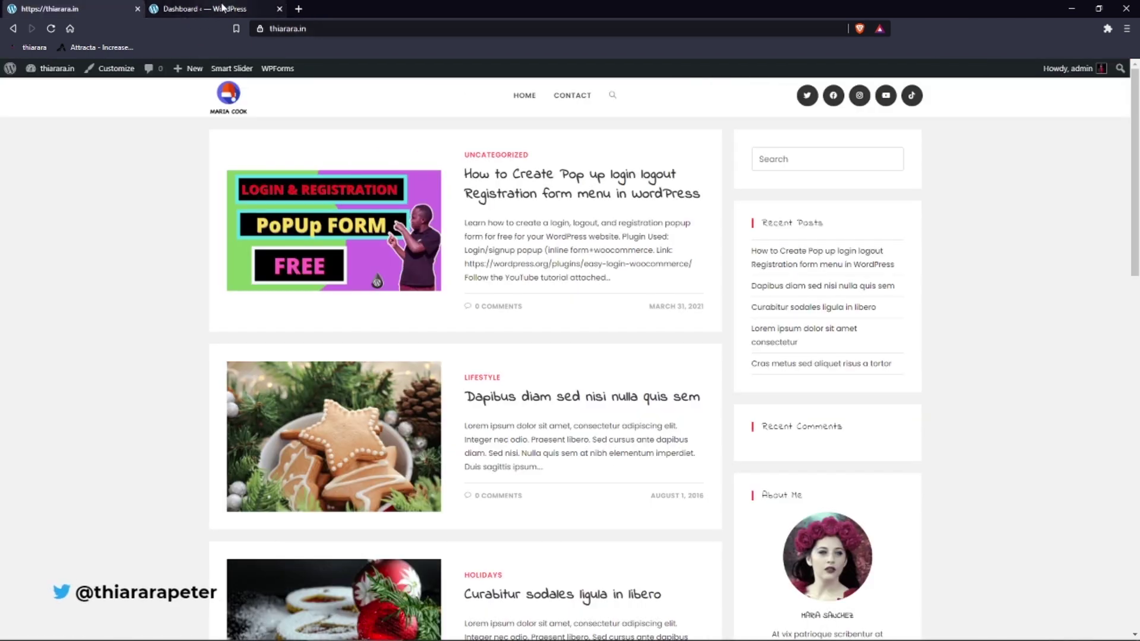
# - Create a new WPForms form from the Donation Form template in the site's dashboard and dismiss the payments reminder
pyautogui.moveTo(48, 70)
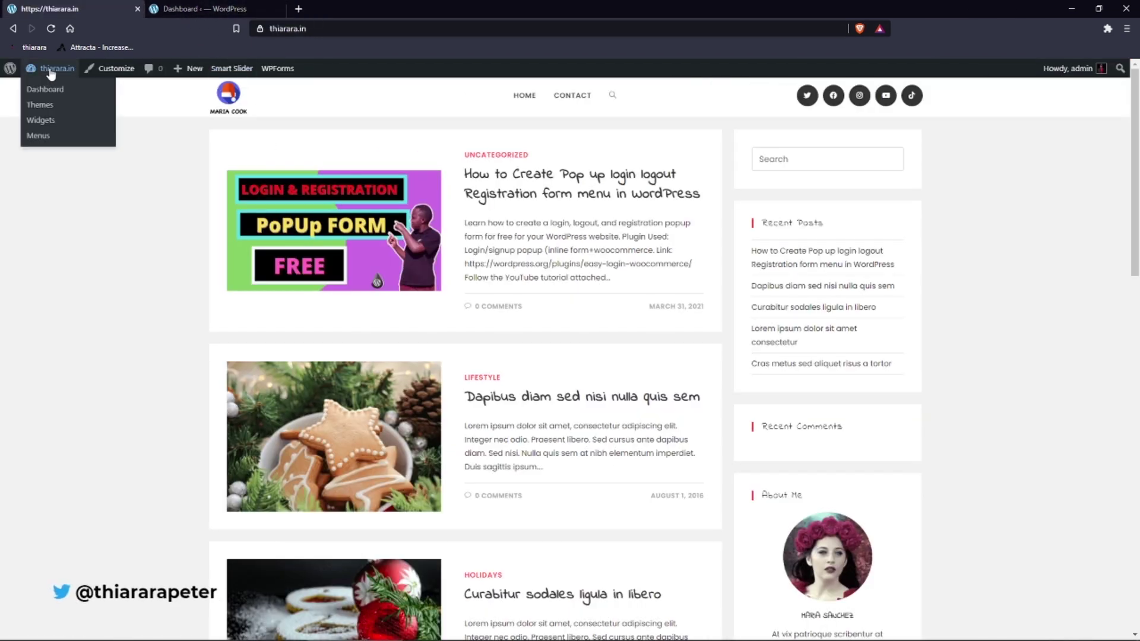
pyautogui.click(53, 94)
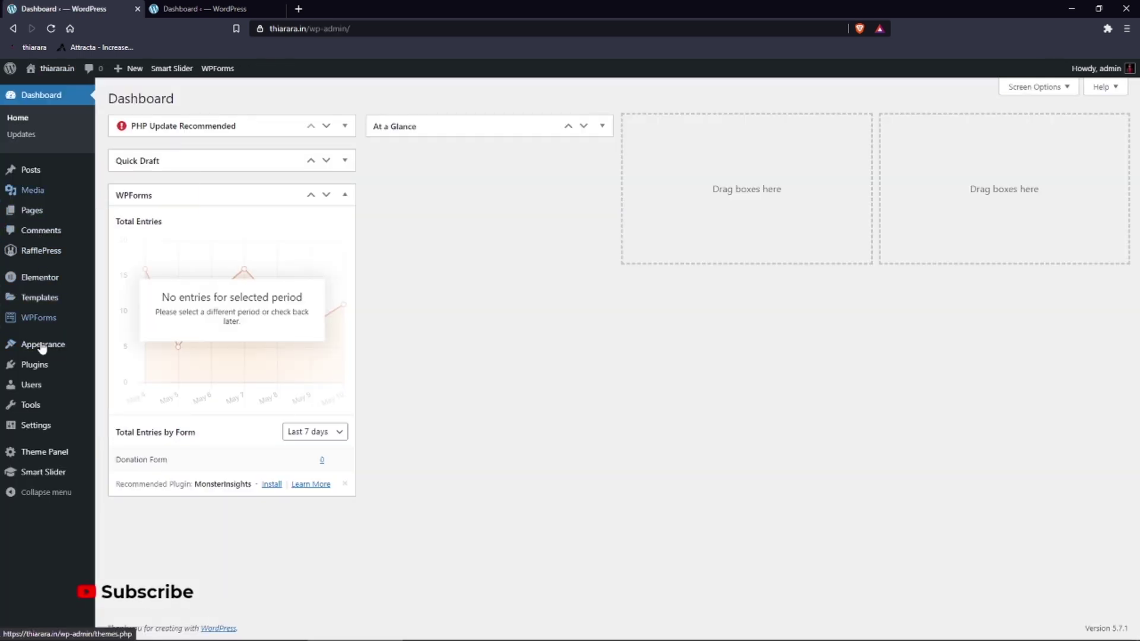
pyautogui.moveTo(40, 320)
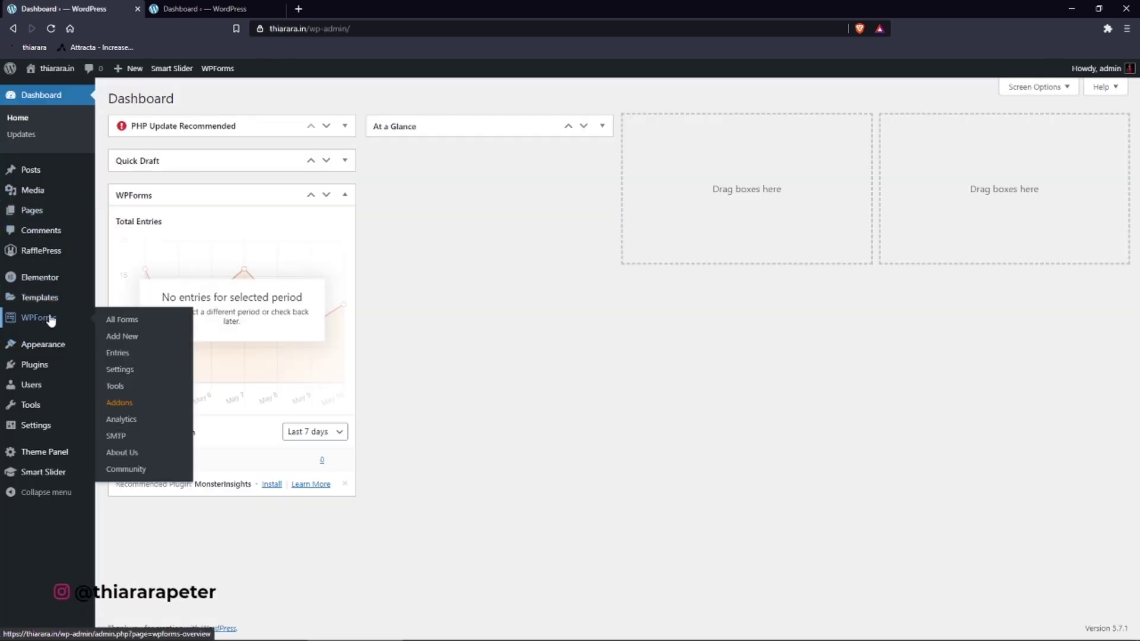
pyautogui.click(125, 337)
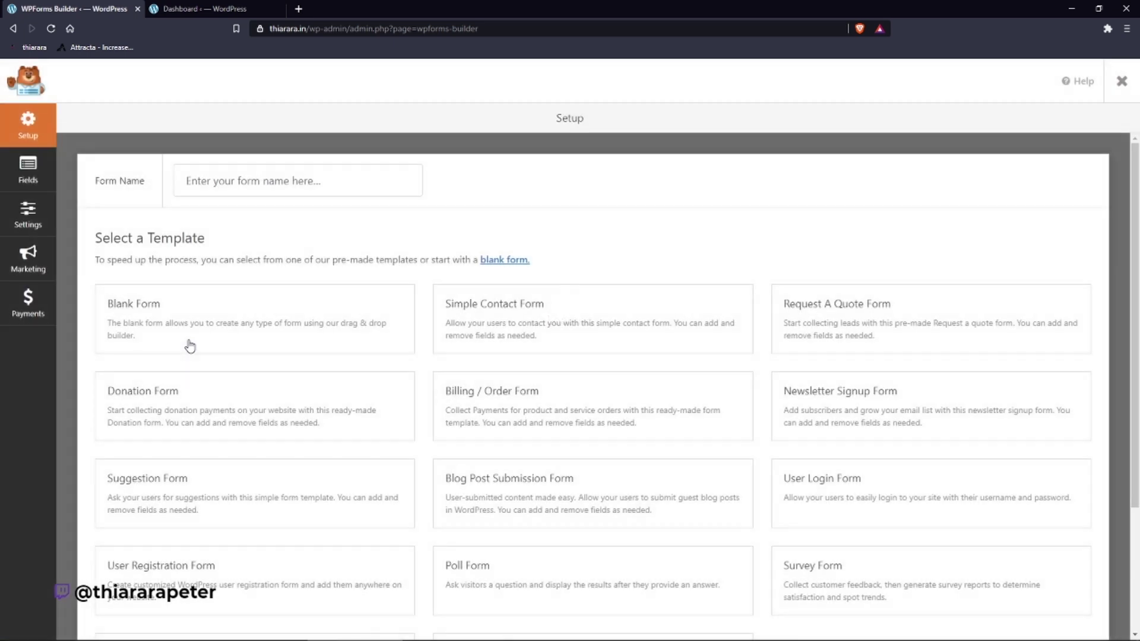
pyautogui.moveTo(172, 399)
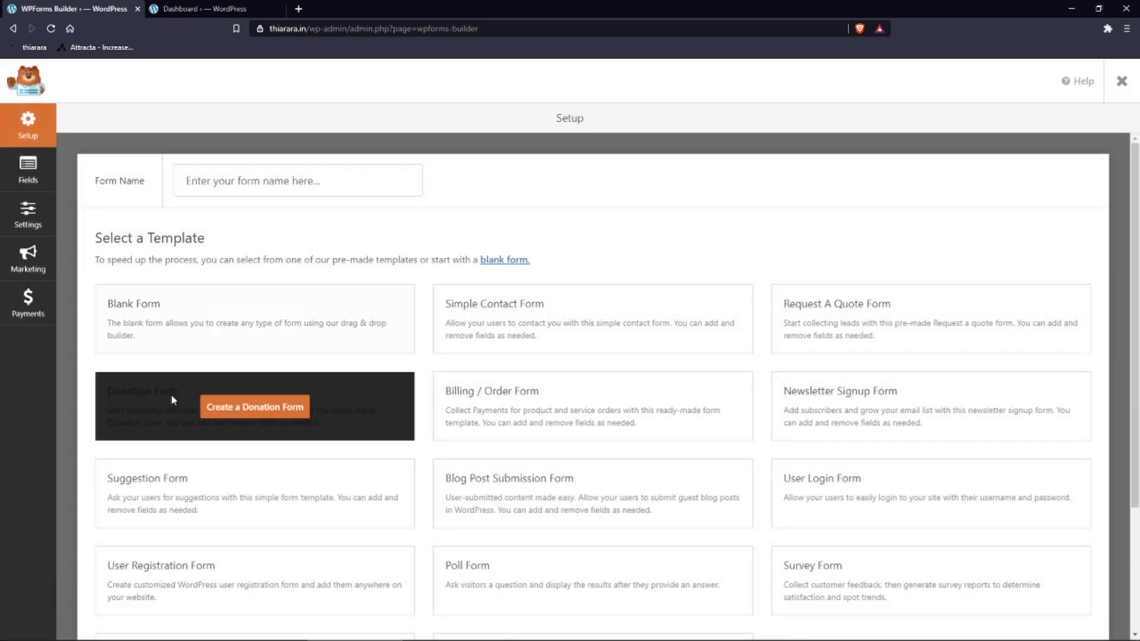
pyautogui.click(256, 412)
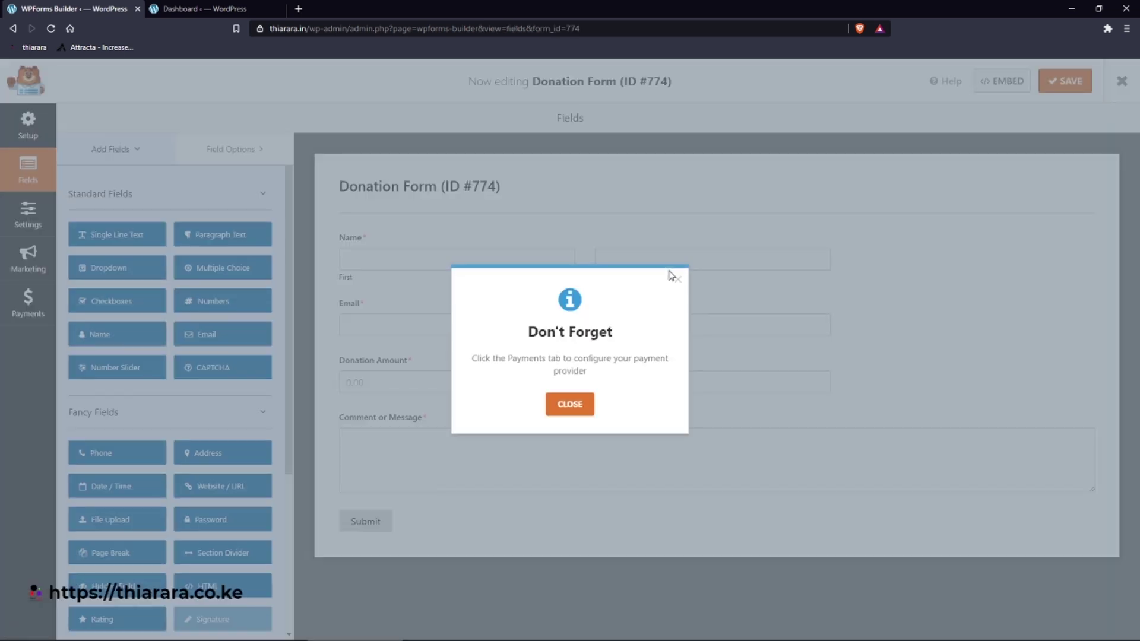
pyautogui.click(671, 274)
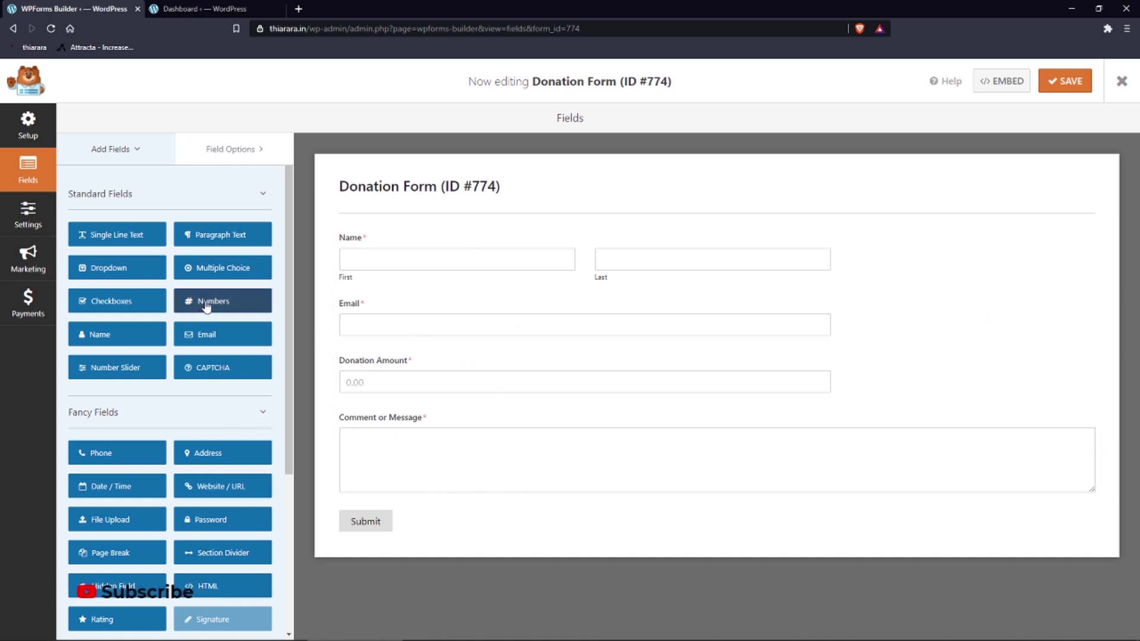
pyautogui.moveTo(206, 305); pyautogui.dragTo(185, 322)
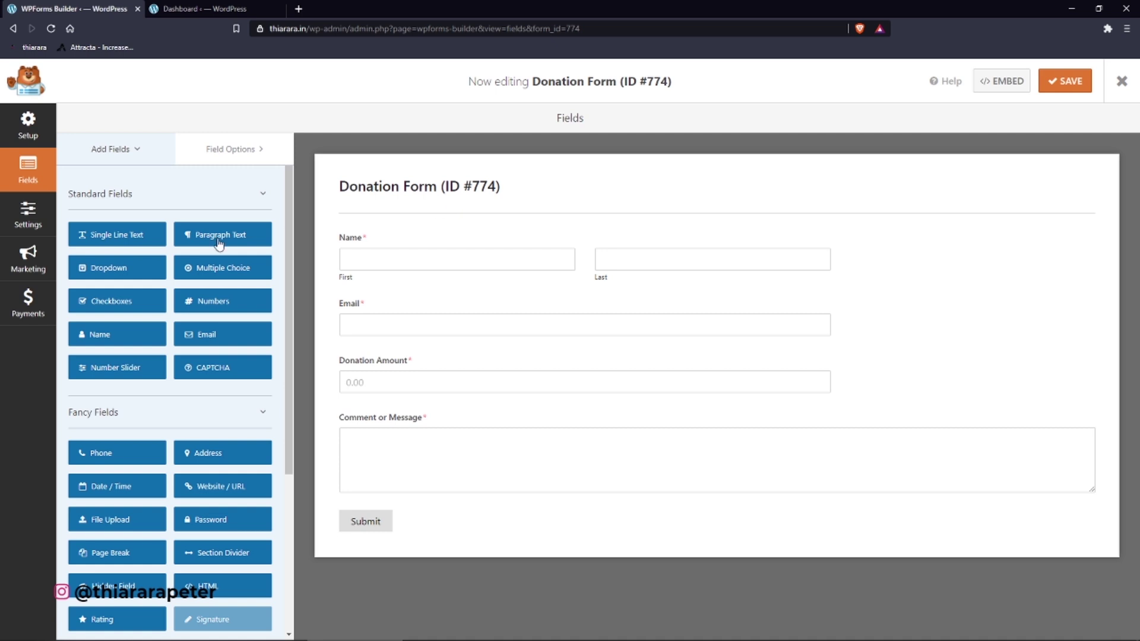
# - Rename the form to "Donation Form 10" in its general settings
pyautogui.click(41, 226)
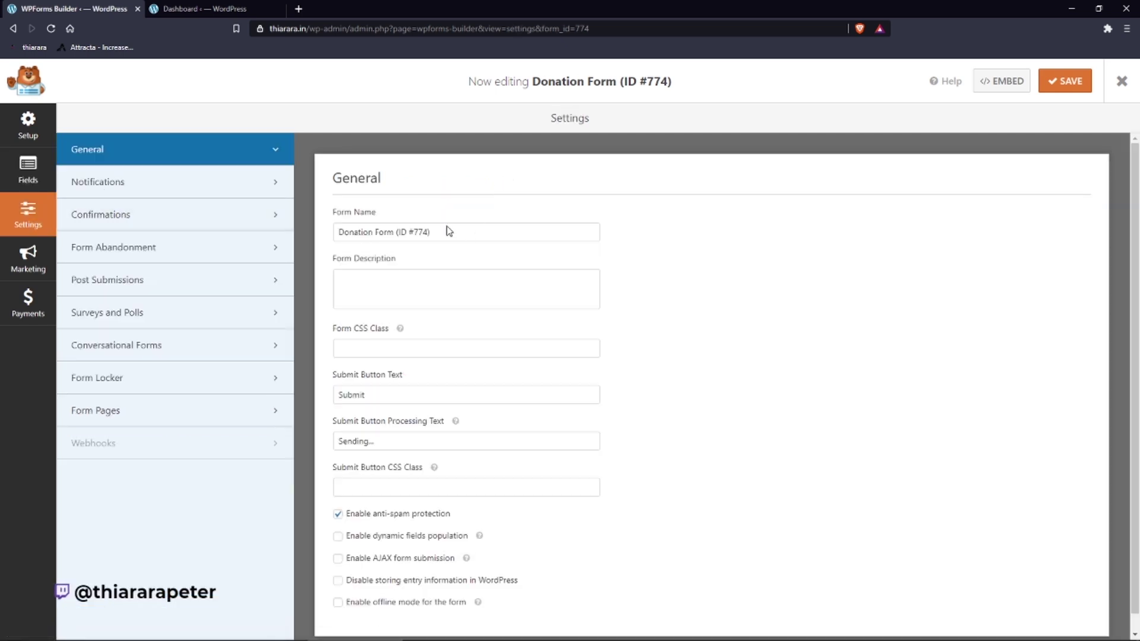
pyautogui.click(161, 182)
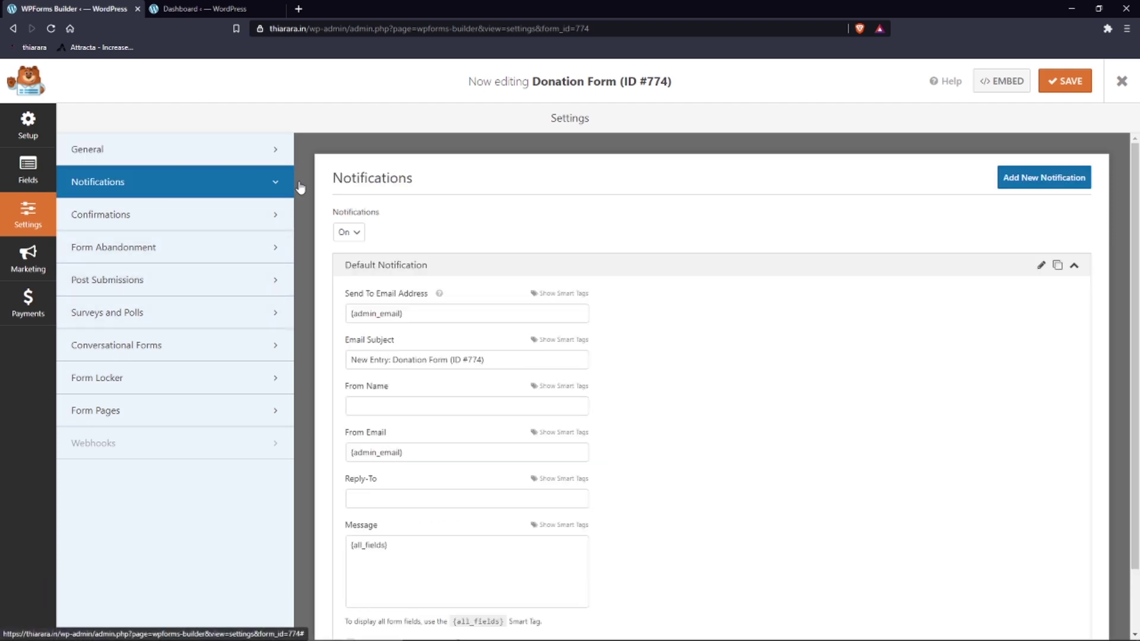
pyautogui.click(189, 159)
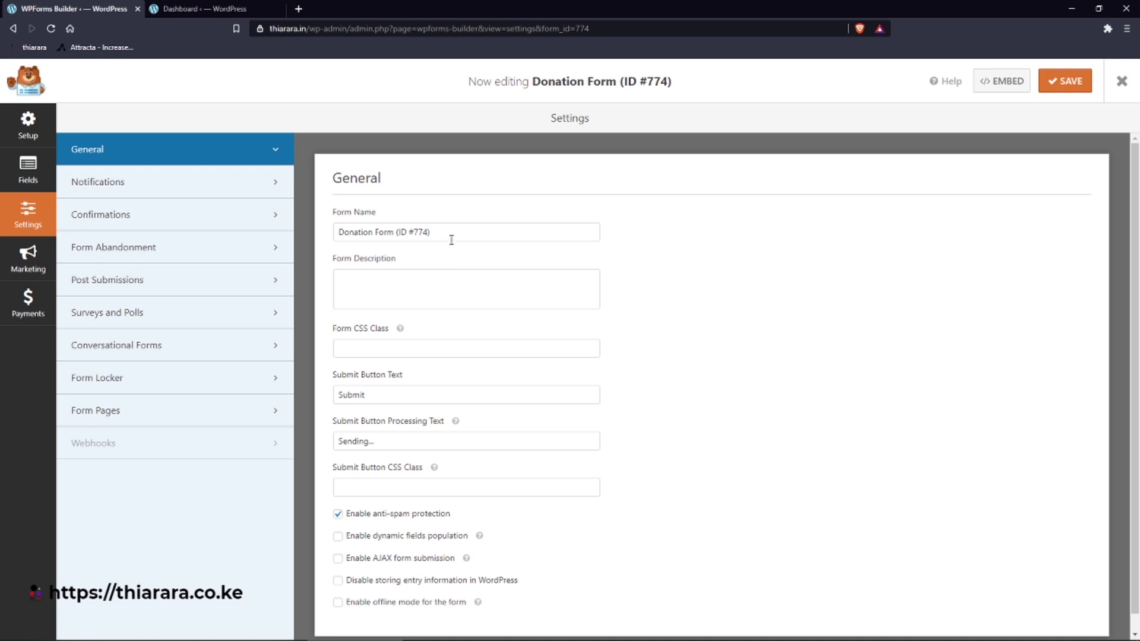
pyautogui.moveTo(451, 240); pyautogui.dragTo(407, 255)
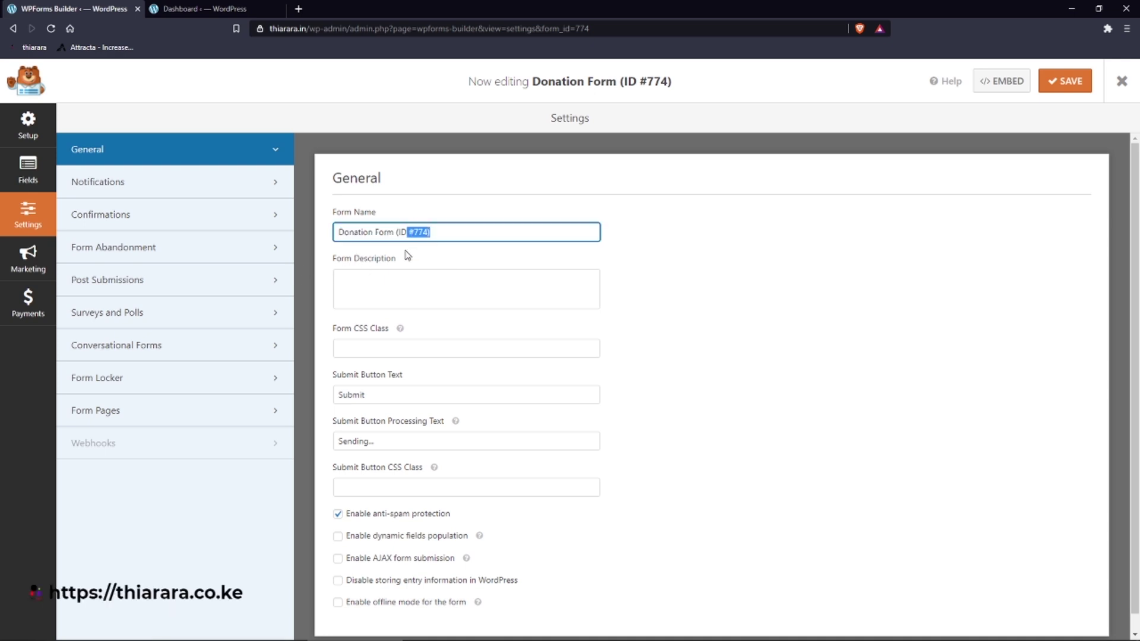
pyautogui.press('BackSpace')
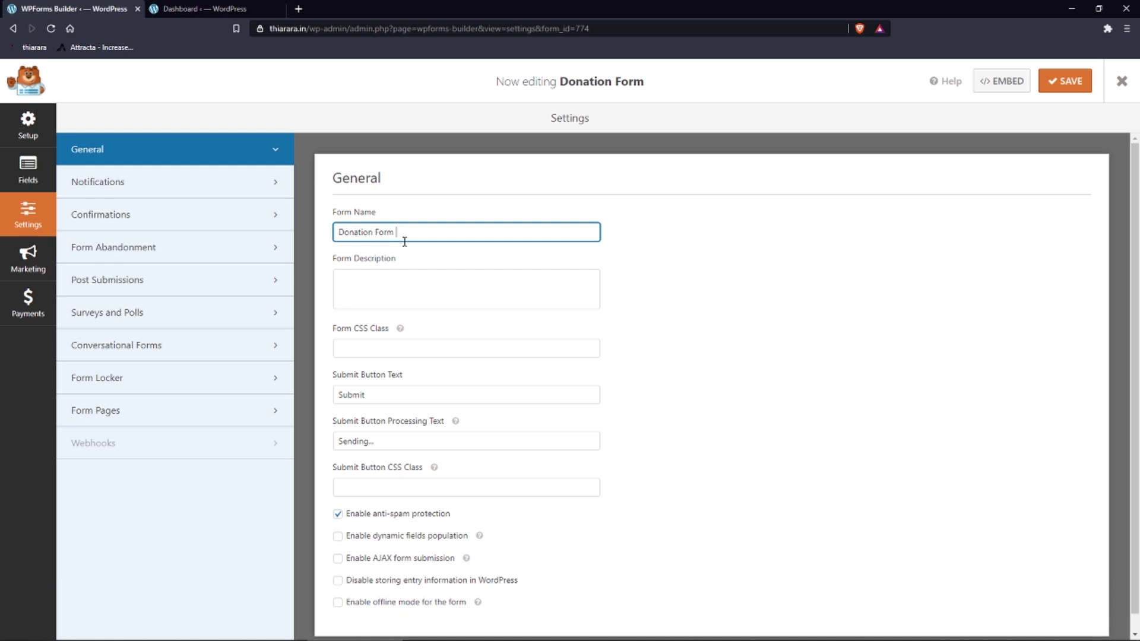
pyautogui.write('10')
# - Check the submit button on the live test page and set the form's submit button text to "Donate"
pyautogui.click(442, 306)
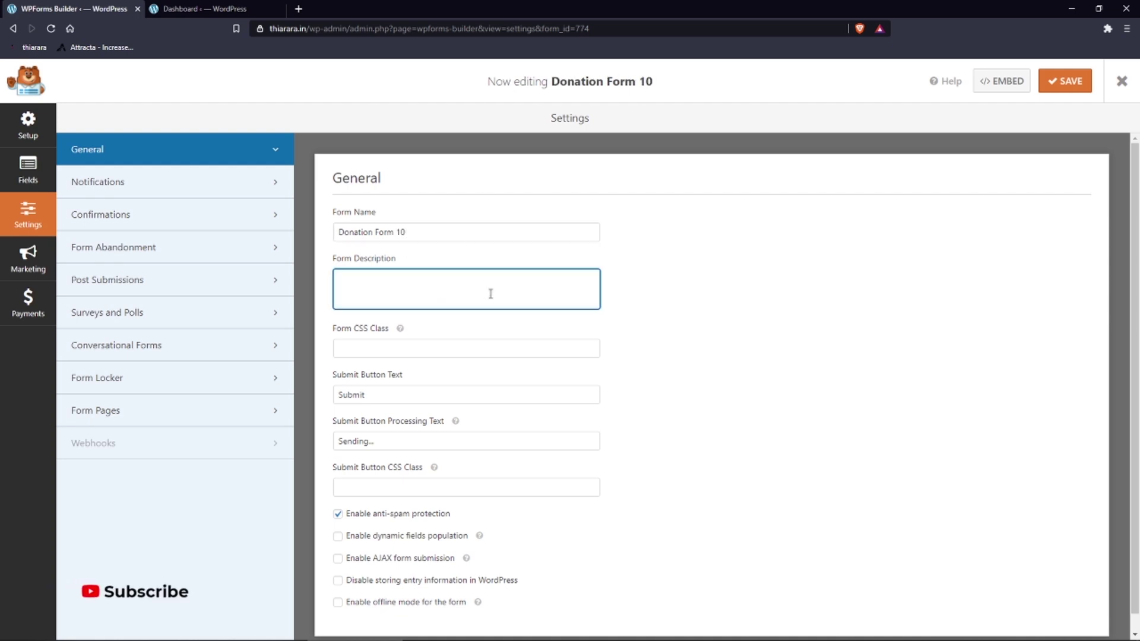
pyautogui.click(396, 350)
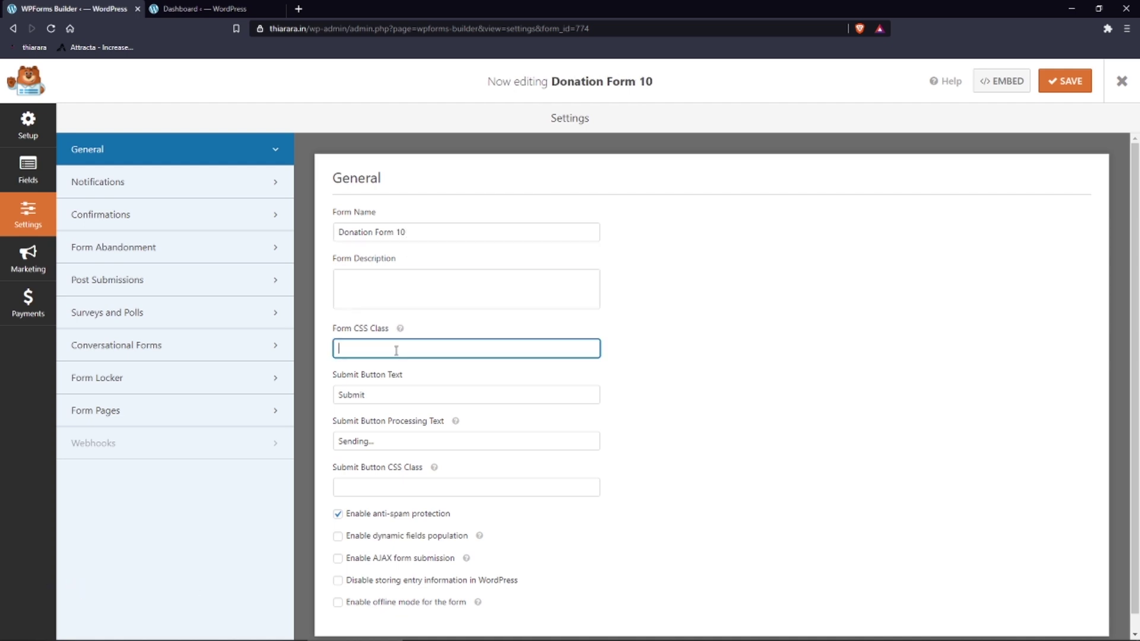
pyautogui.click(381, 392)
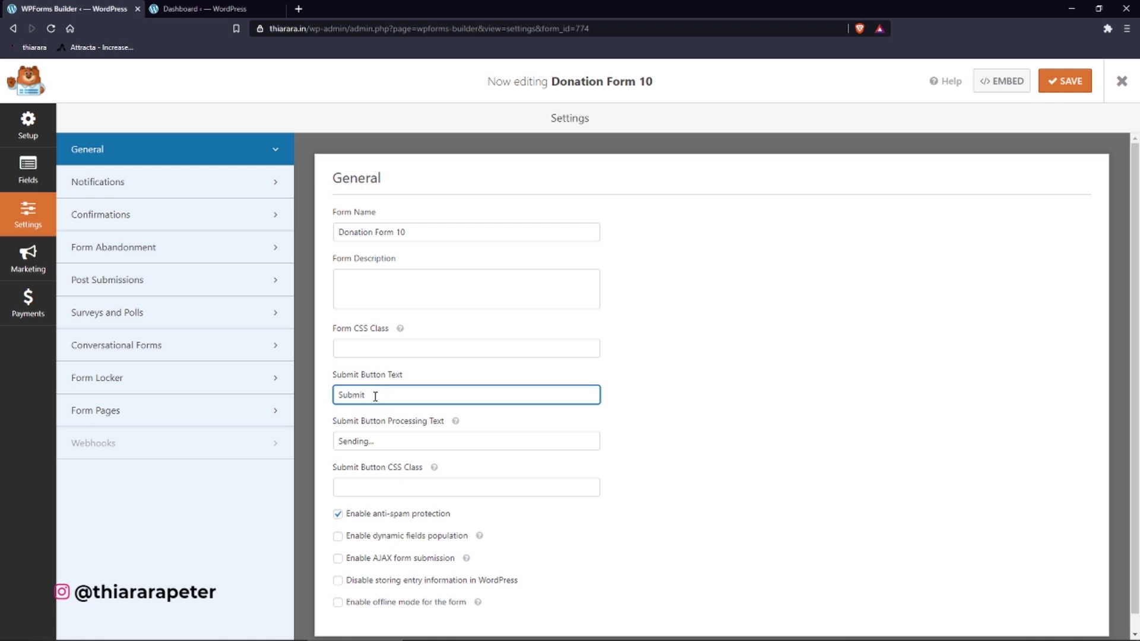
pyautogui.click(211, 8)
pyautogui.moveTo(48, 213)
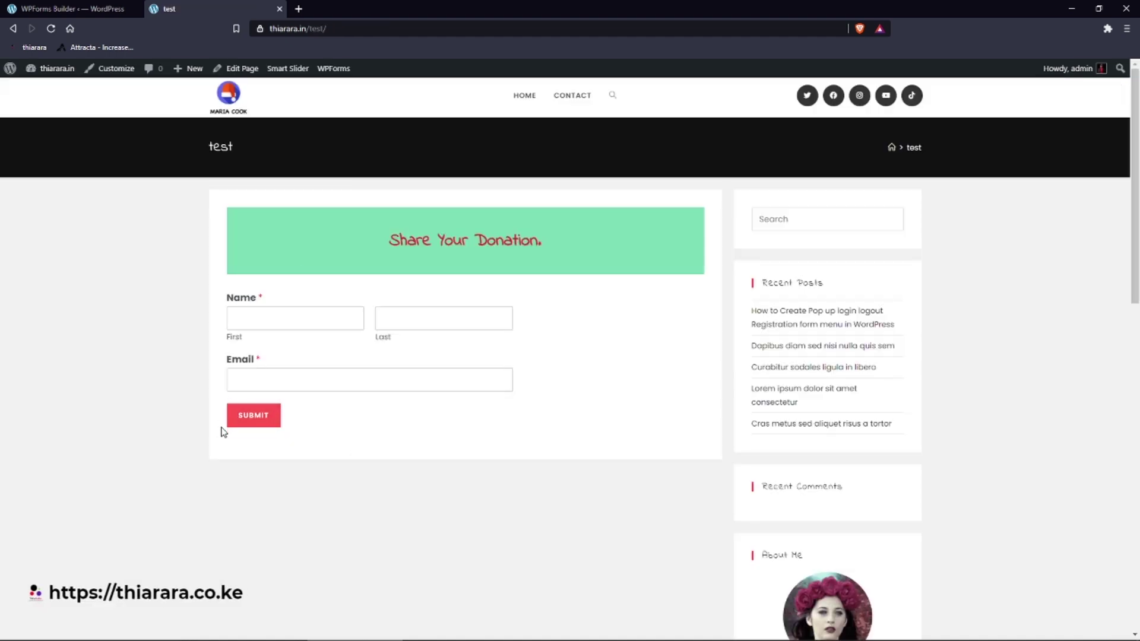
pyautogui.click(75, 8)
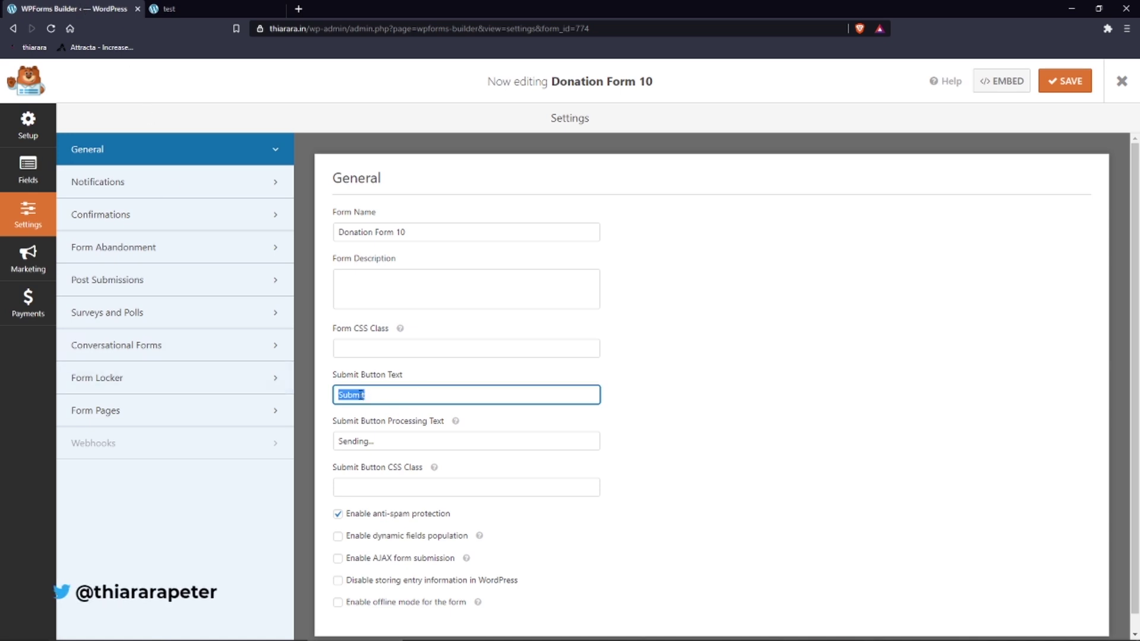
pyautogui.write('Donate')
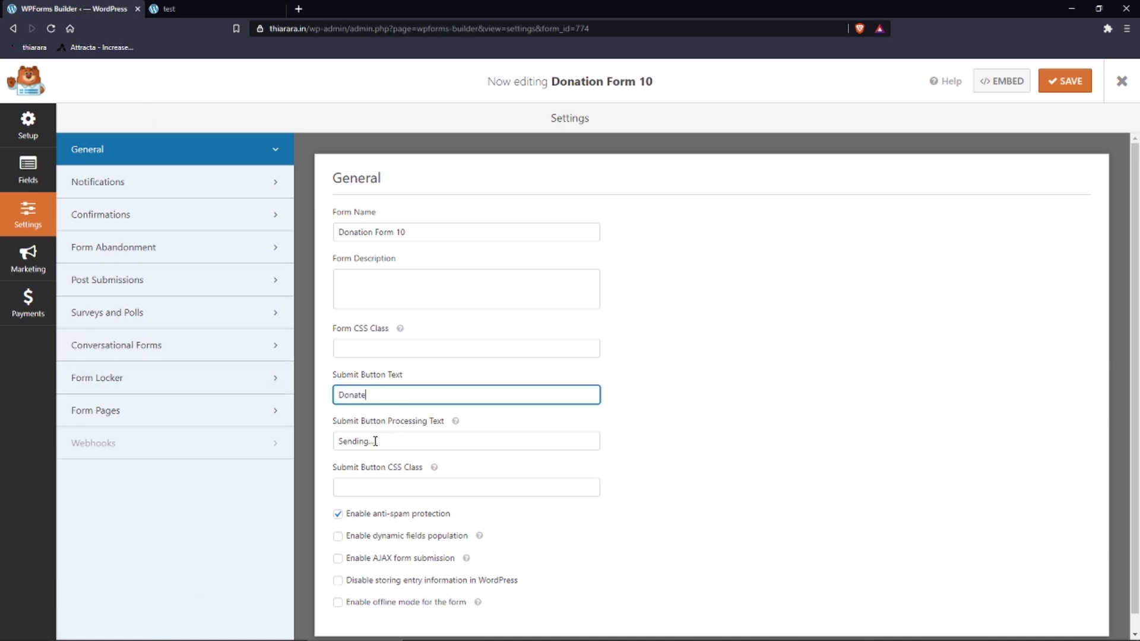
# - Replace the submit button processing text with "prossecing..." in the form's general settings, checking the button on the live test page
pyautogui.click(373, 441)
pyautogui.press('BackSpace')
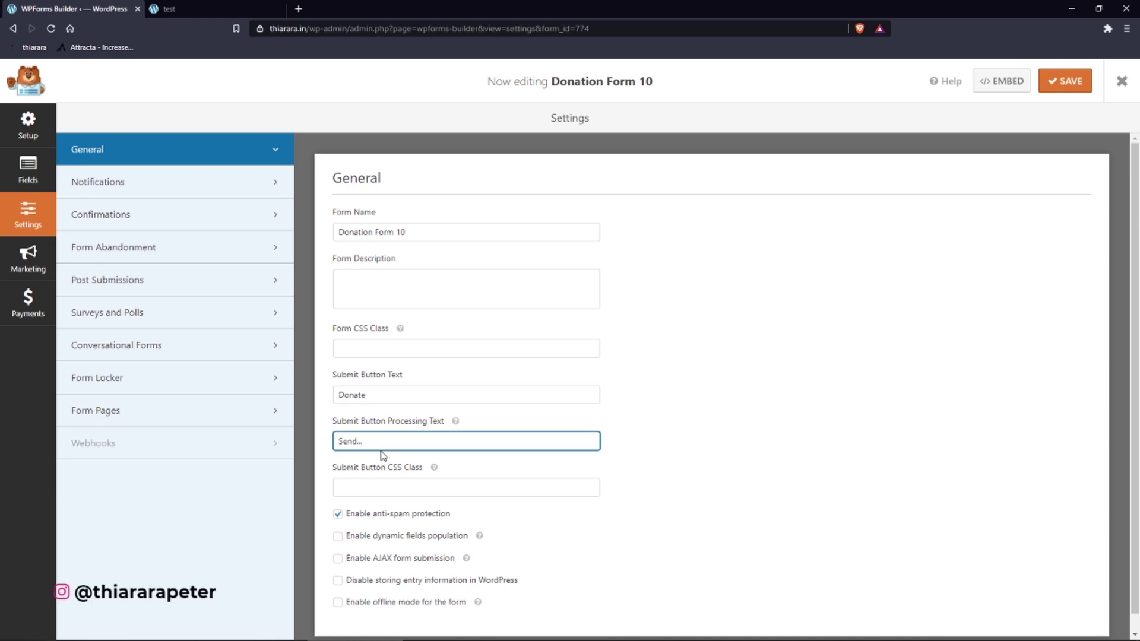
pyautogui.press('BackSpace')
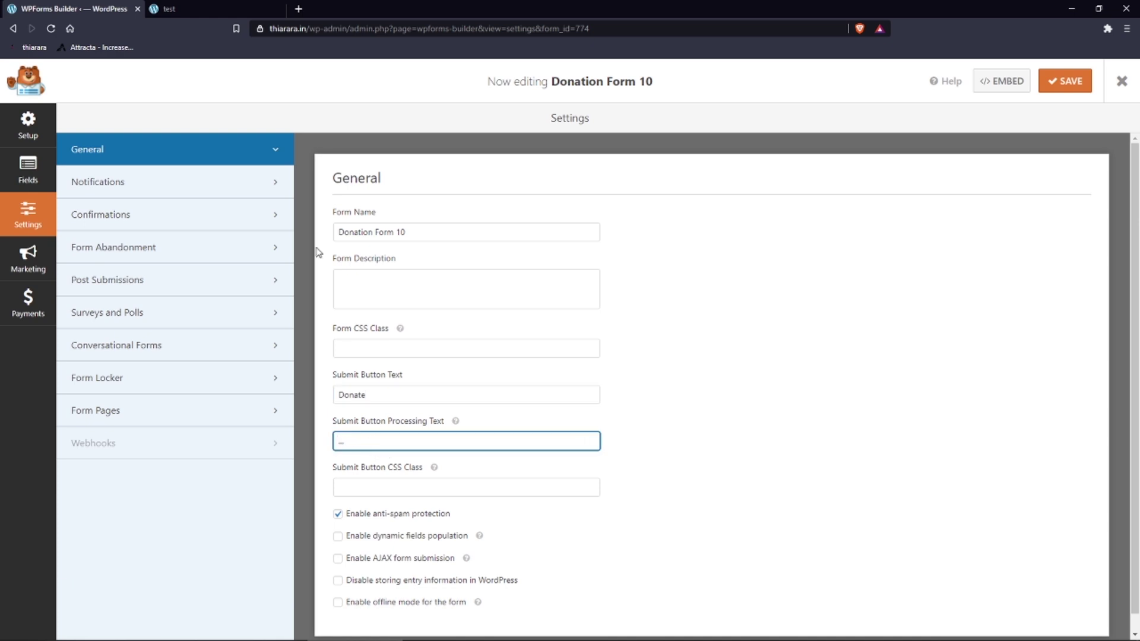
pyautogui.click(169, 8)
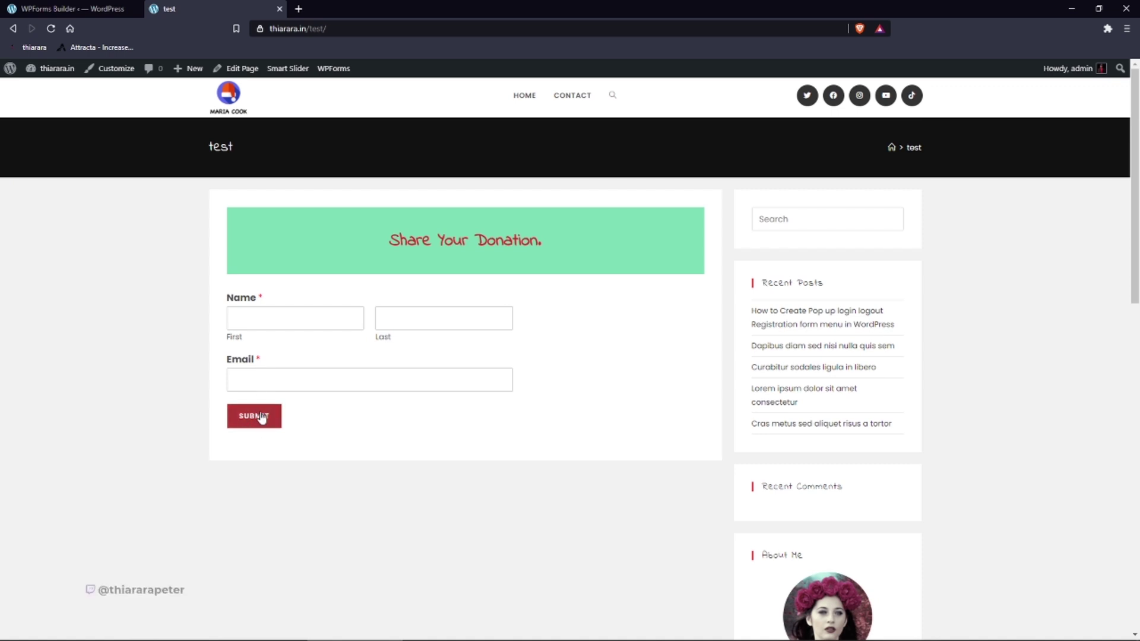
pyautogui.click(87, 9)
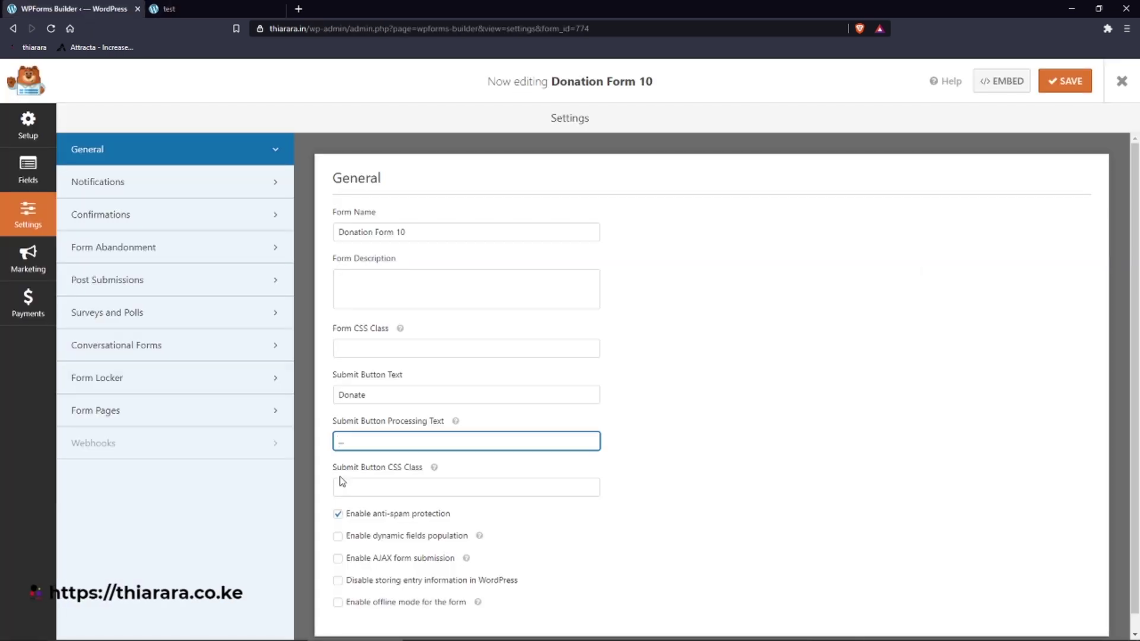
pyautogui.rightClick(347, 444)
pyautogui.click(362, 441)
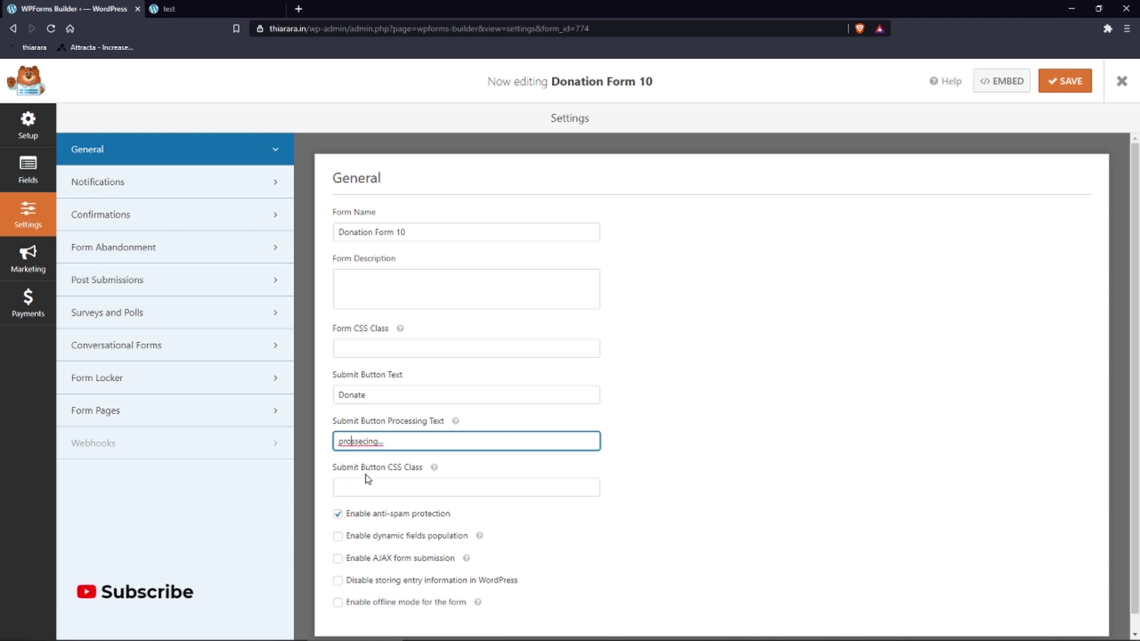
pyautogui.scroll(-1, 409, 469)
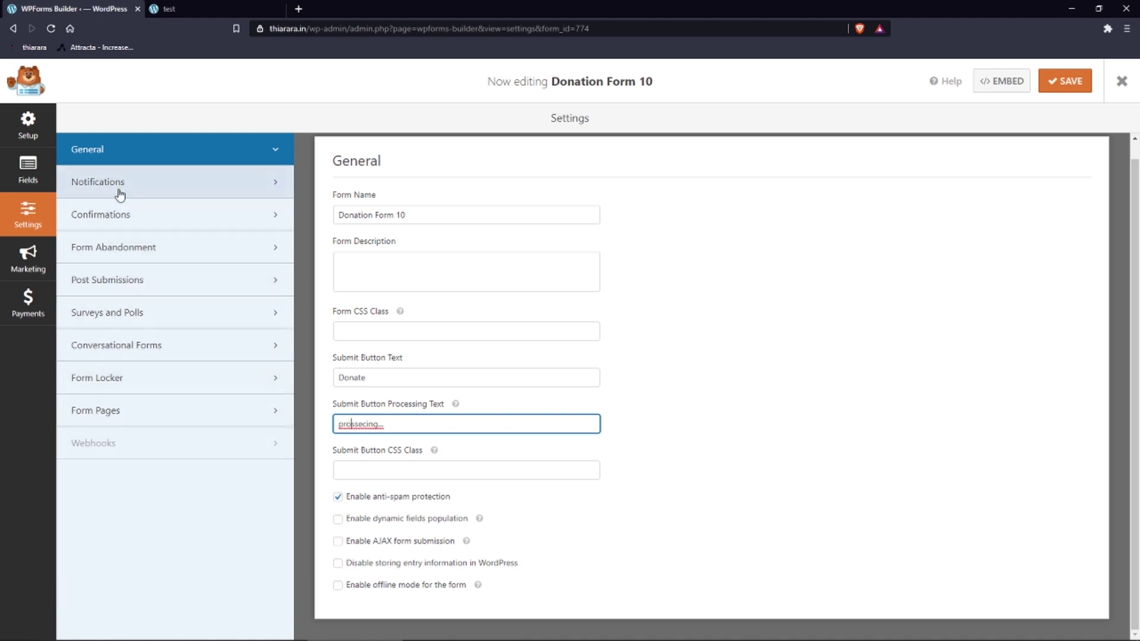
# - Set the default notification's email subject to "New Entry: Donation Form 10"
pyautogui.click(140, 194)
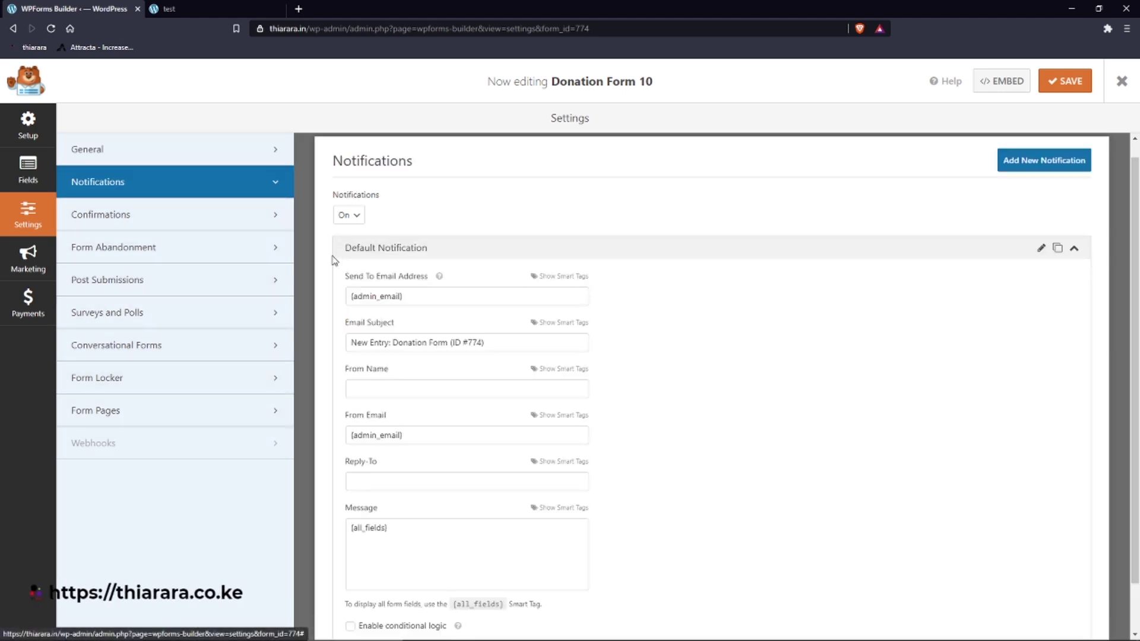
pyautogui.click(433, 297)
pyautogui.click(620, 320)
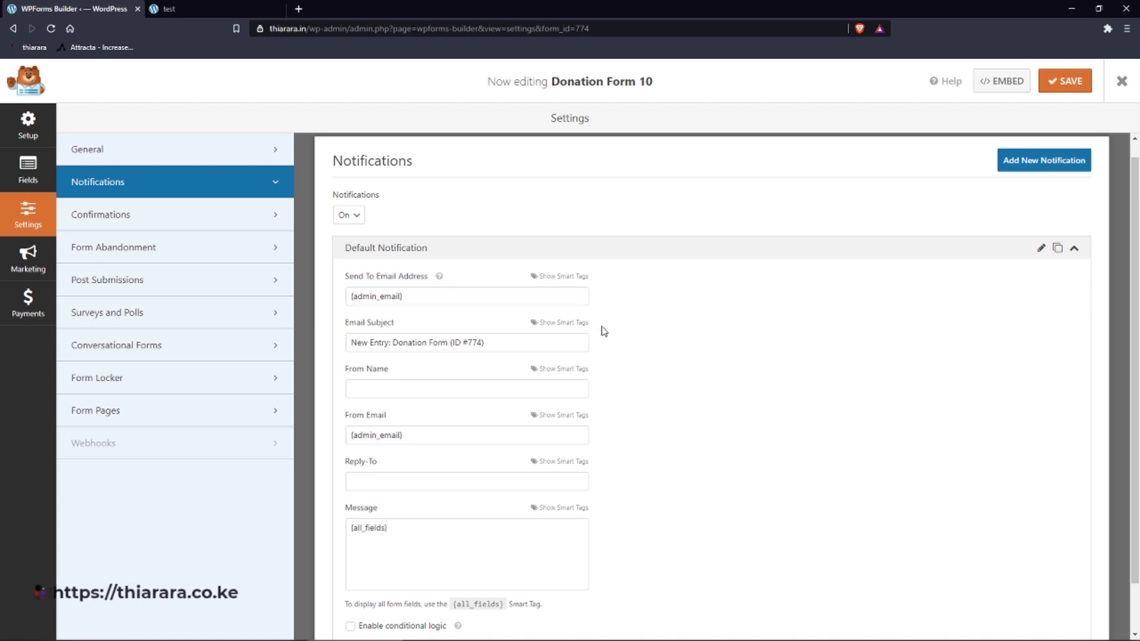
pyautogui.click(487, 344)
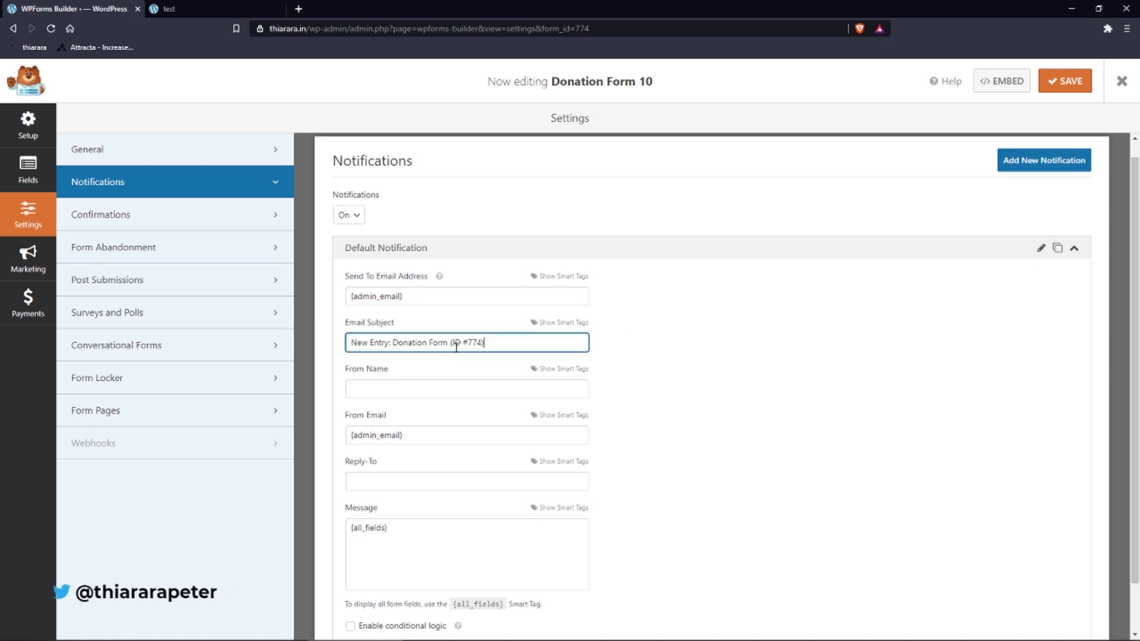
pyautogui.moveTo(497, 345); pyautogui.dragTo(368, 344)
pyautogui.write('10')
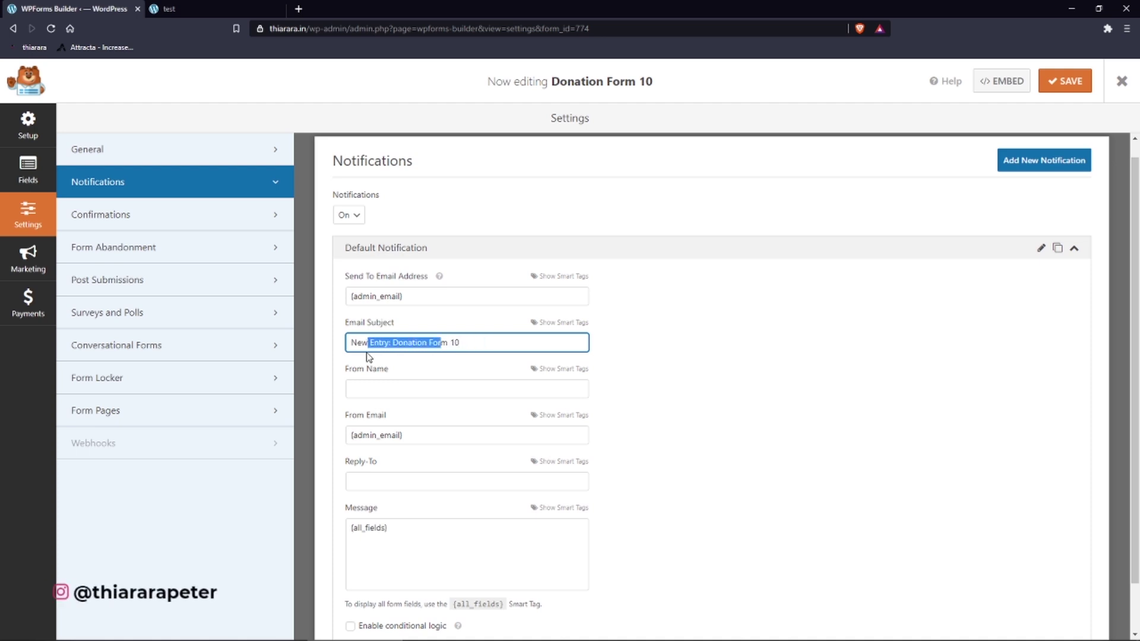
pyautogui.click(471, 344)
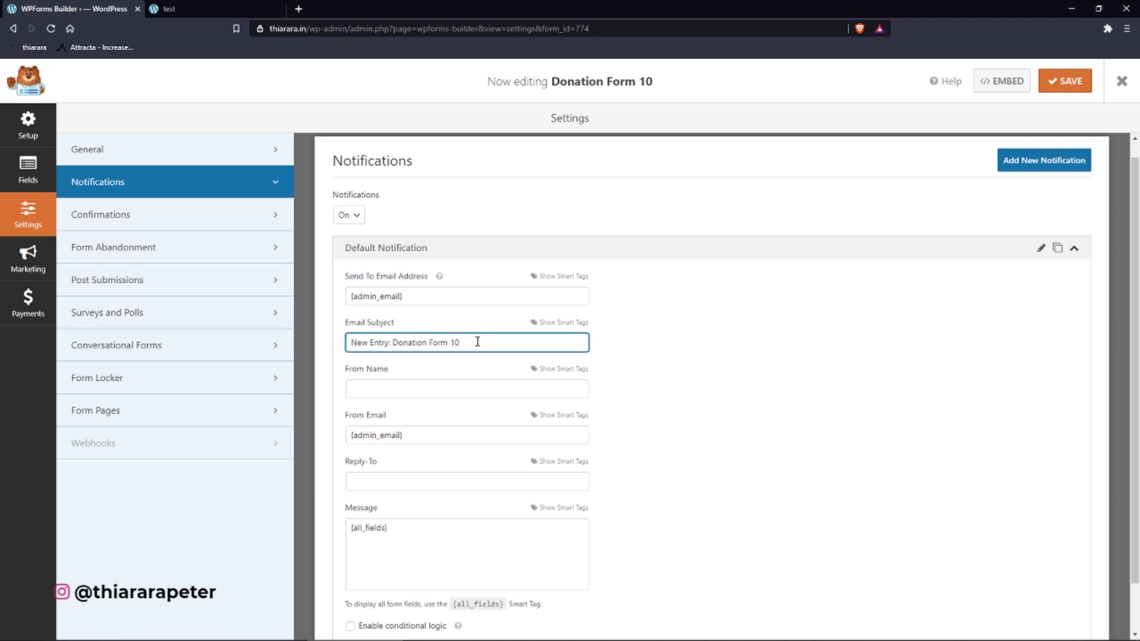
# - Insert the {field_id="0"} smart tag as the default notification's From Name
pyautogui.click(401, 389)
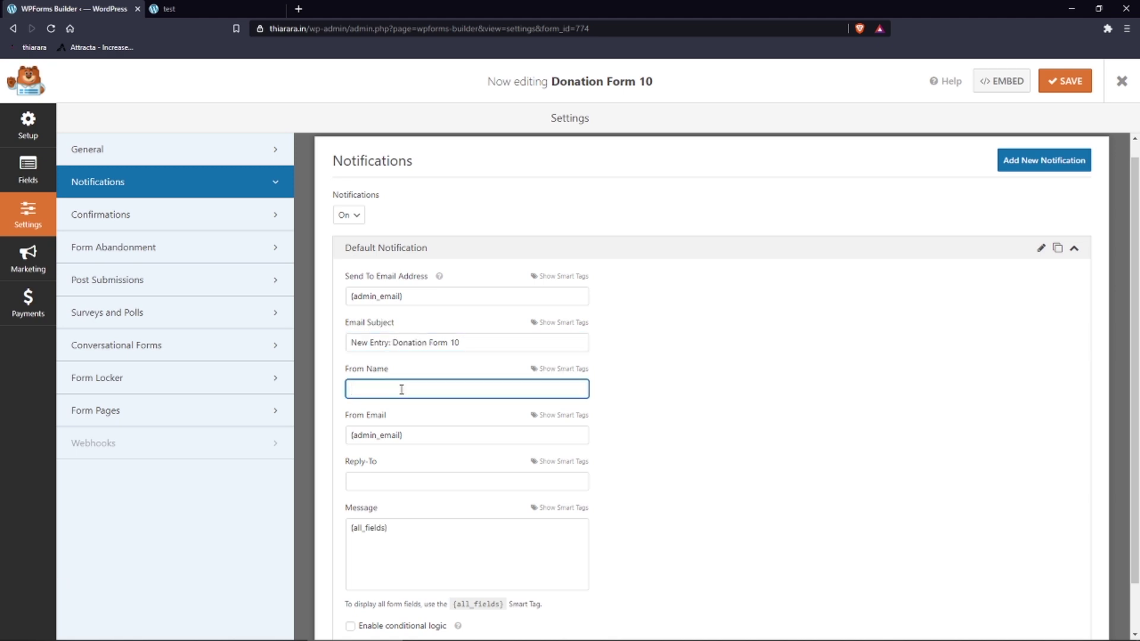
pyautogui.click(543, 374)
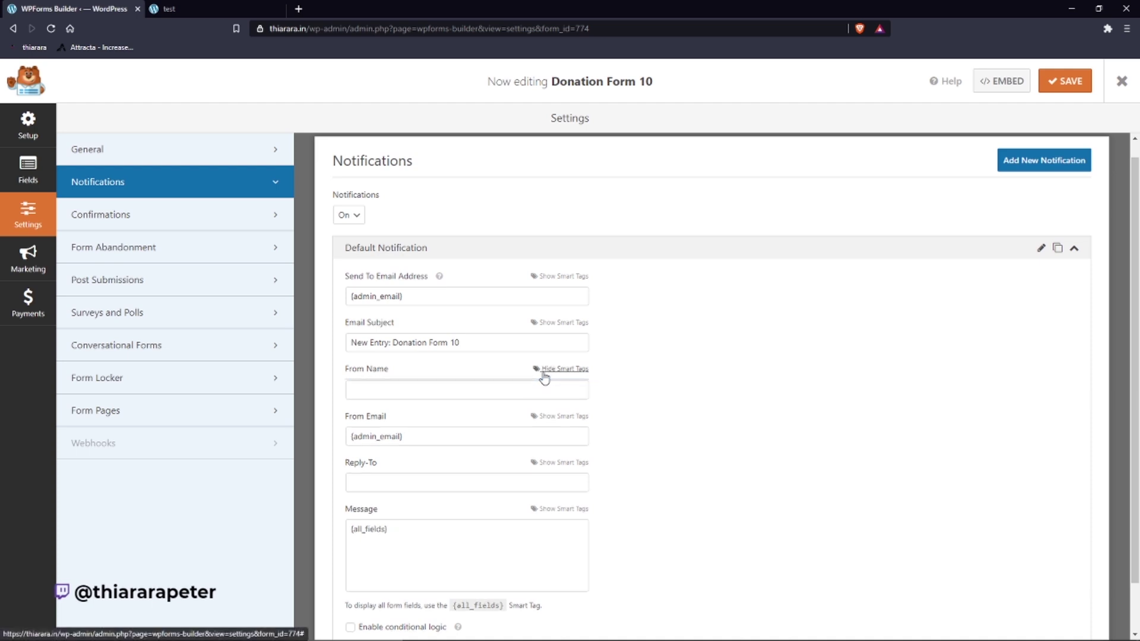
pyautogui.click(353, 408)
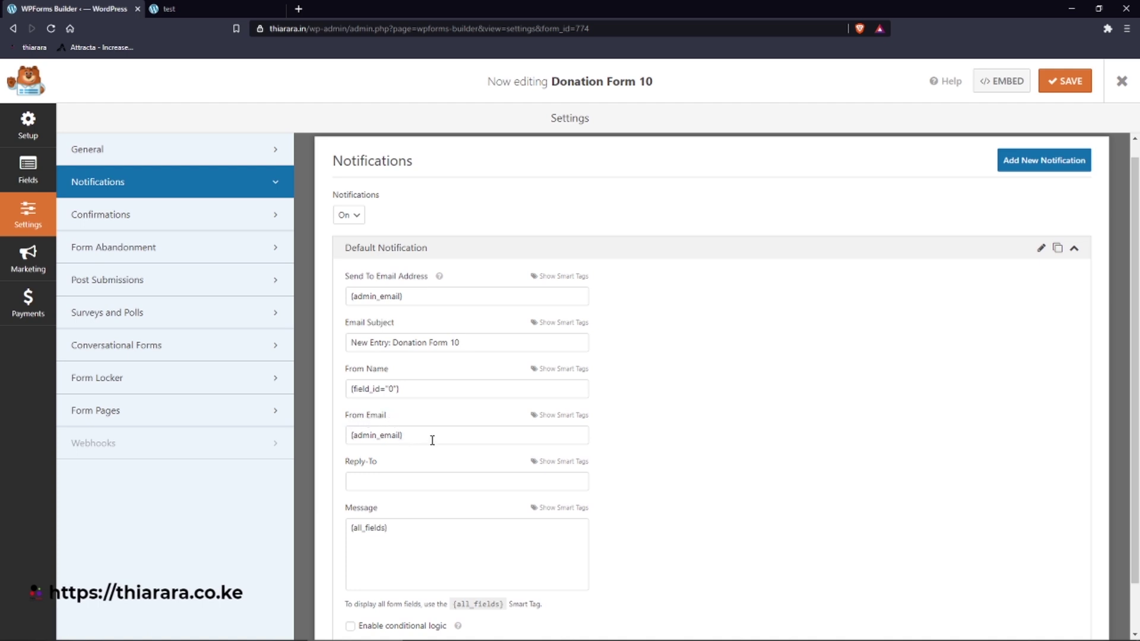
# - Insert the {field_id="1"} smart tag as the default notification's Reply-To address
pyautogui.moveTo(432, 439); pyautogui.dragTo(339, 451)
pyautogui.click(373, 479)
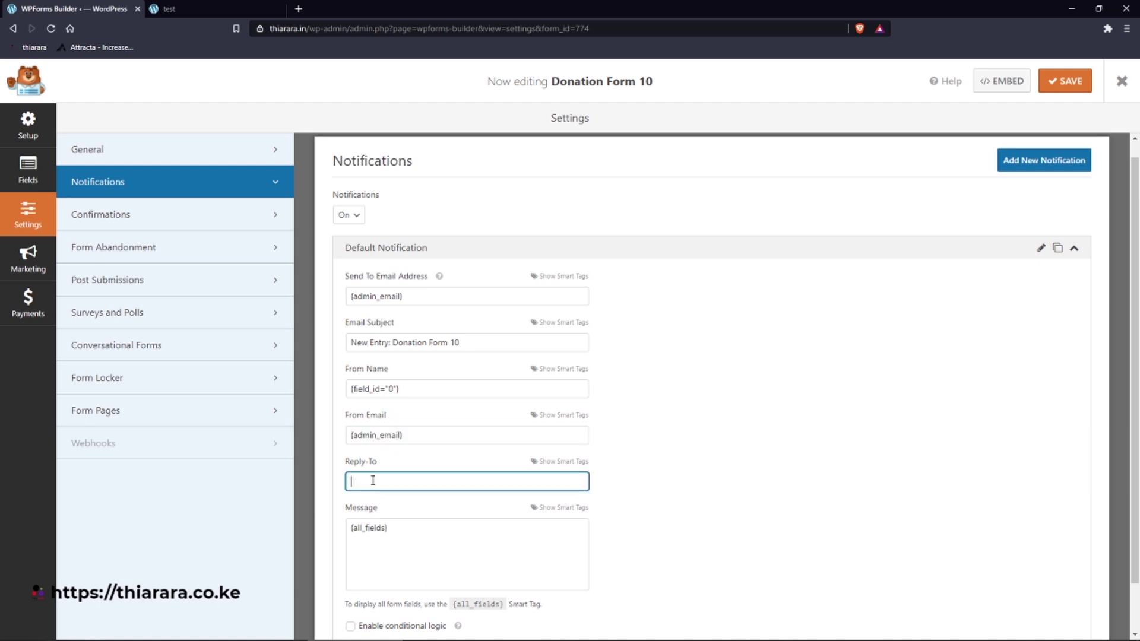
pyautogui.click(577, 461)
pyautogui.click(409, 501)
pyautogui.scroll(-1, 409, 505)
pyautogui.scroll(-1, 409, 505)
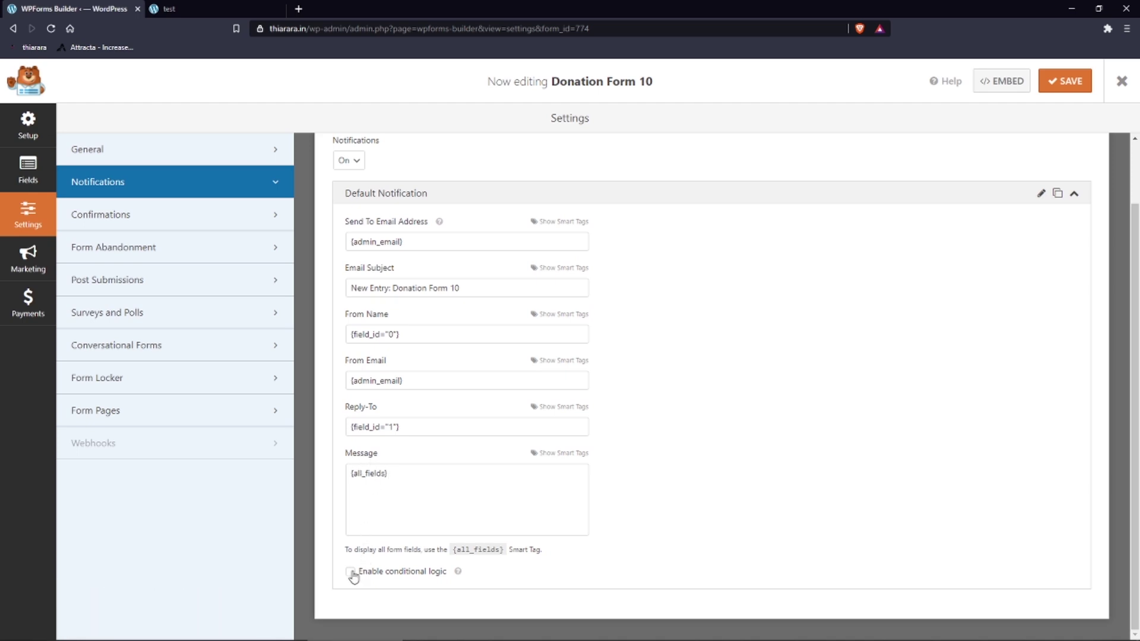
pyautogui.click(101, 224)
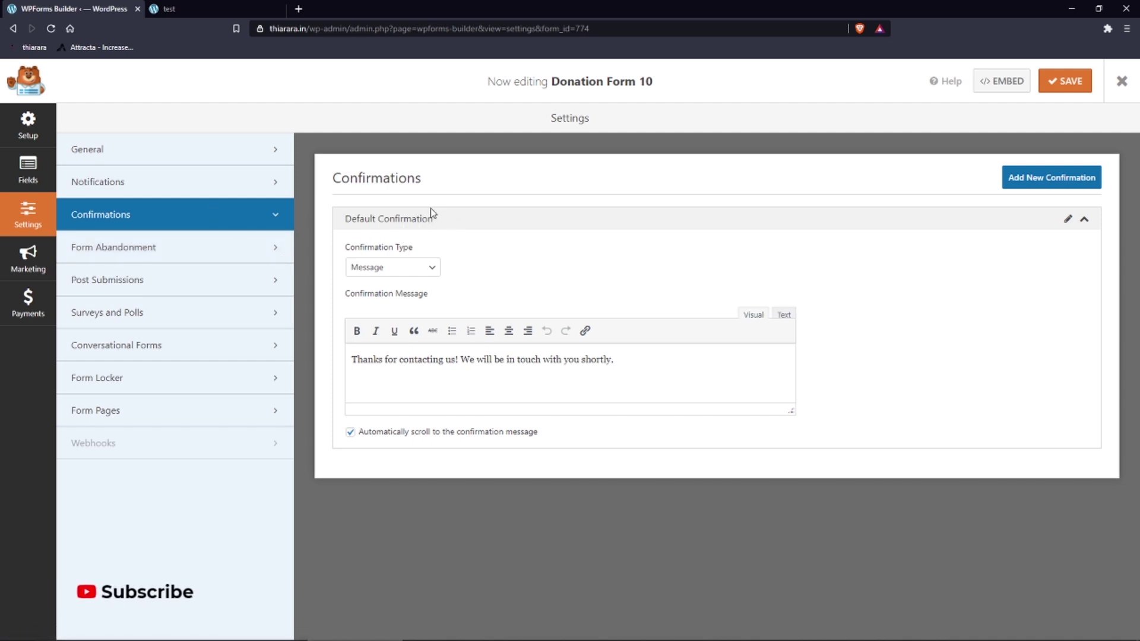
pyautogui.click(125, 189)
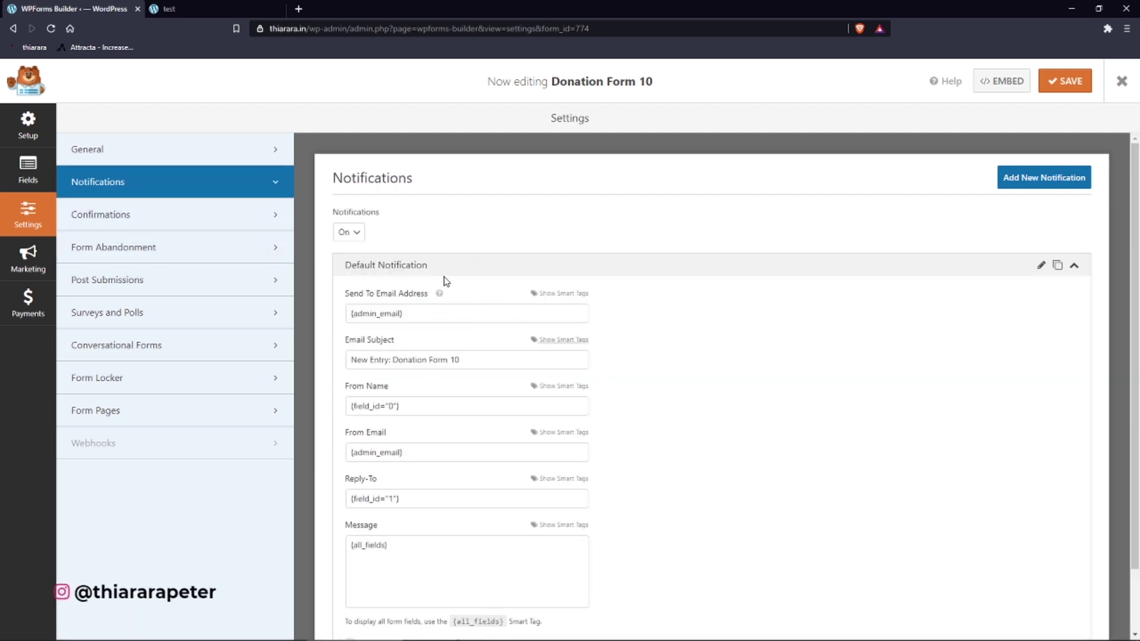
pyautogui.click(149, 222)
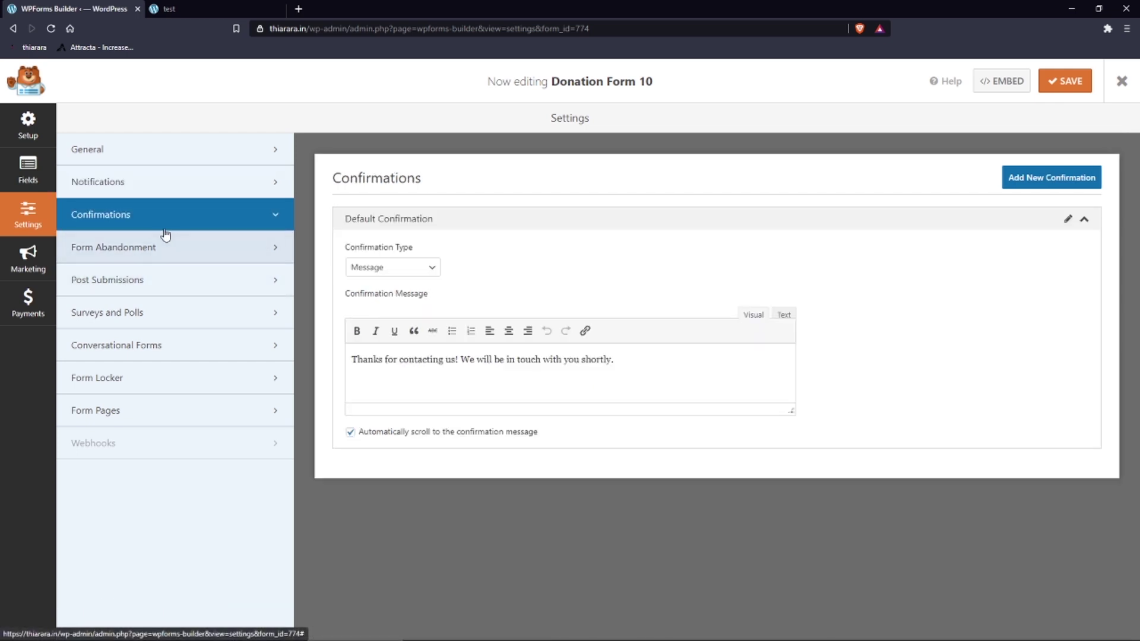
# - Try adding the {field_id="1"} smart tag to the default notification's Send To Email Address and remove it again
pyautogui.click(155, 187)
pyautogui.click(449, 317)
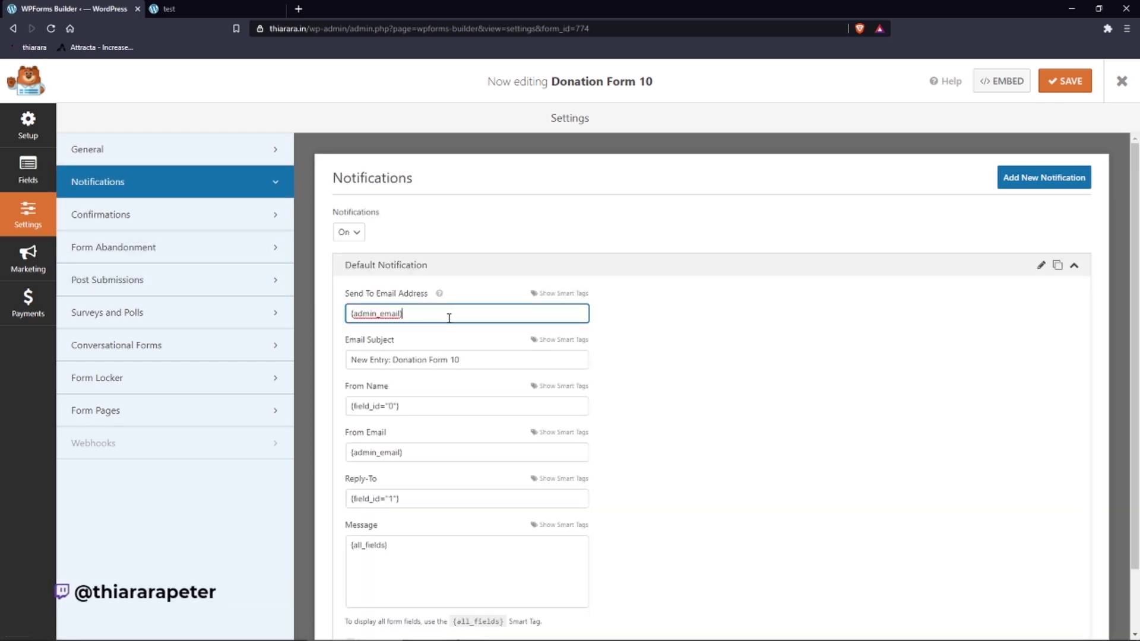
pyautogui.click(542, 294)
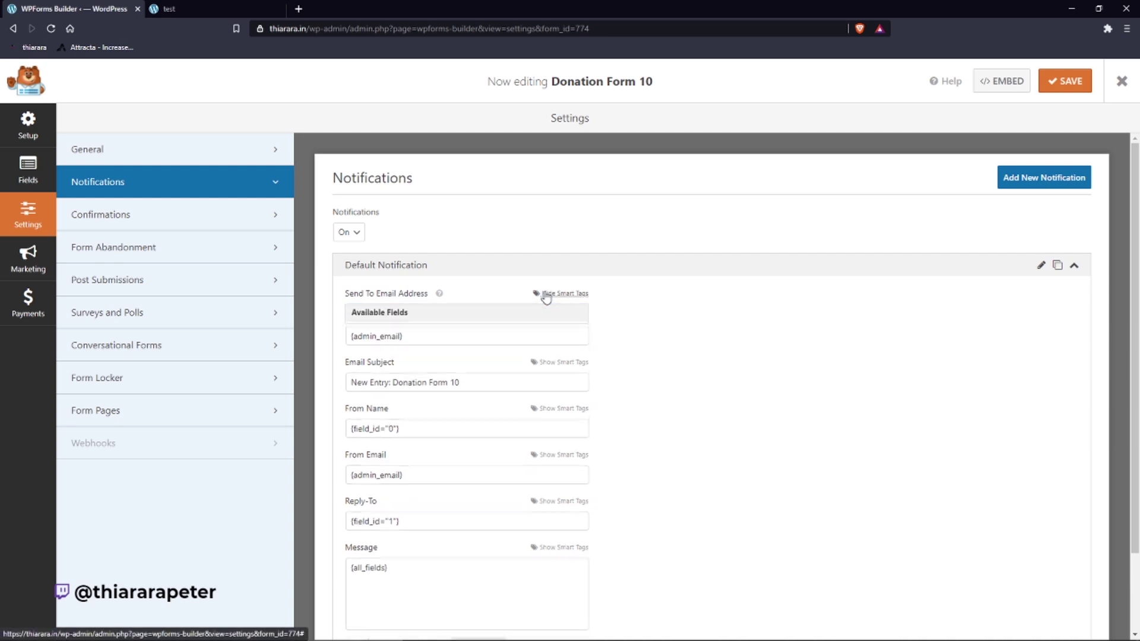
pyautogui.click(362, 330)
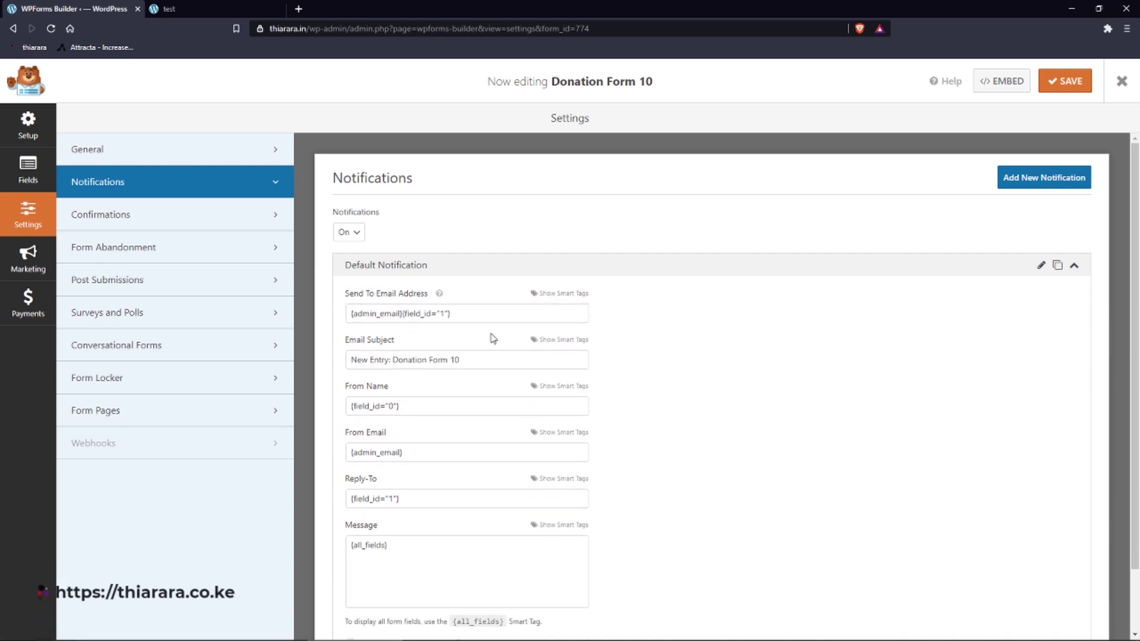
pyautogui.click(457, 322)
pyautogui.moveTo(457, 323); pyautogui.dragTo(404, 337)
pyautogui.press('BackSpace')
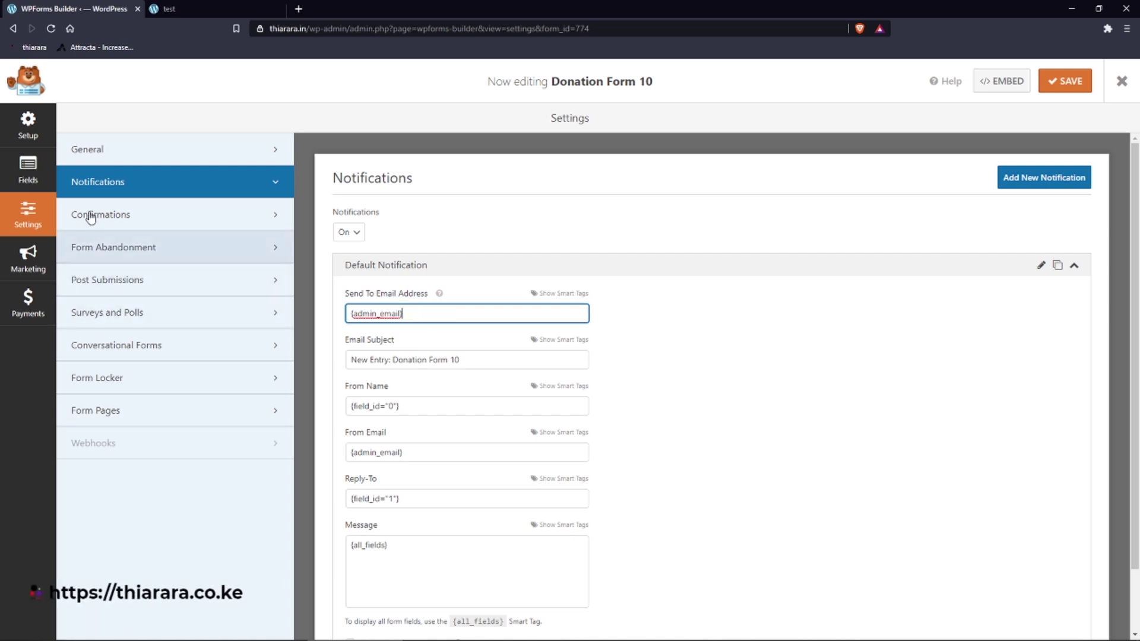
# - Keep the default confirmation's type as Message and replace its text with "Thank you for the support."
pyautogui.click(139, 228)
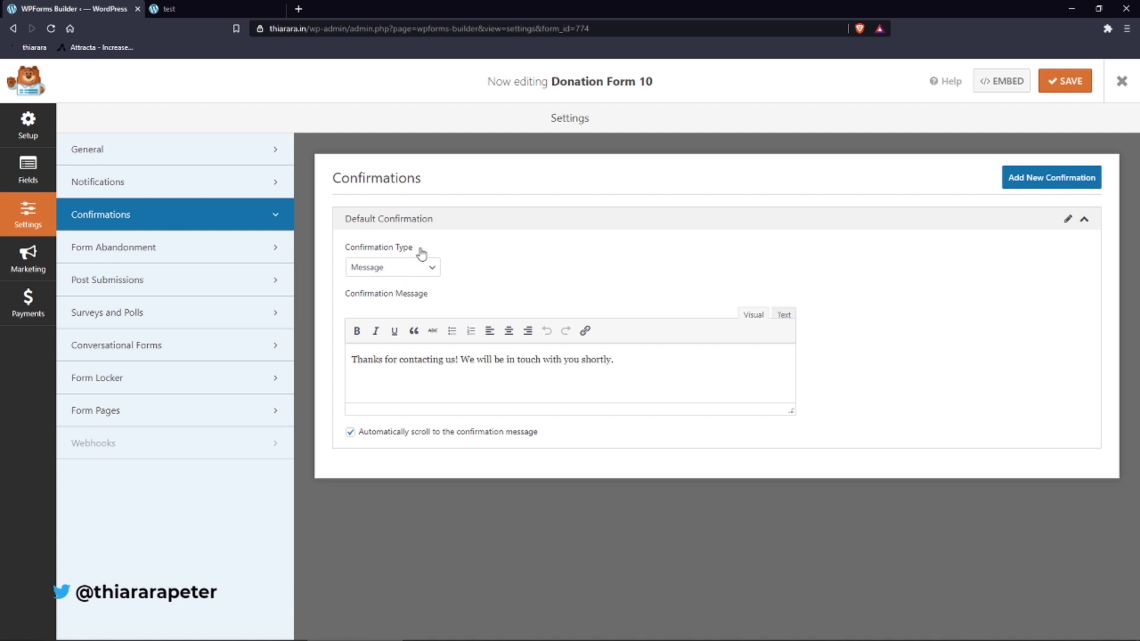
pyautogui.click(398, 271)
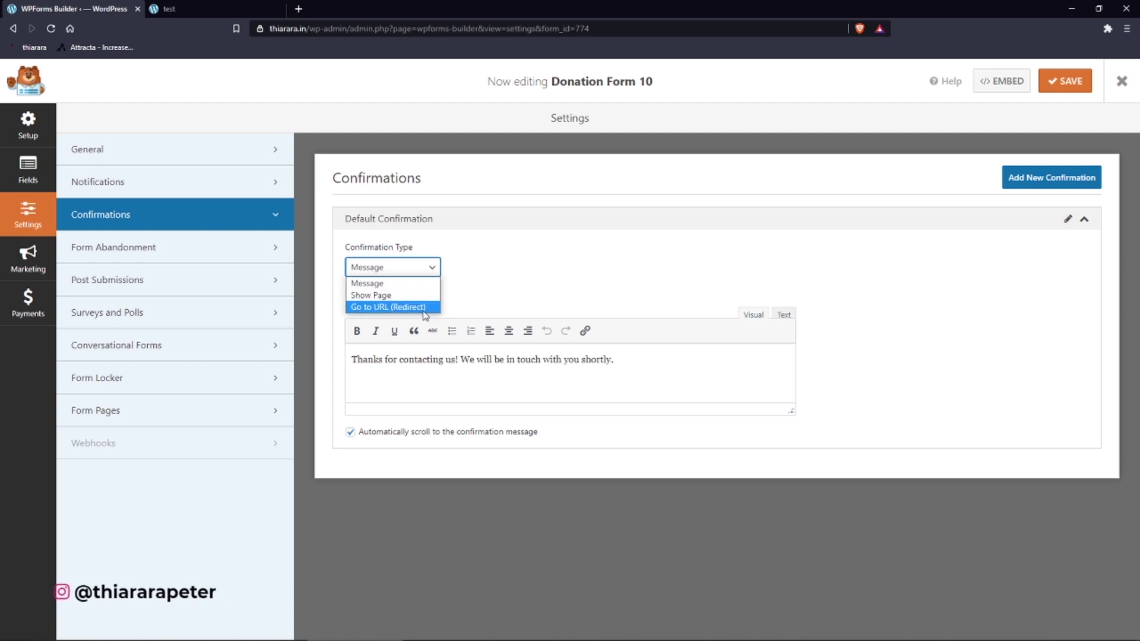
pyautogui.click(562, 279)
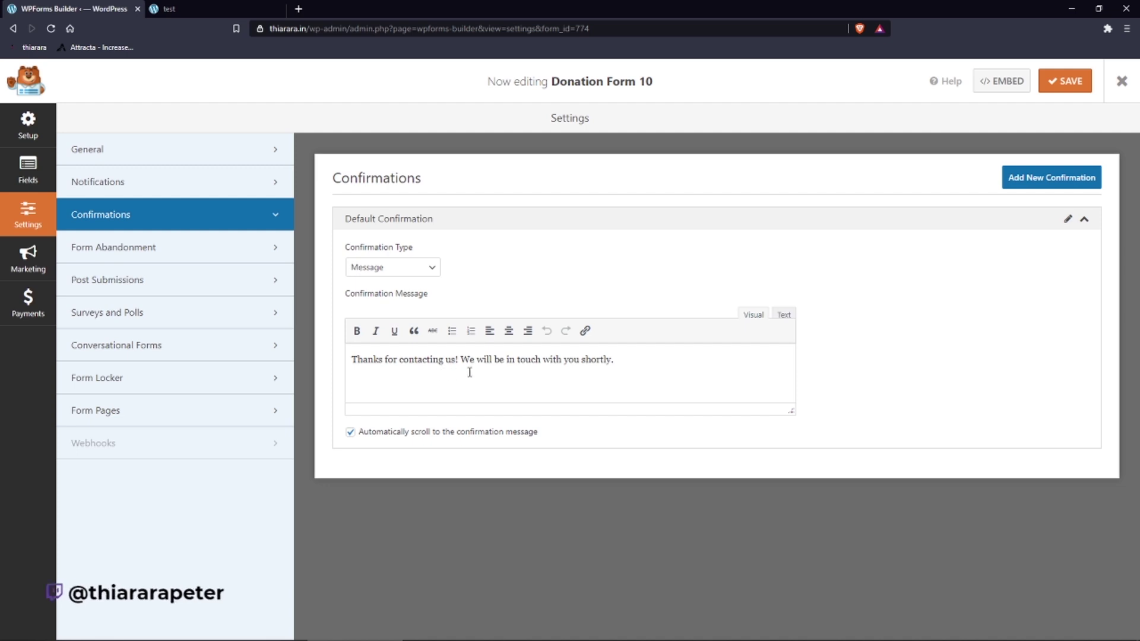
pyautogui.moveTo(614, 362); pyautogui.dragTo(326, 360)
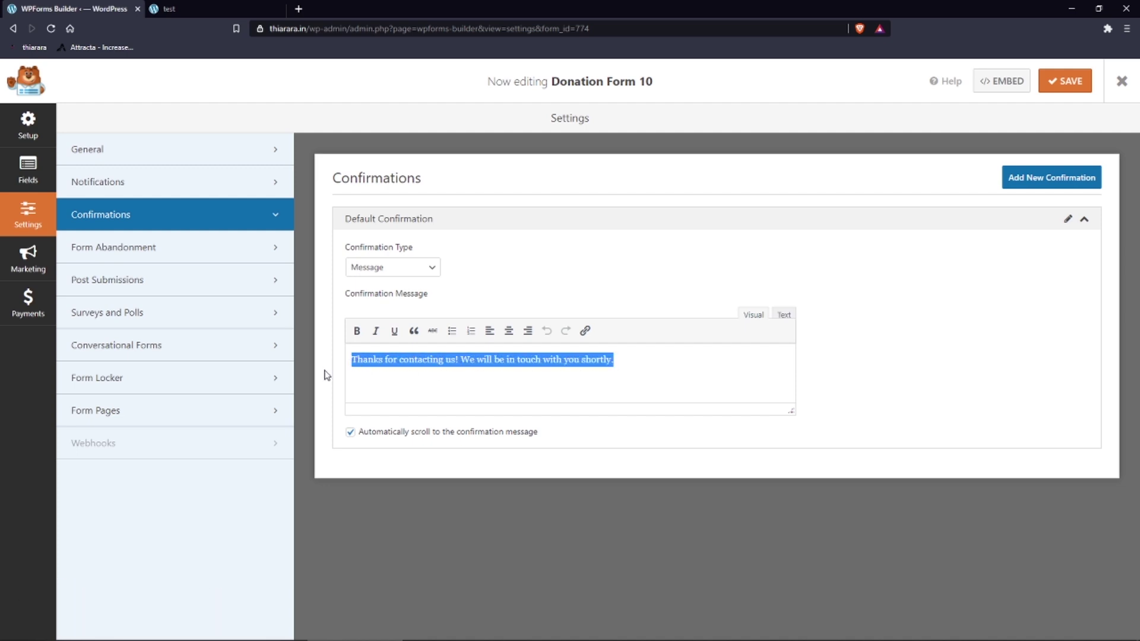
pyautogui.write('Thank you for the support.')
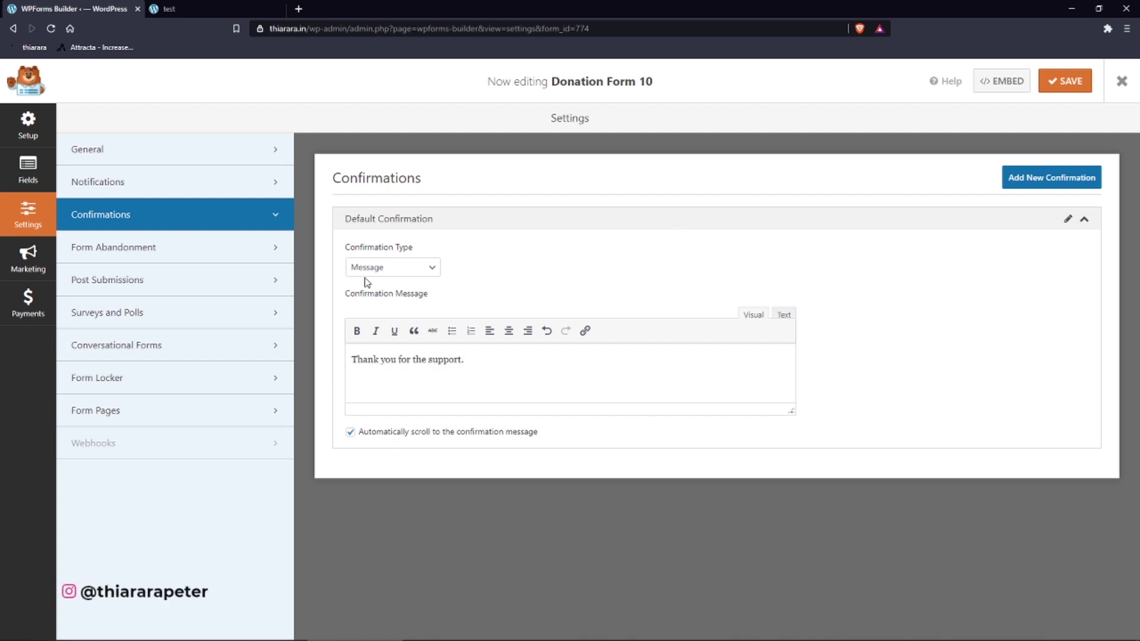
pyautogui.click(150, 259)
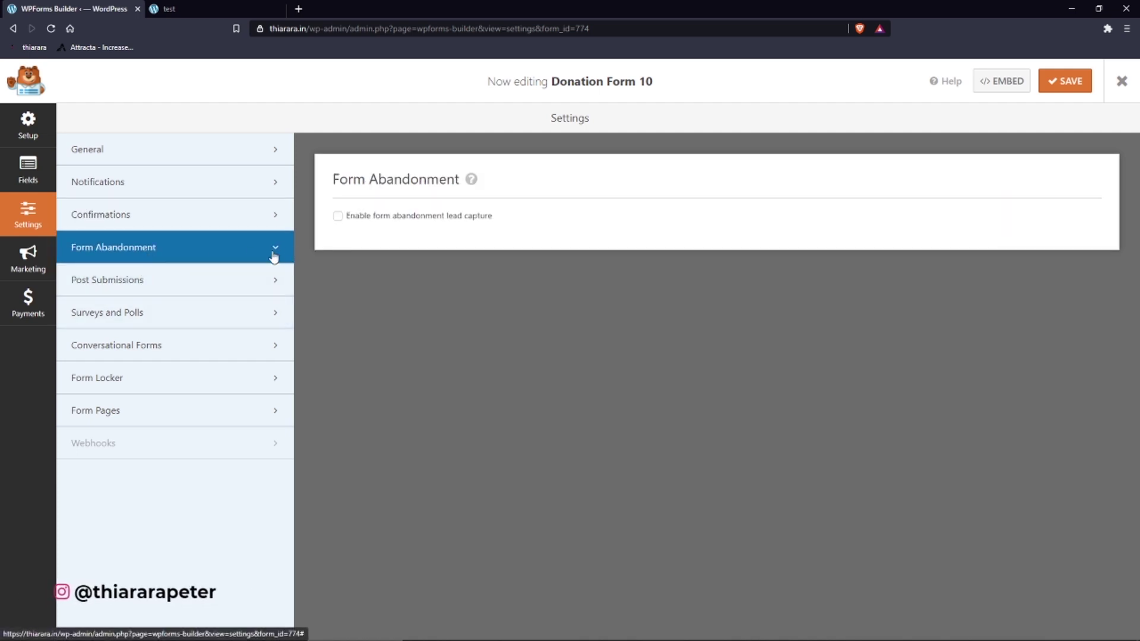
pyautogui.click(117, 291)
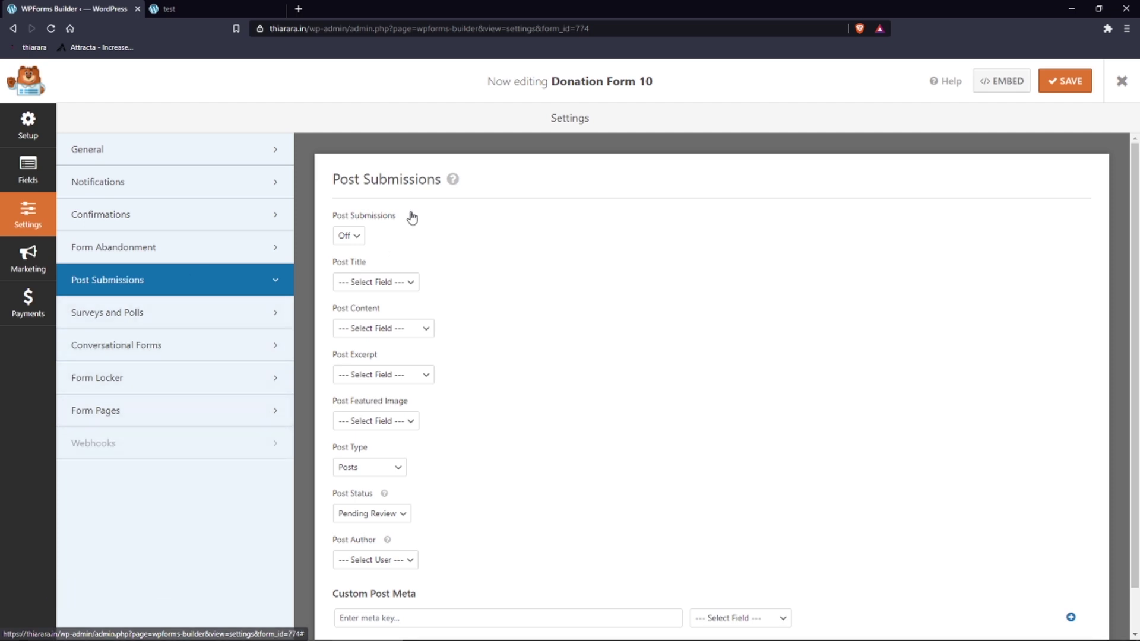
pyautogui.click(130, 219)
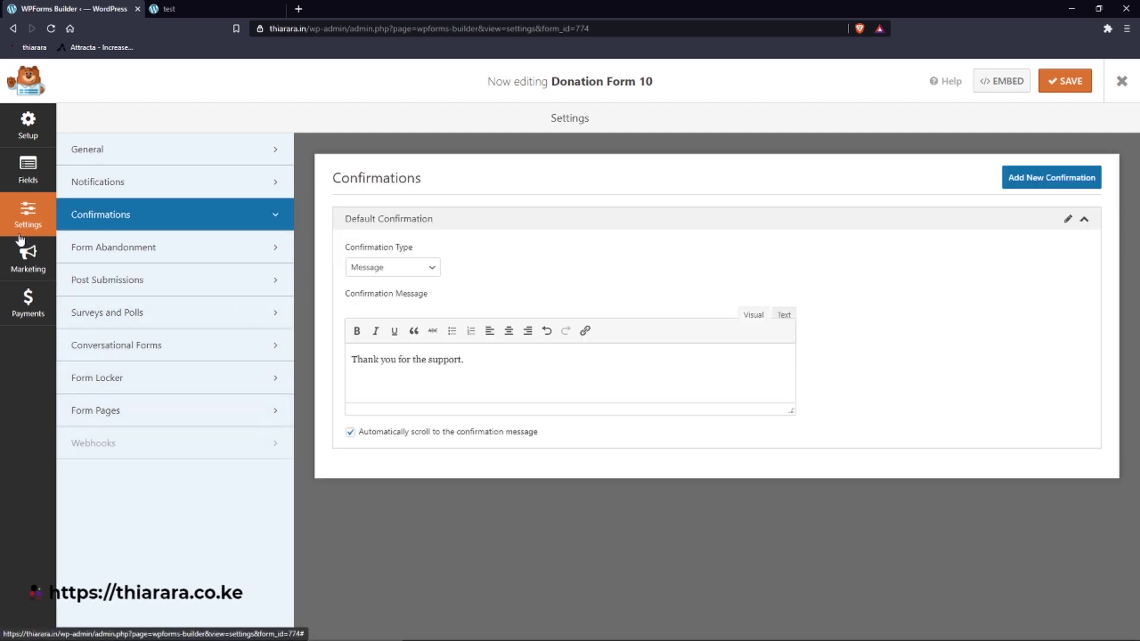
pyautogui.click(18, 271)
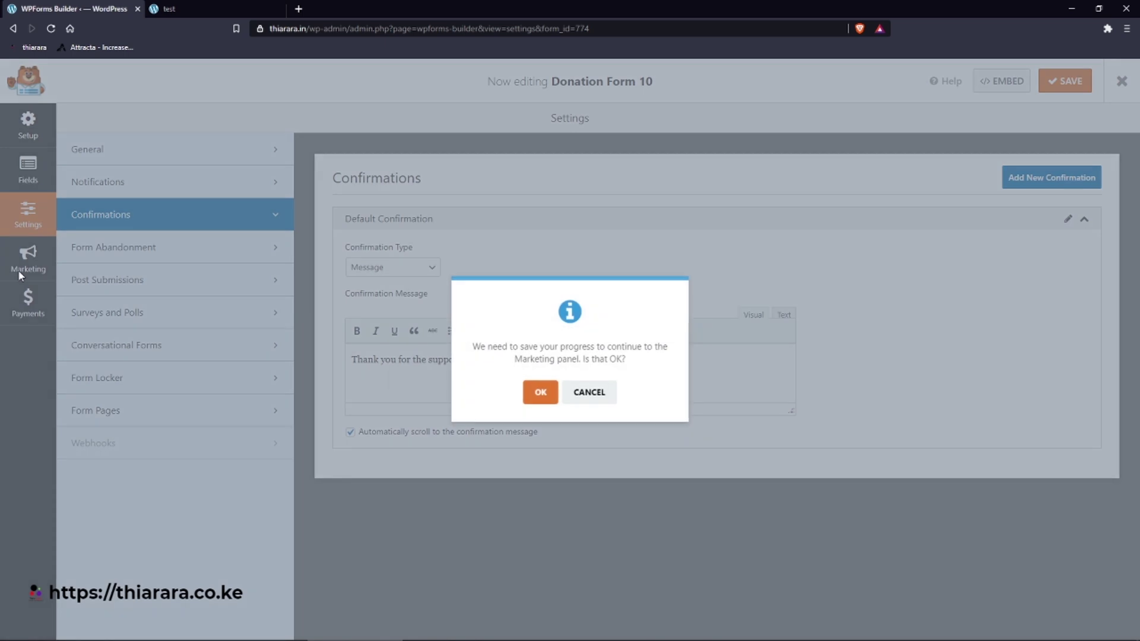
pyautogui.click(586, 393)
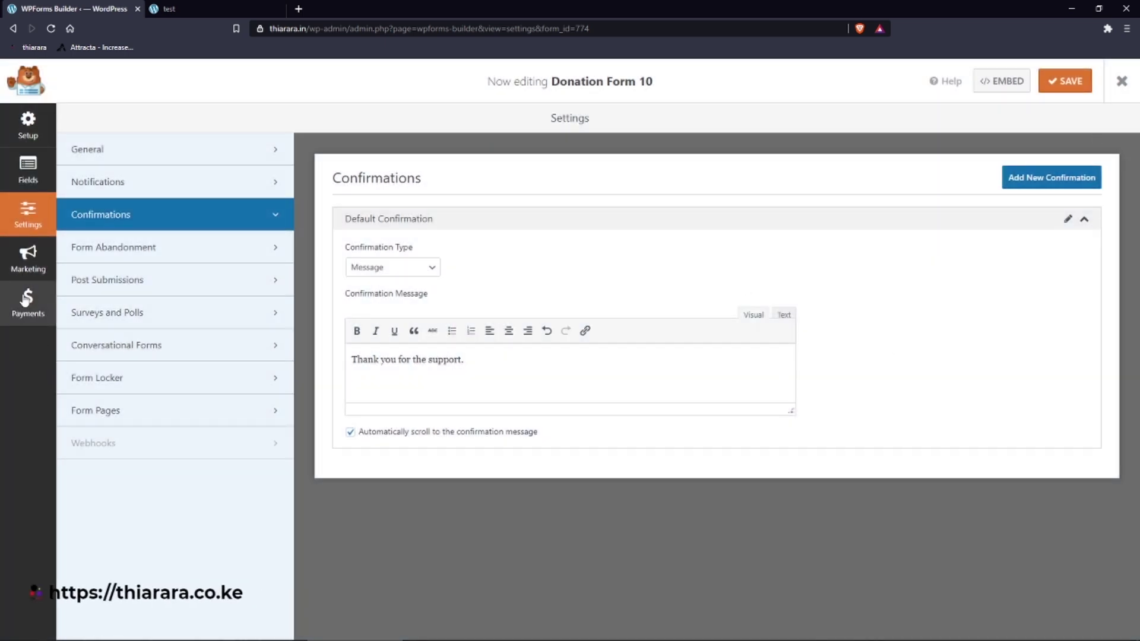
# - Enable PayPal Standard payments for the donation form and enter the PayPal account's email address
pyautogui.click(36, 318)
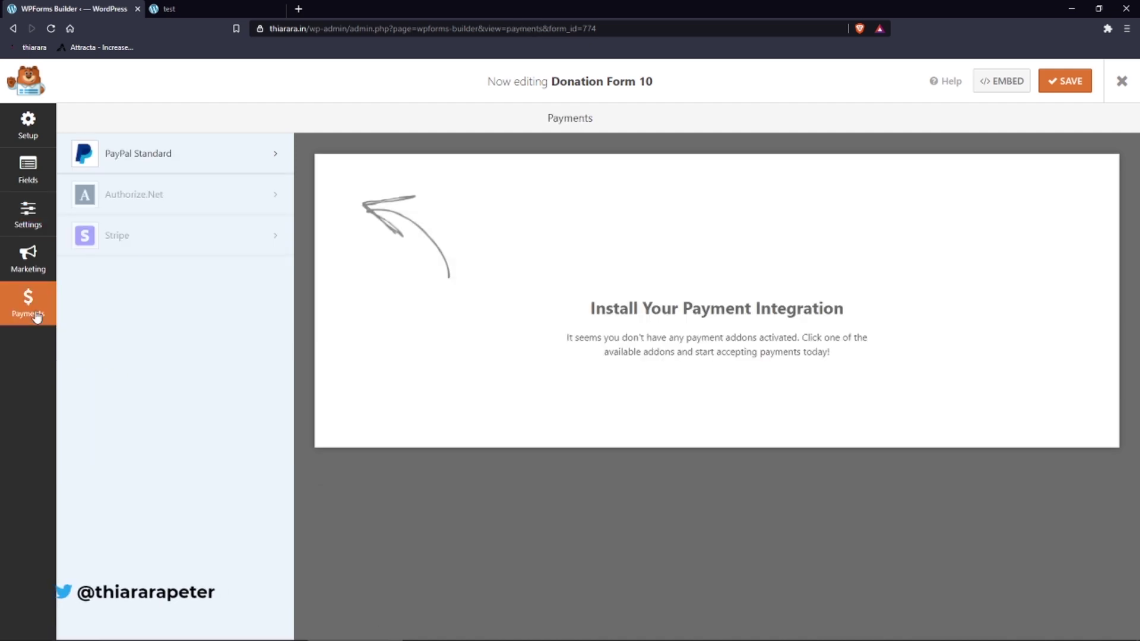
pyautogui.click(163, 165)
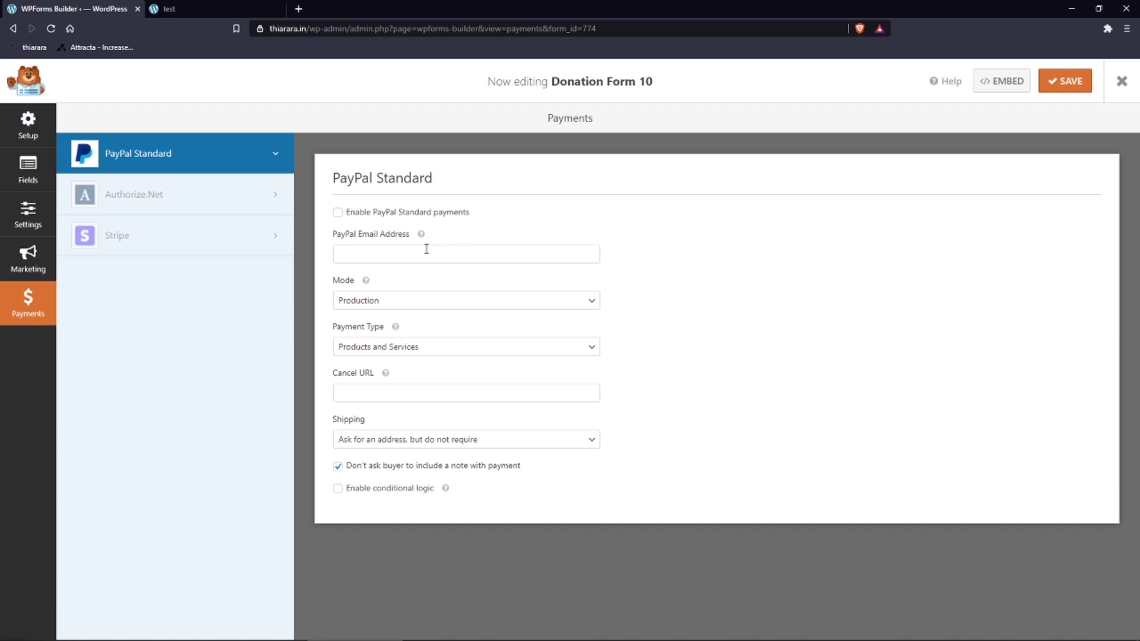
pyautogui.click(338, 213)
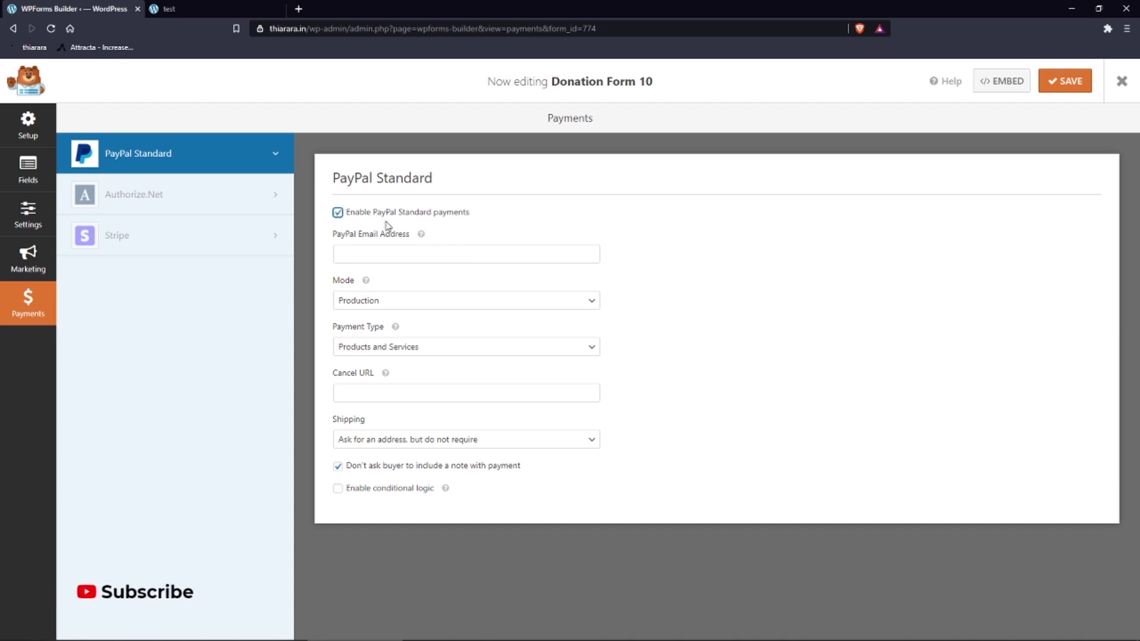
pyautogui.click(404, 254)
pyautogui.click(369, 280)
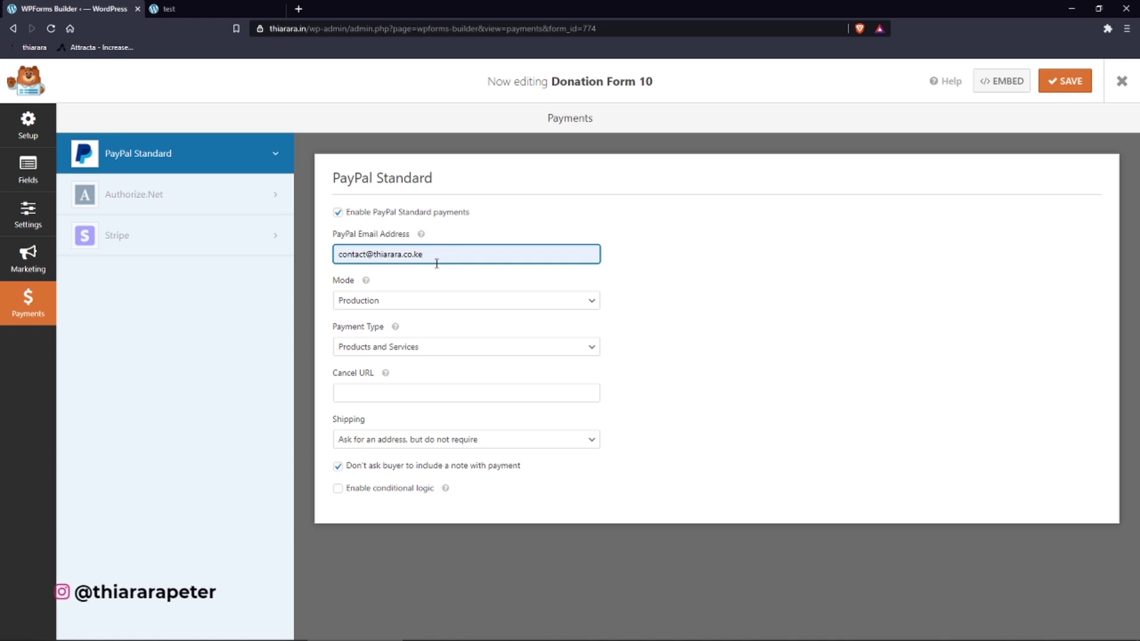
# - Keep the PayPal mode as Production and set the payment type to Donation
pyautogui.click(373, 305)
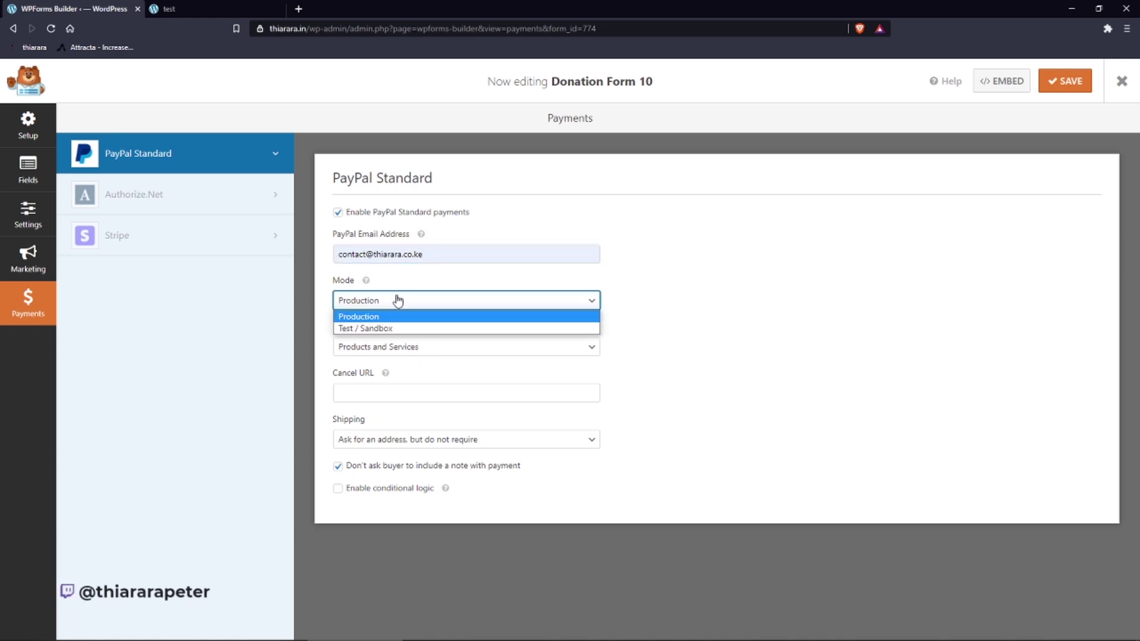
pyautogui.click(390, 310)
pyautogui.click(389, 307)
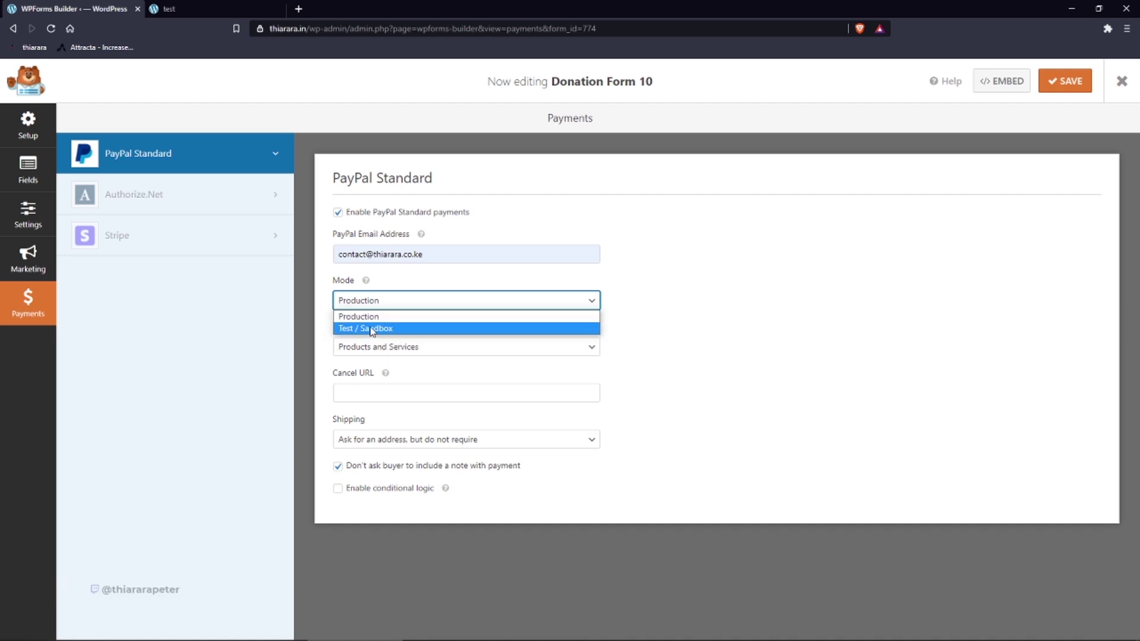
pyautogui.click(377, 316)
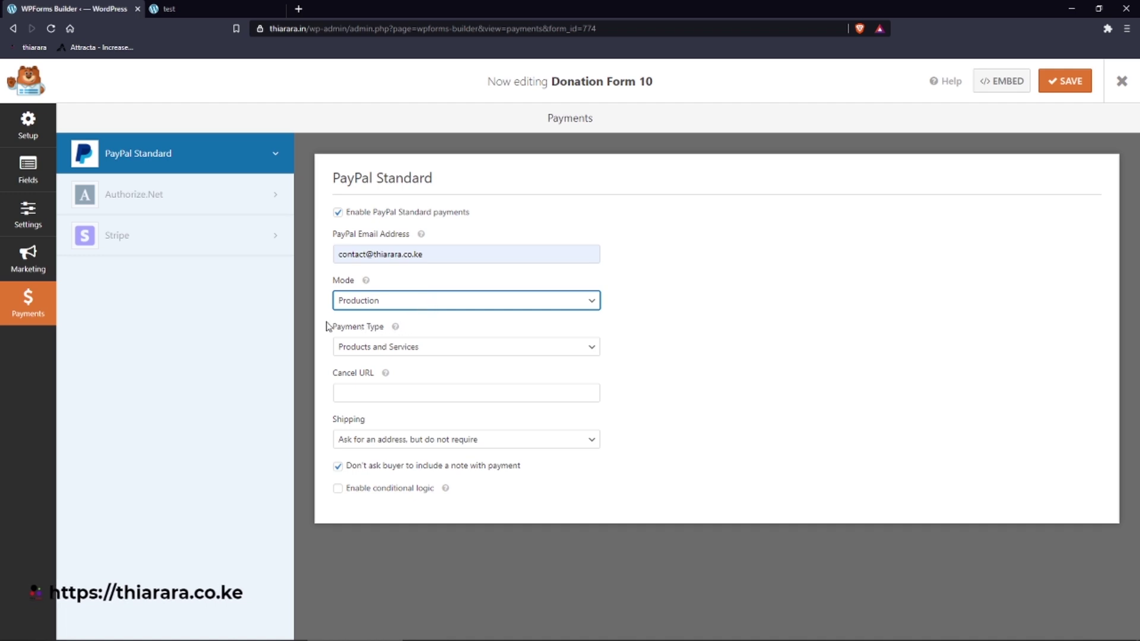
pyautogui.click(373, 348)
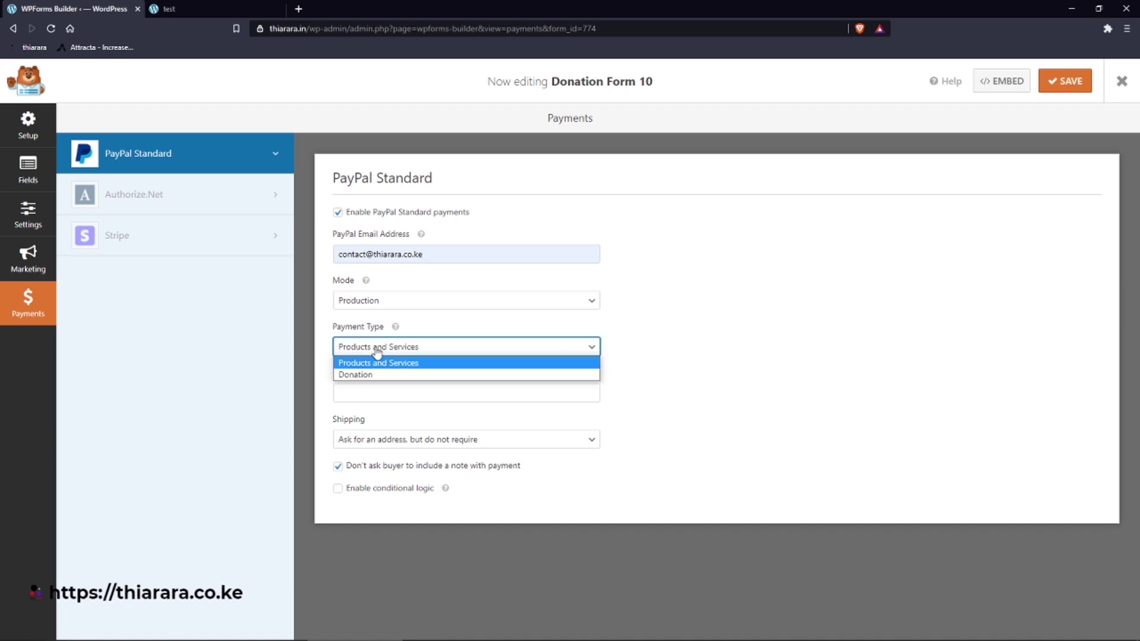
pyautogui.click(367, 371)
pyautogui.click(372, 393)
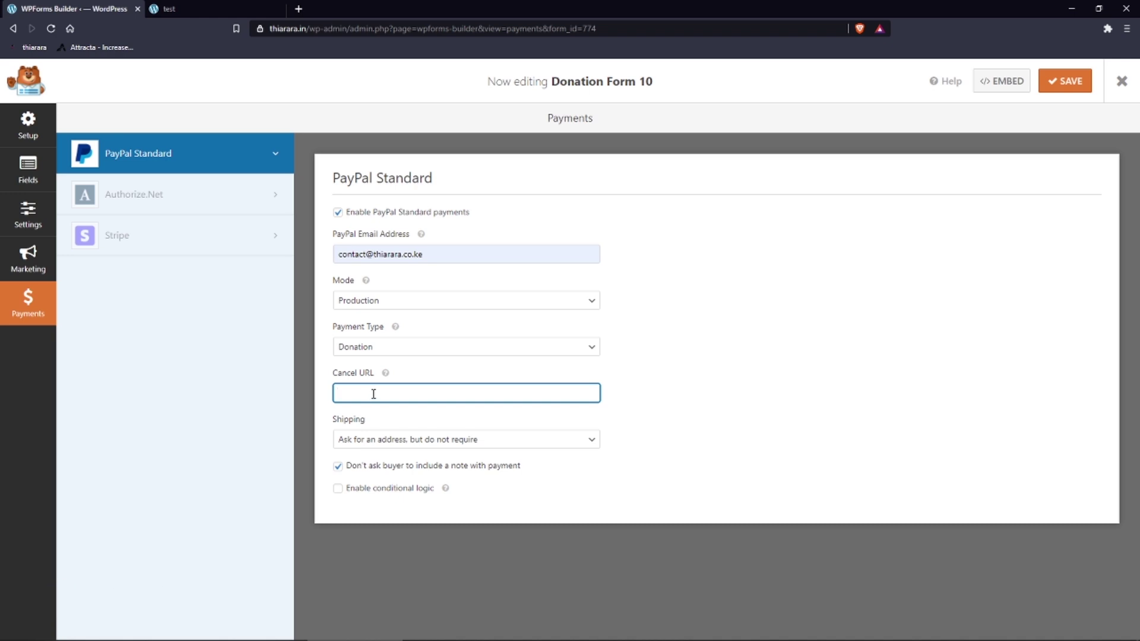
pyautogui.click(307, 29)
pyautogui.moveTo(301, 37); pyautogui.dragTo(269, 31)
pyautogui.rightClick(269, 30)
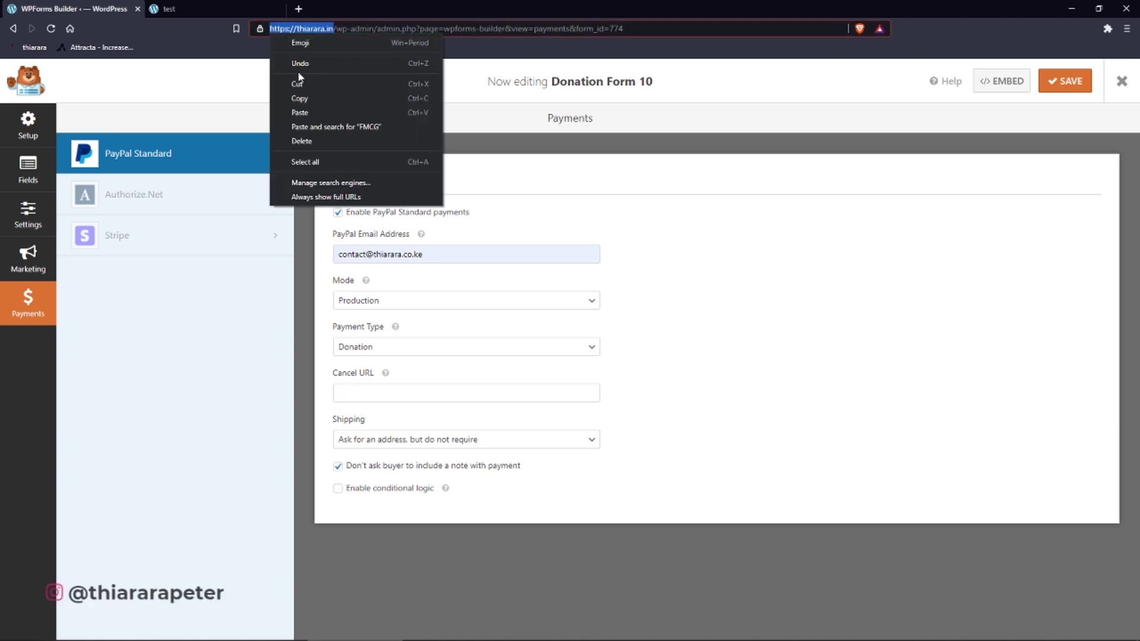
pyautogui.click(300, 99)
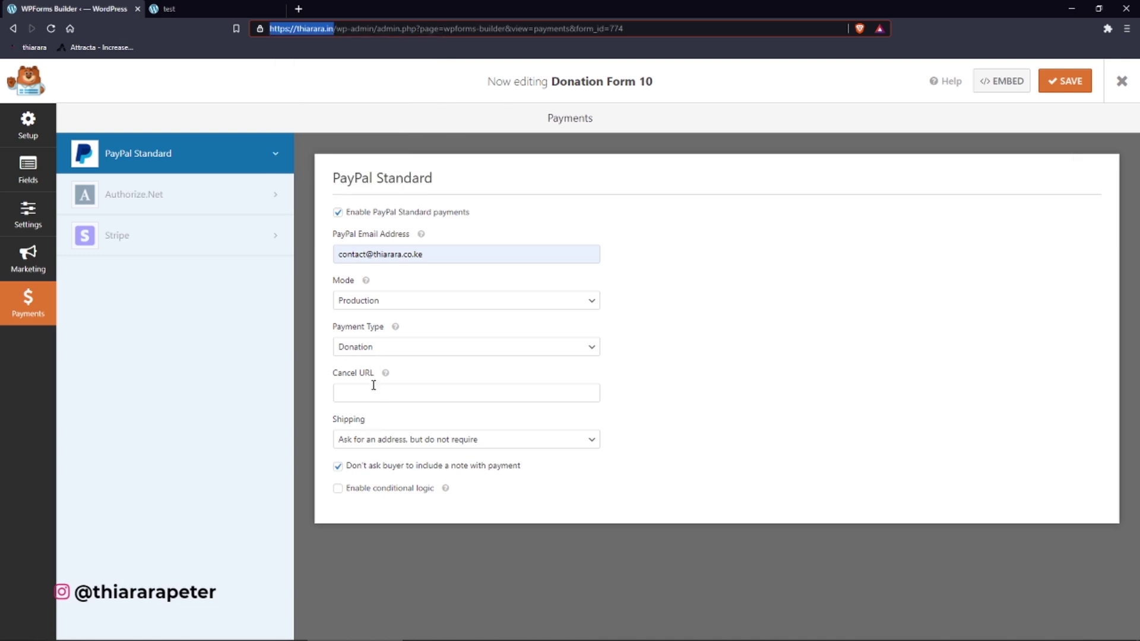
pyautogui.click(364, 394)
pyautogui.hotkey('ctrl', 'v')
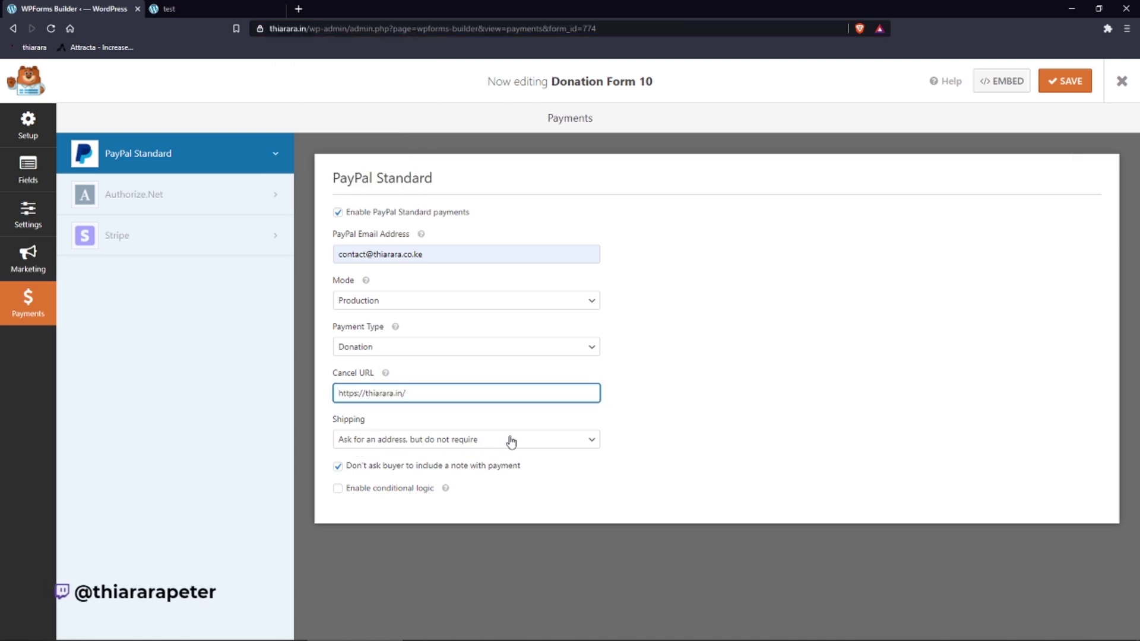
# - Keep shipping as "Ask for an address, but do not require" and save the form
pyautogui.click(478, 442)
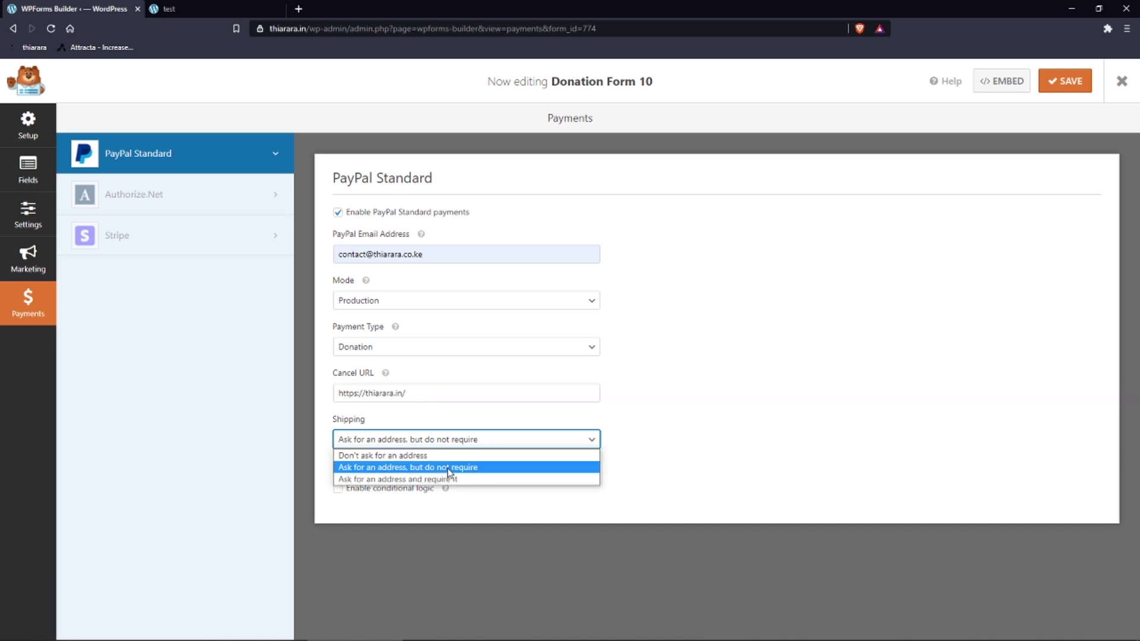
pyautogui.click(468, 467)
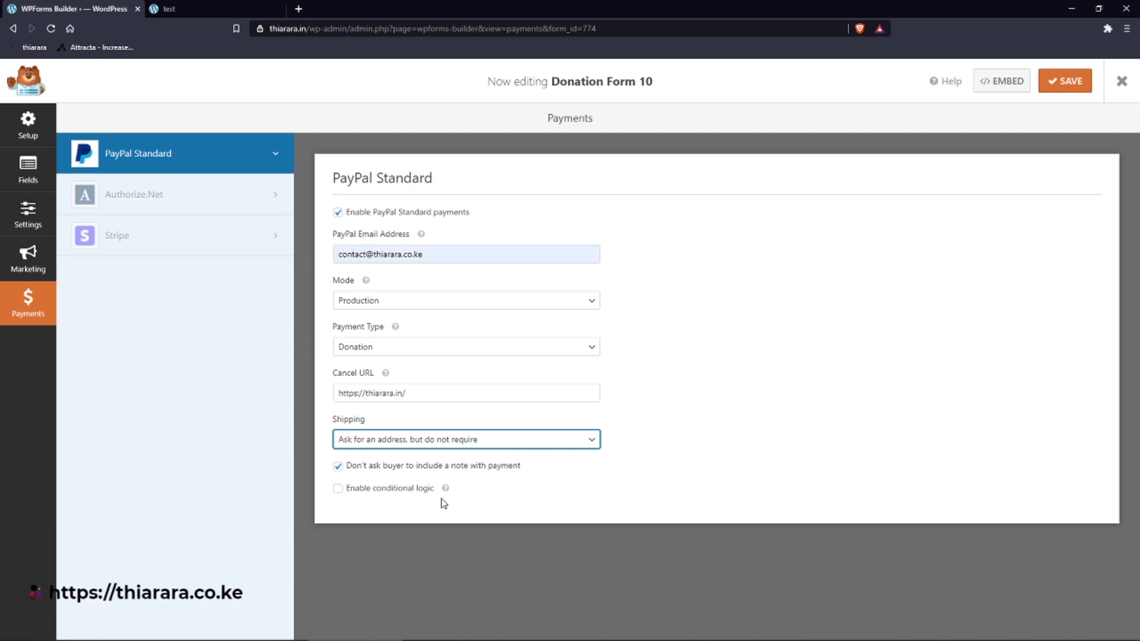
pyautogui.click(1069, 80)
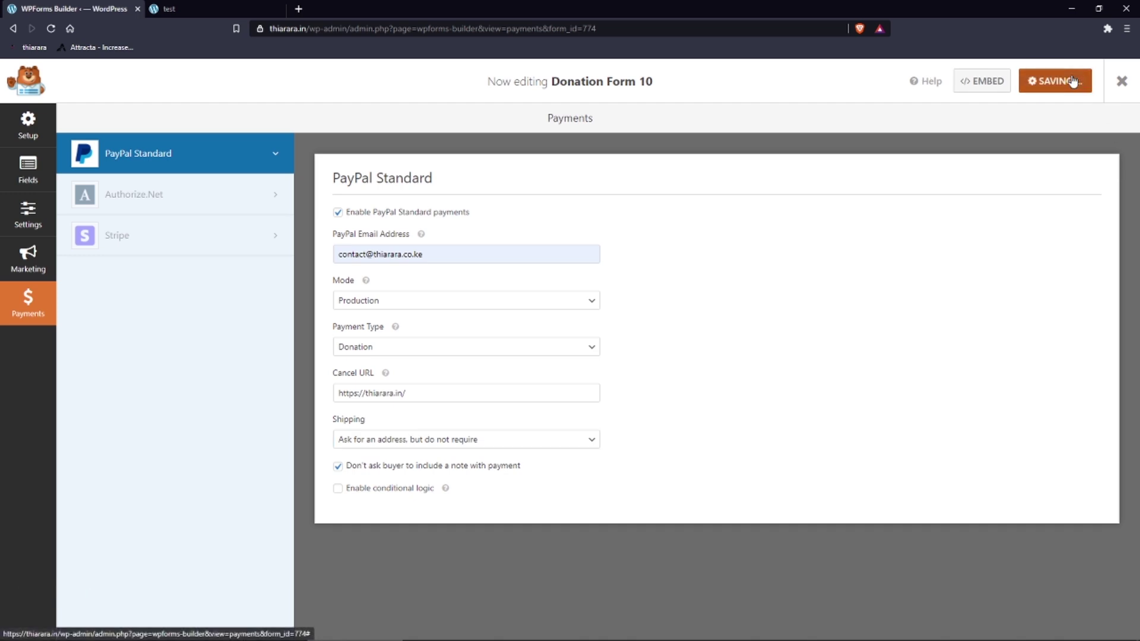
# - Embed the form in a new page named "Donation 2"
pyautogui.click(1008, 83)
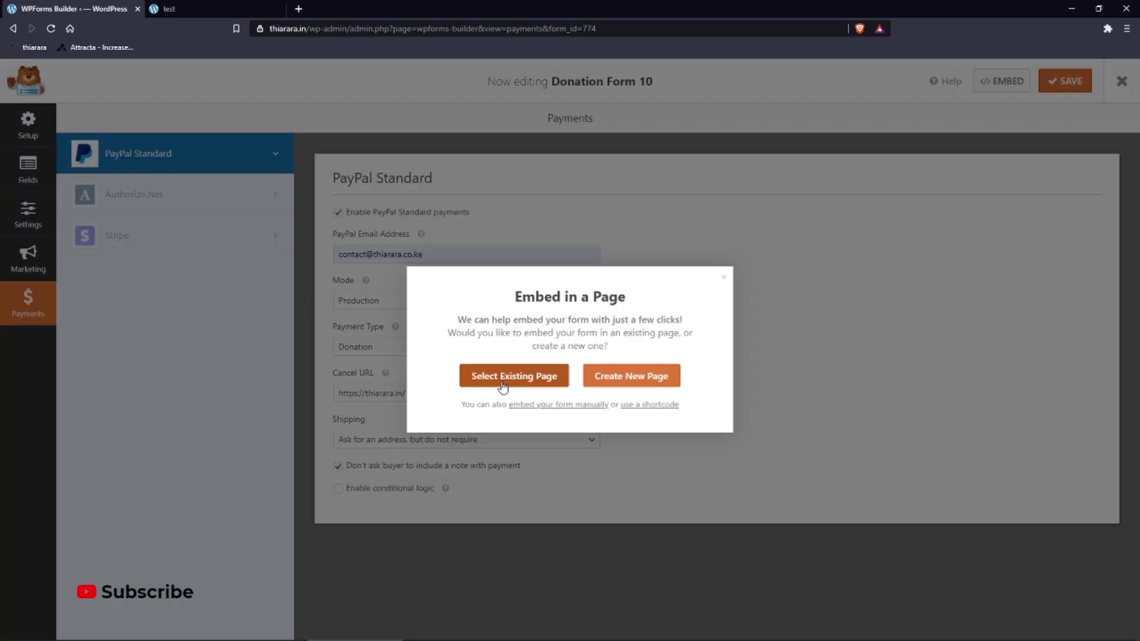
pyautogui.click(647, 380)
pyautogui.click(536, 365)
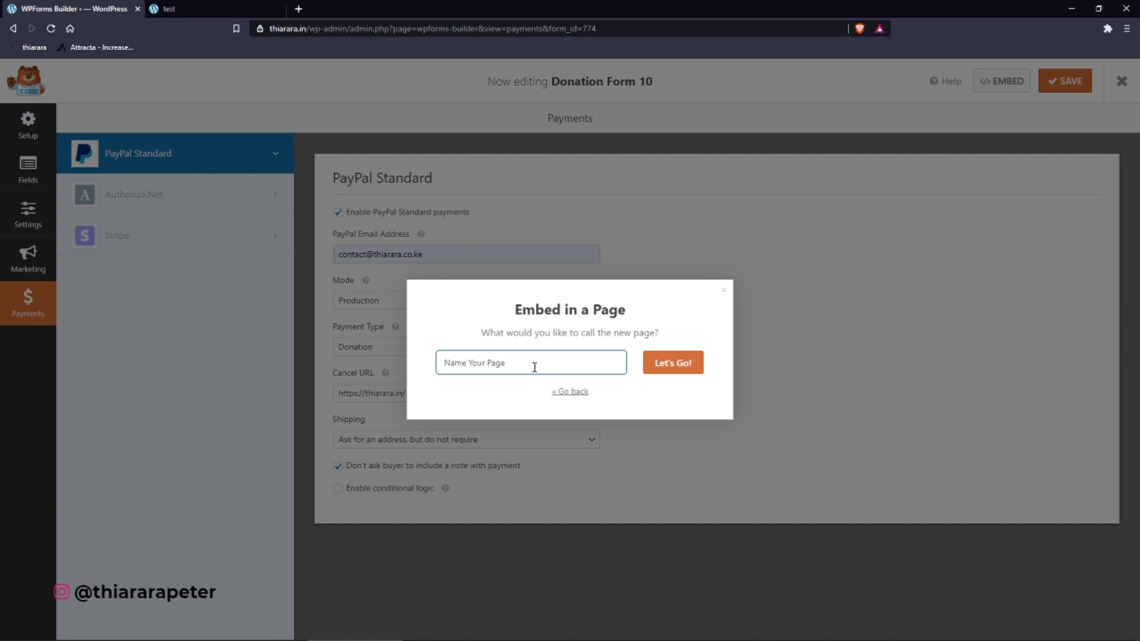
pyautogui.write('d')
pyautogui.press('BackSpace')
pyautogui.write('Donation 2')
pyautogui.click(673, 362)
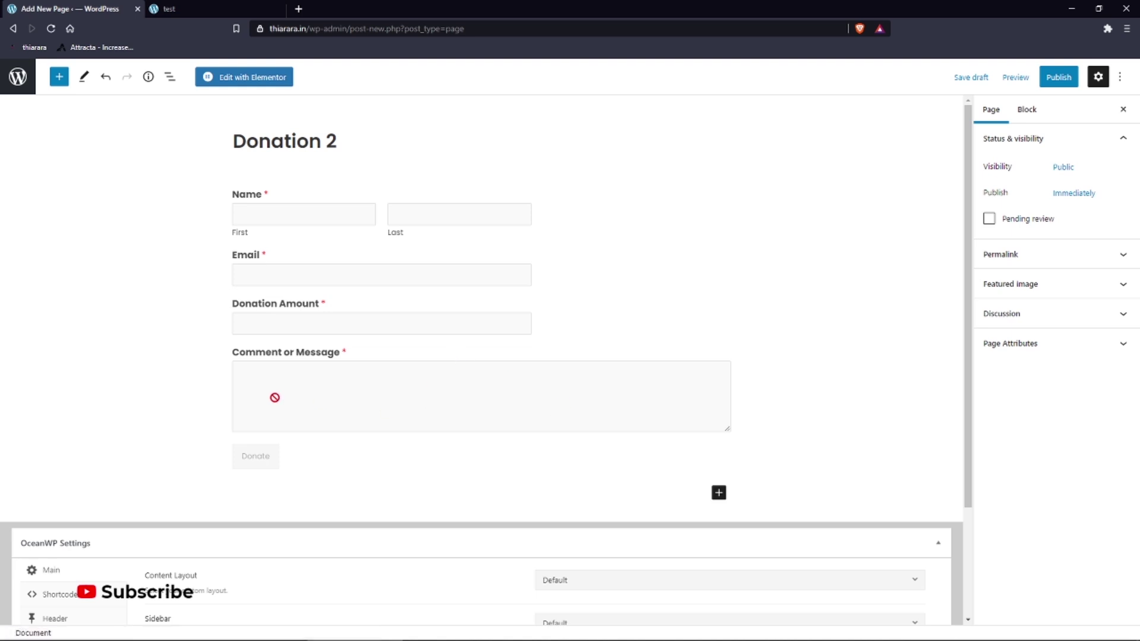
# - Add a Heading block to the Donation 2 page and move it above the form, using the test page as reference
pyautogui.click(718, 494)
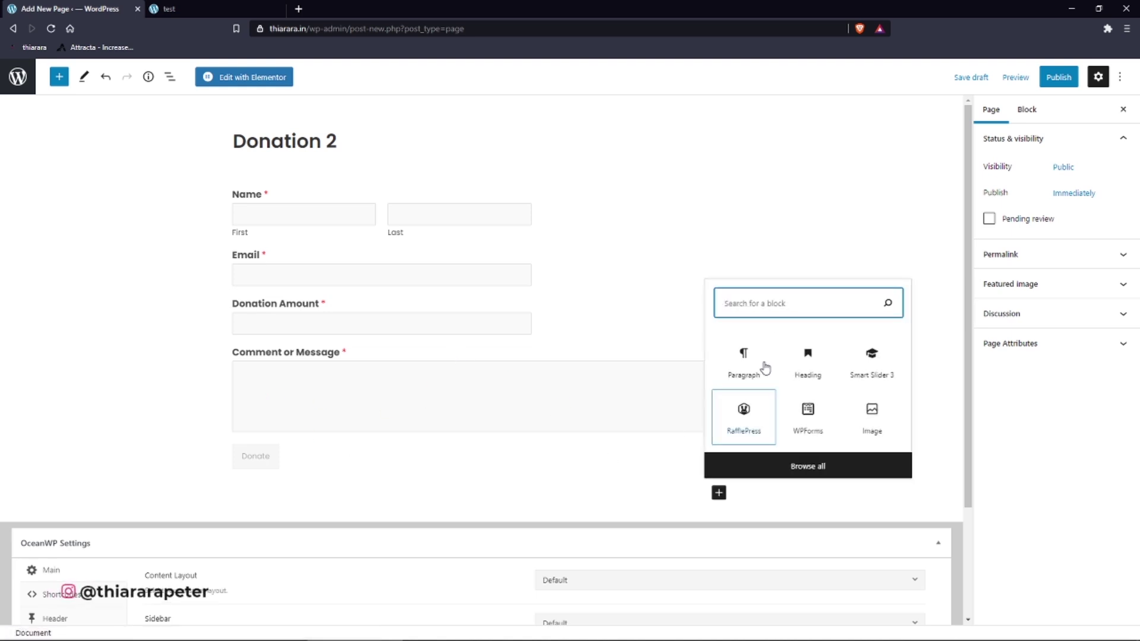
pyautogui.click(169, 9)
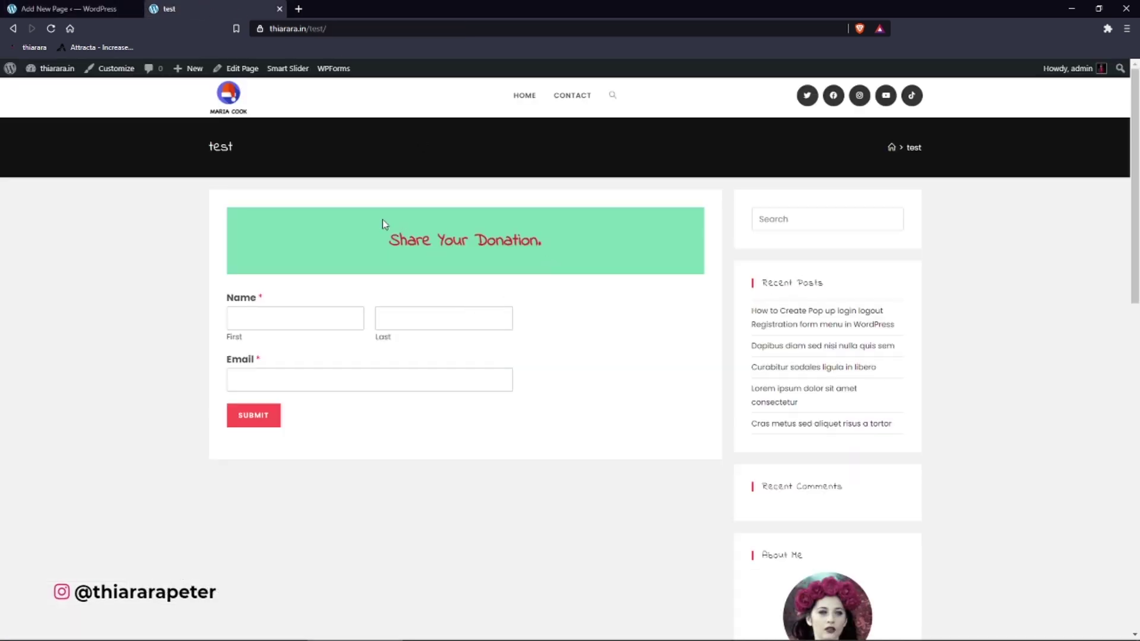
pyautogui.click(69, 8)
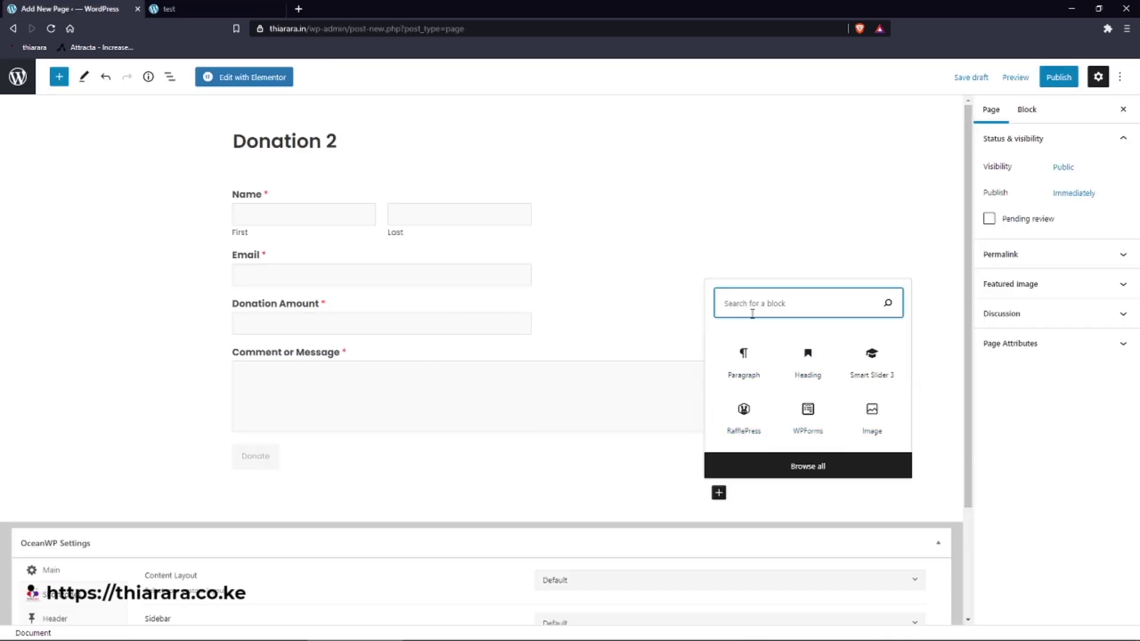
pyautogui.write('he')
pyautogui.click(749, 278)
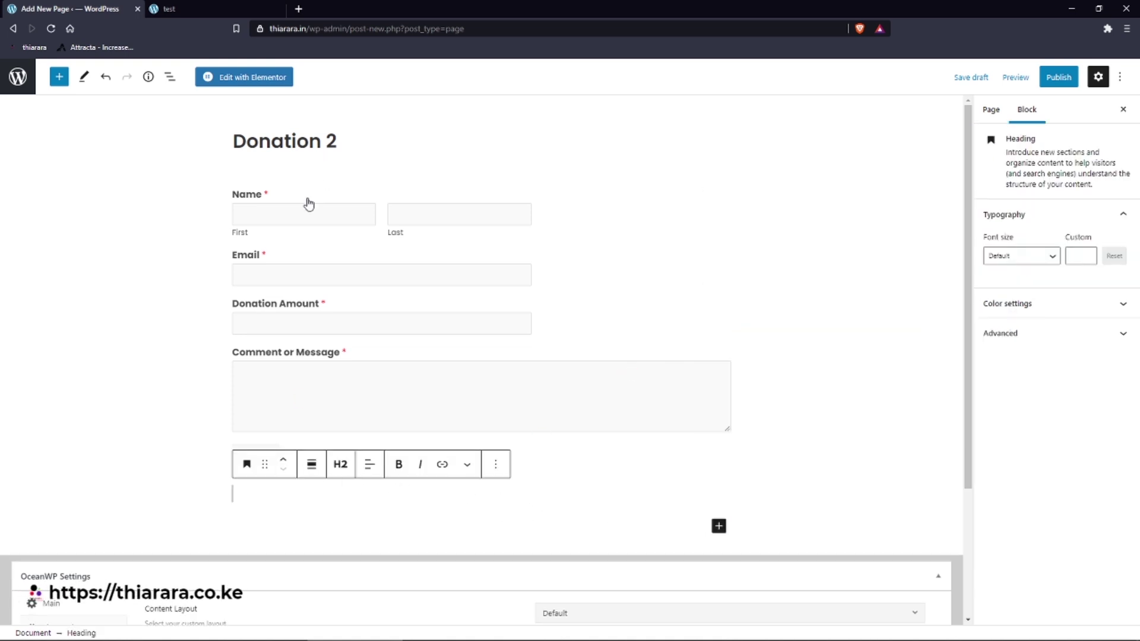
pyautogui.click(285, 460)
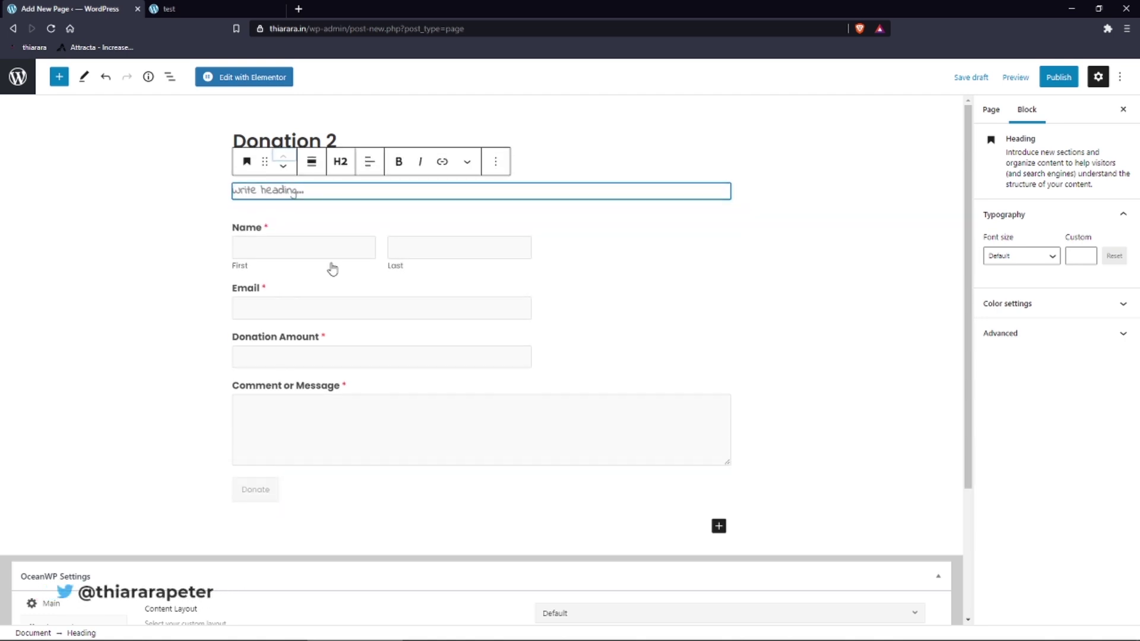
# - Write "Share your donation" in the heading above the form and center its text
pyautogui.click(305, 189)
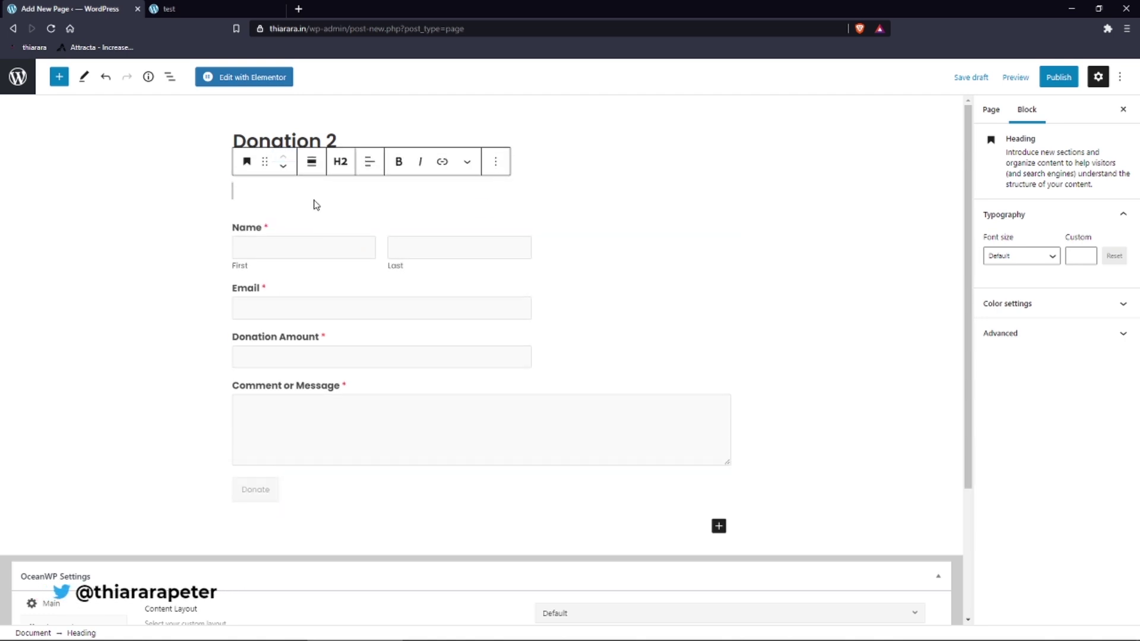
pyautogui.write('Share')
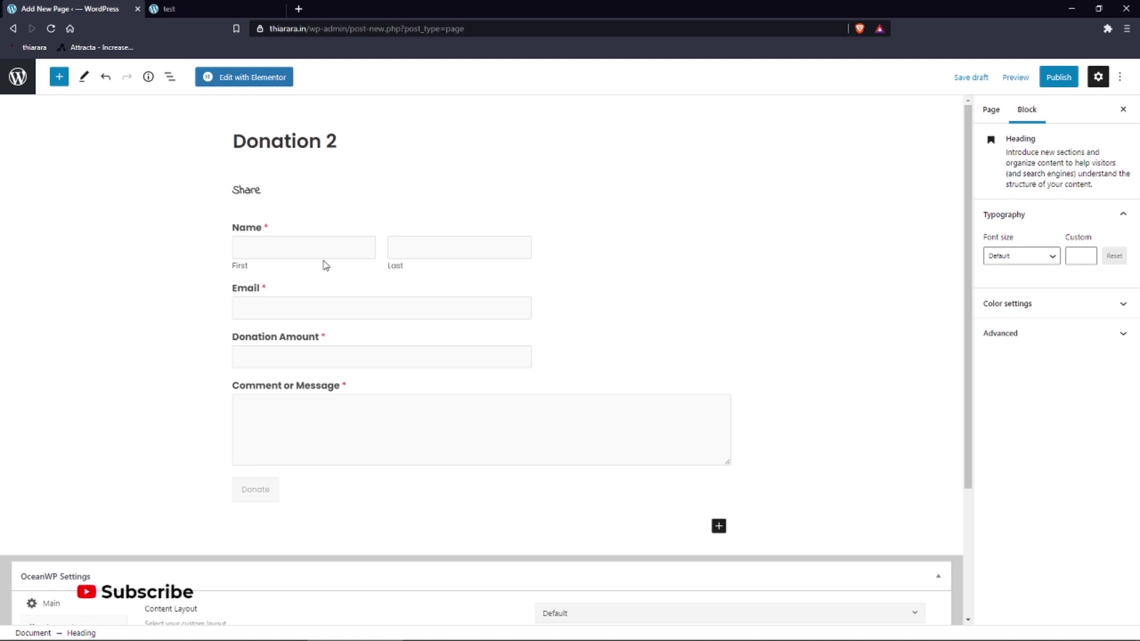
pyautogui.write(' your donation')
pyautogui.click(361, 171)
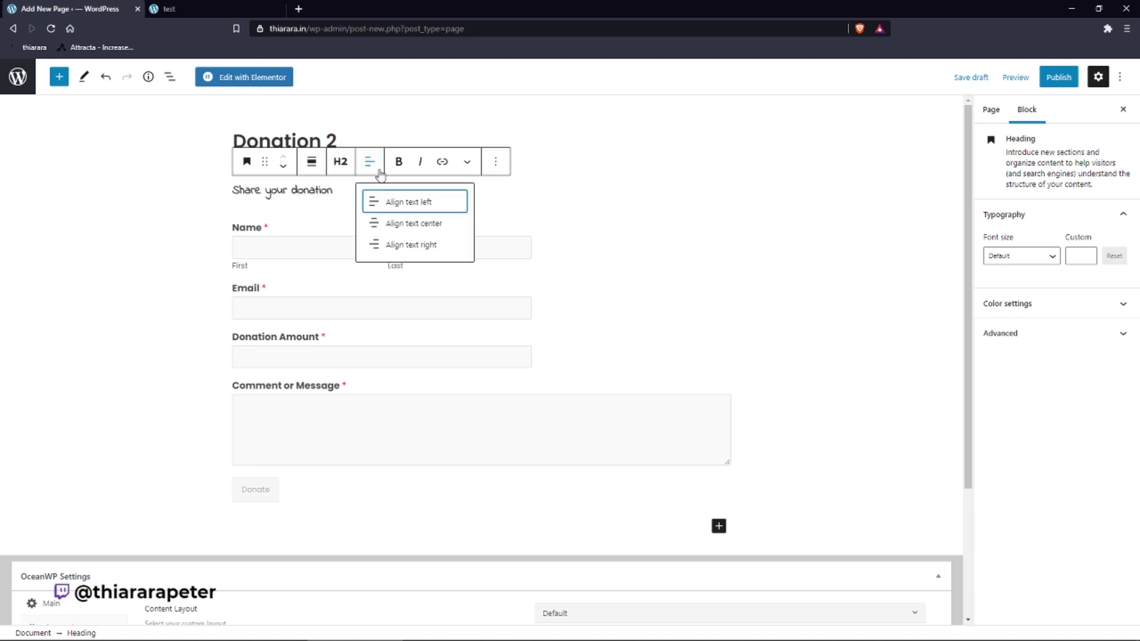
pyautogui.click(427, 225)
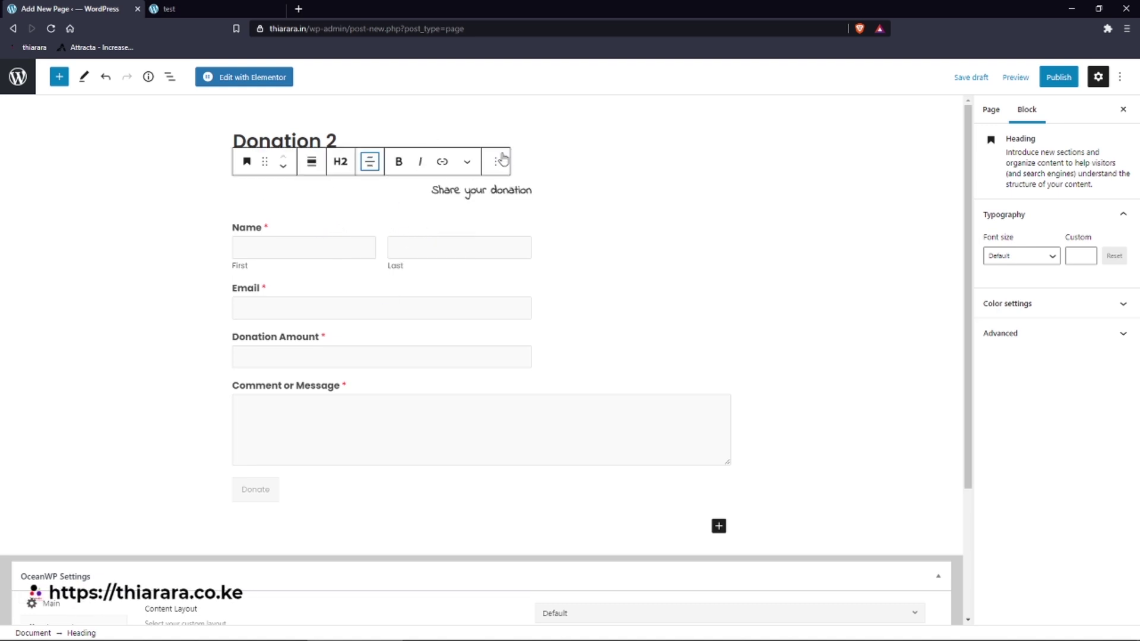
# - Make the whole "Share your donation" heading text bold
pyautogui.moveTo(483, 206); pyautogui.dragTo(429, 191)
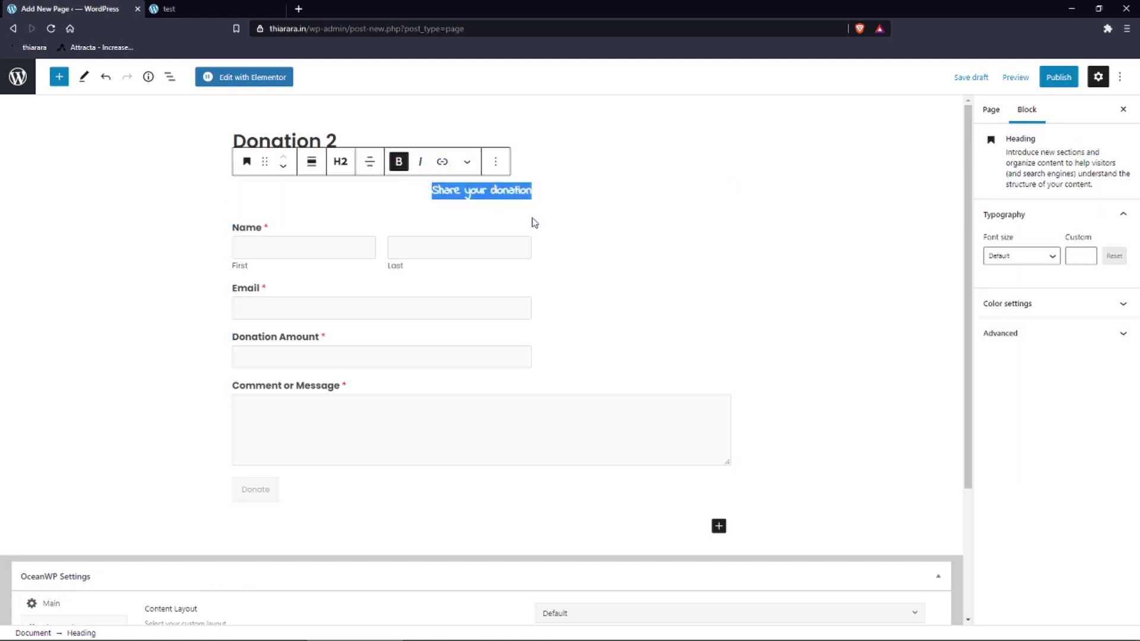
pyautogui.click(735, 247)
pyautogui.click(516, 191)
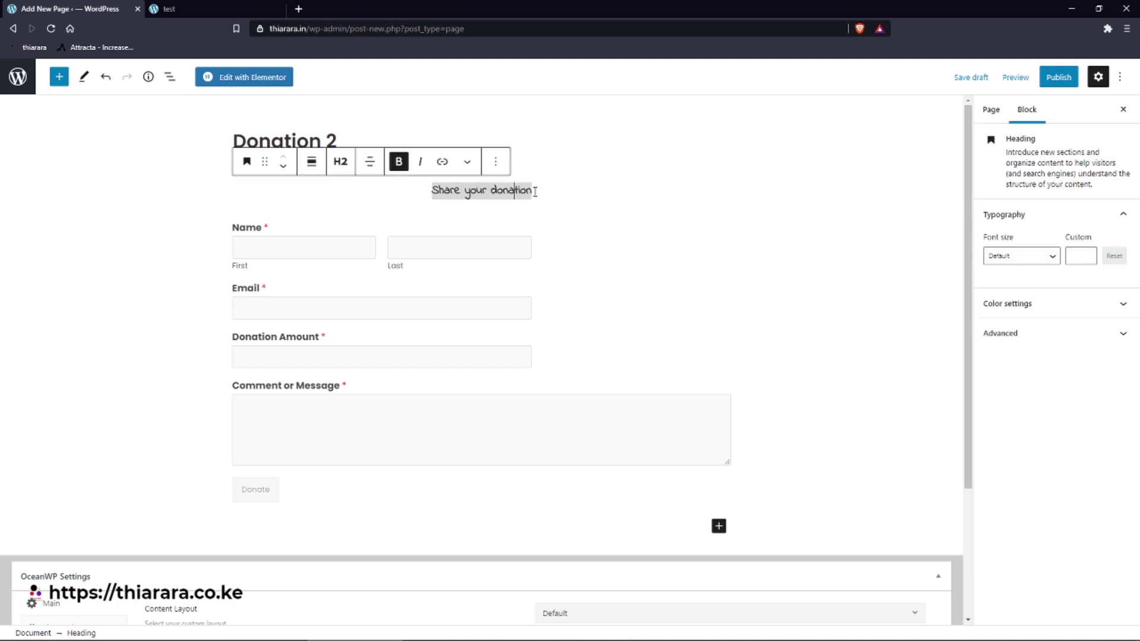
# - Give the heading red text, the Large font size and a light blue background
pyautogui.click(1028, 307)
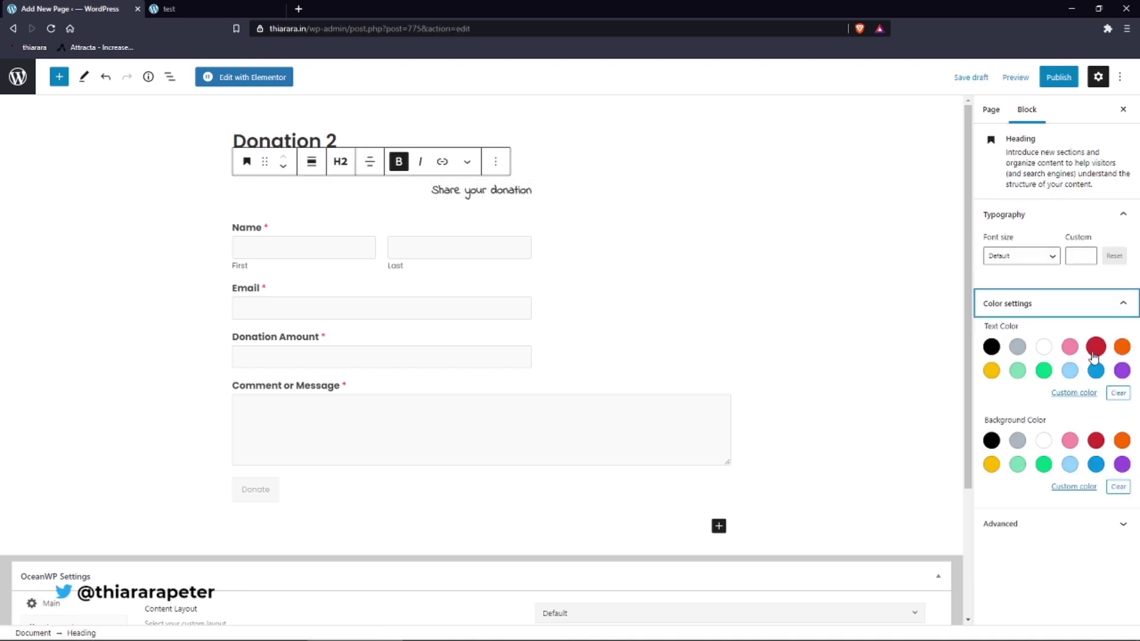
pyautogui.click(1094, 351)
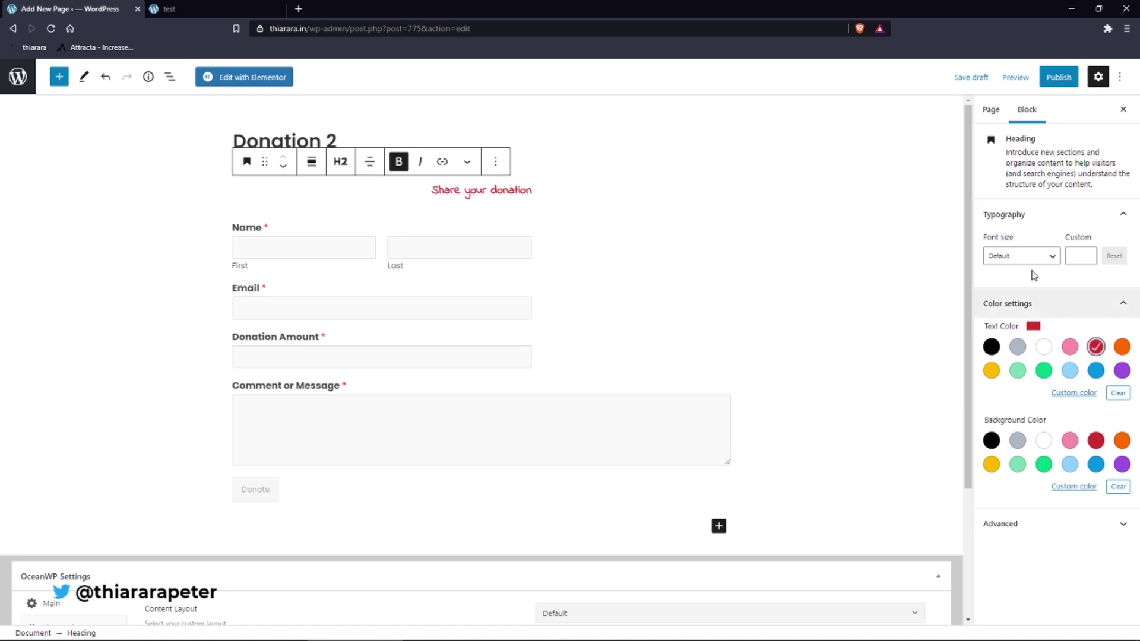
pyautogui.click(1046, 259)
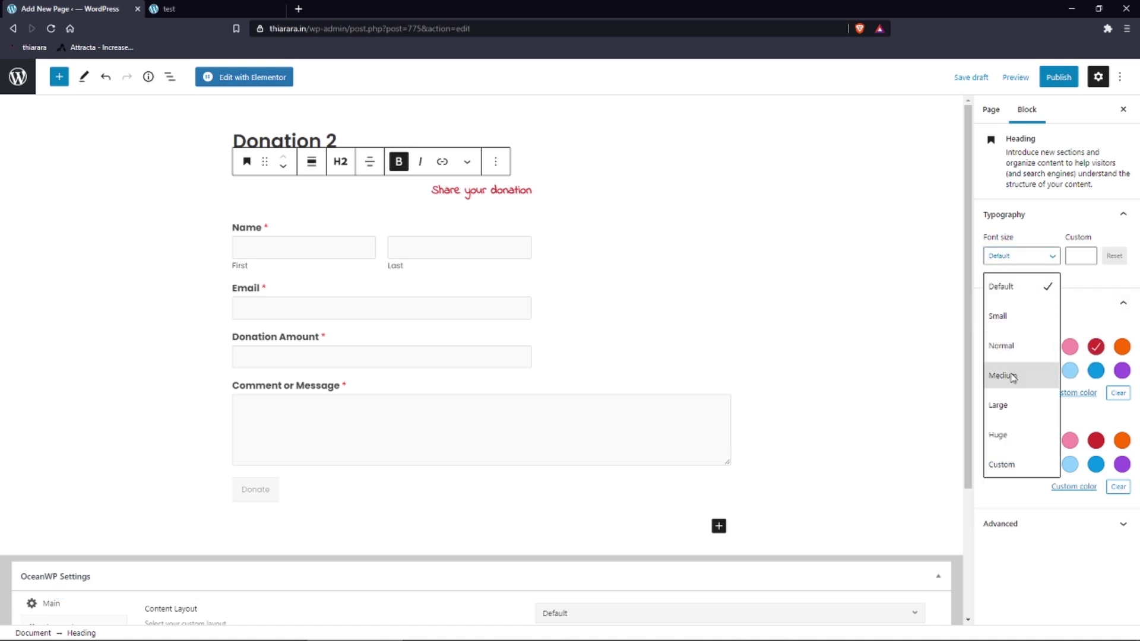
pyautogui.click(1002, 405)
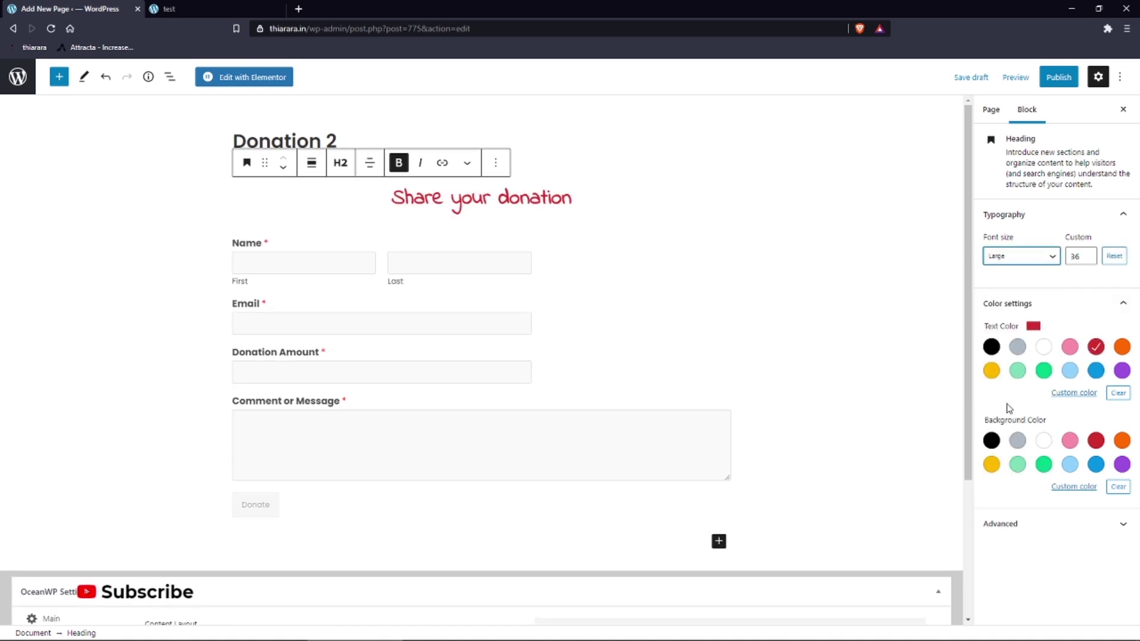
pyautogui.click(1068, 465)
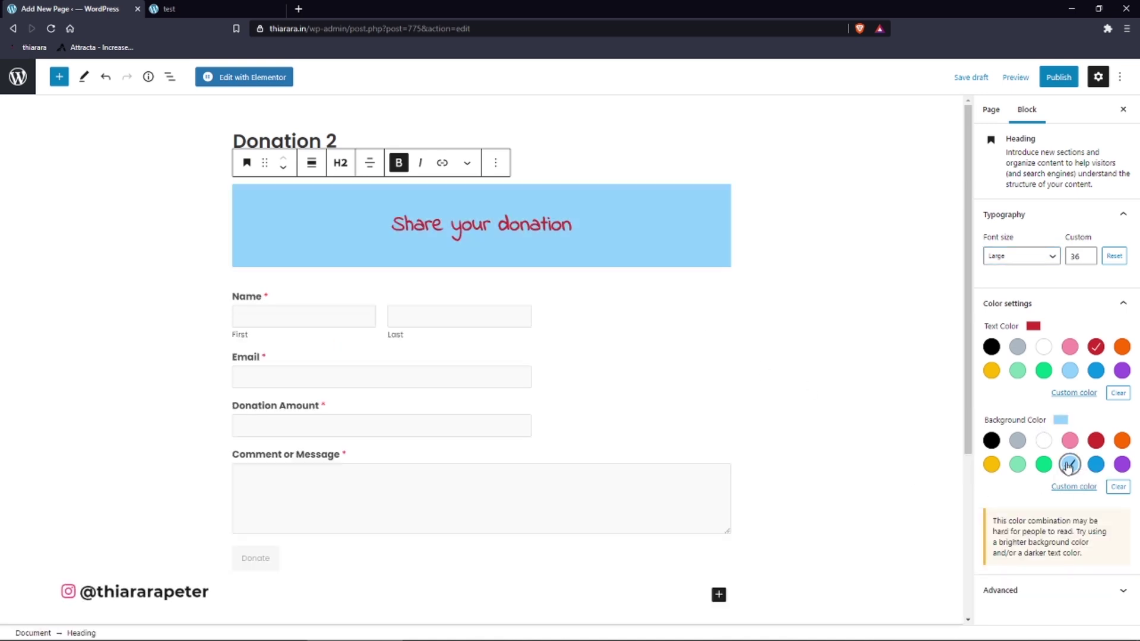
# - Publish the Donation 2 page
pyautogui.click(1057, 77)
pyautogui.click(1016, 77)
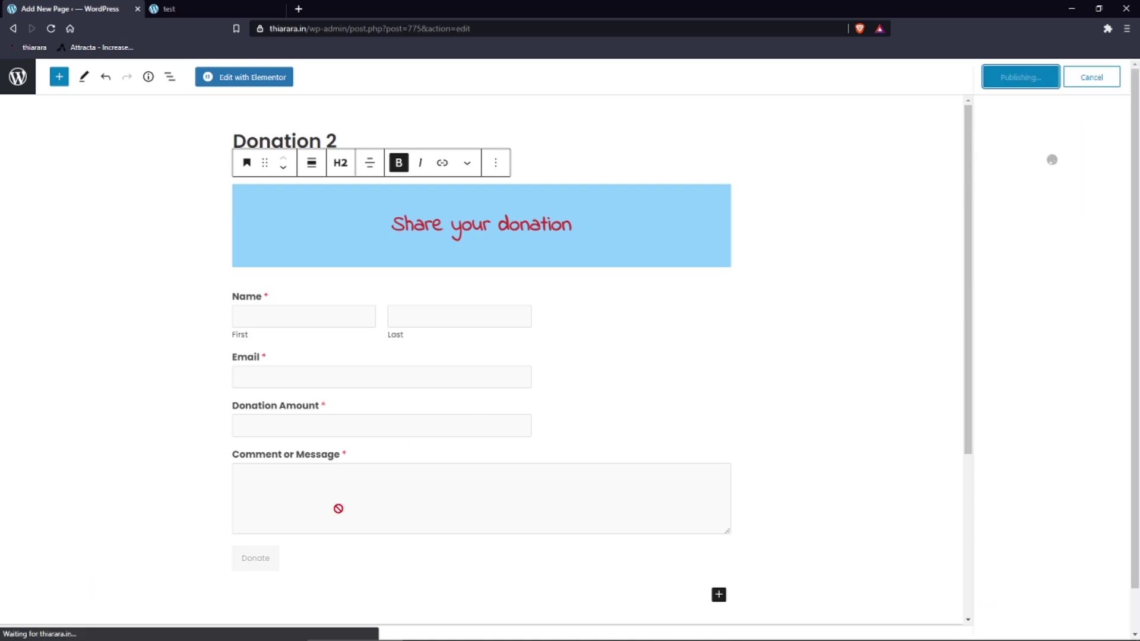
# - Open the published Donation 2 page in a new tab and fill in the donor's name and email
pyautogui.rightClick(122, 603)
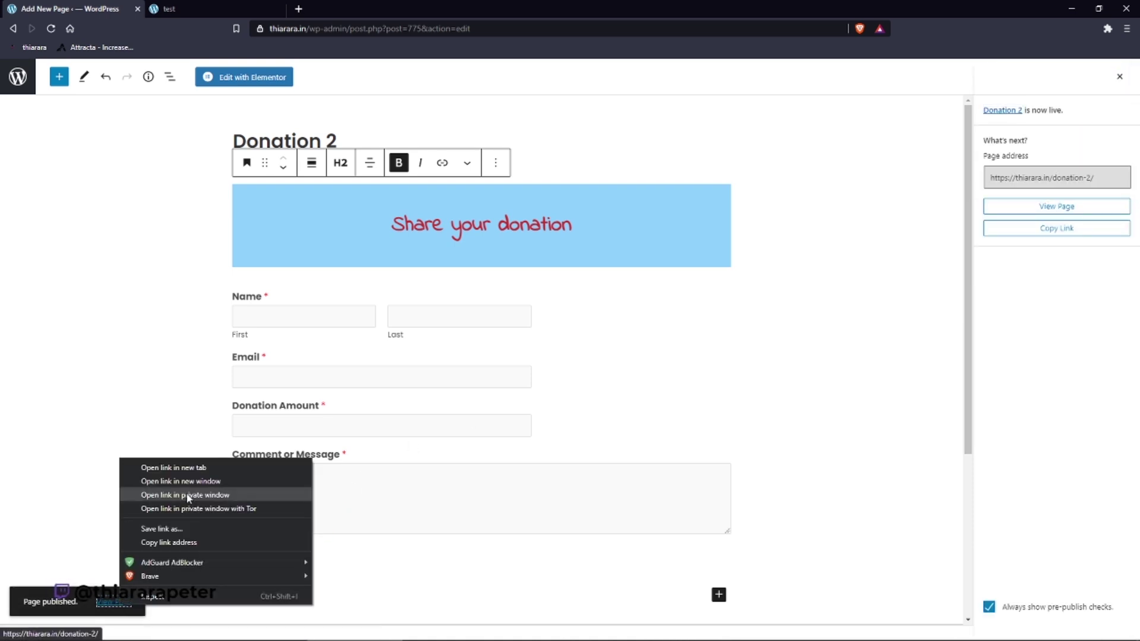
pyautogui.click(172, 467)
pyautogui.click(291, 315)
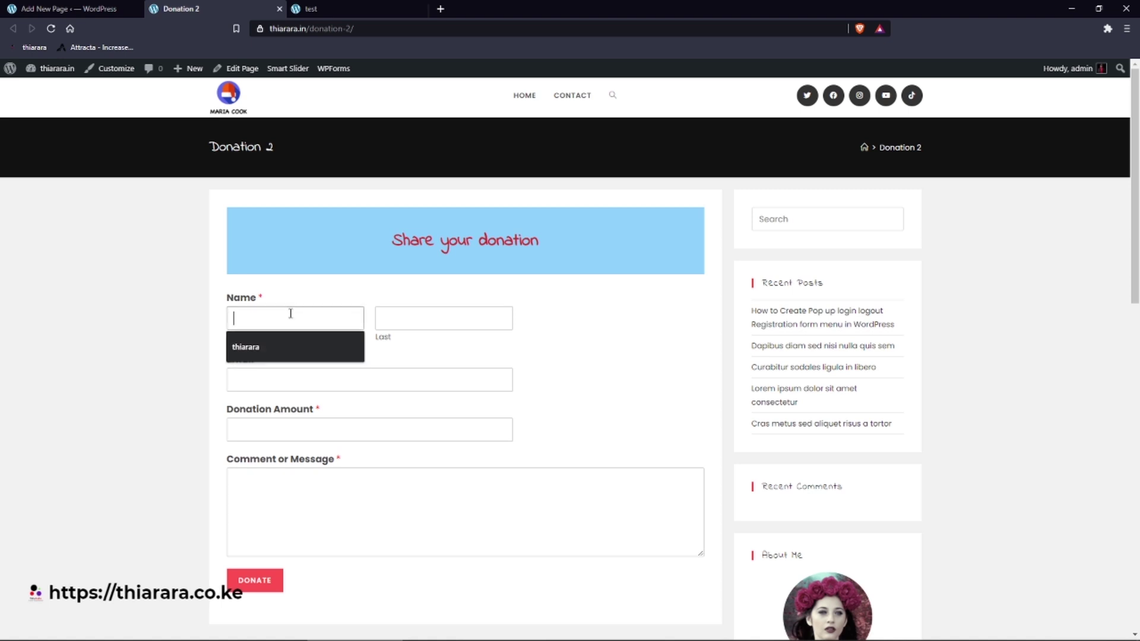
pyautogui.click(273, 347)
pyautogui.click(275, 383)
pyautogui.click(264, 425)
# - Submit a donation of 100 with the comment "yuyhj" and cancel it on the PayPal page
pyautogui.click(257, 444)
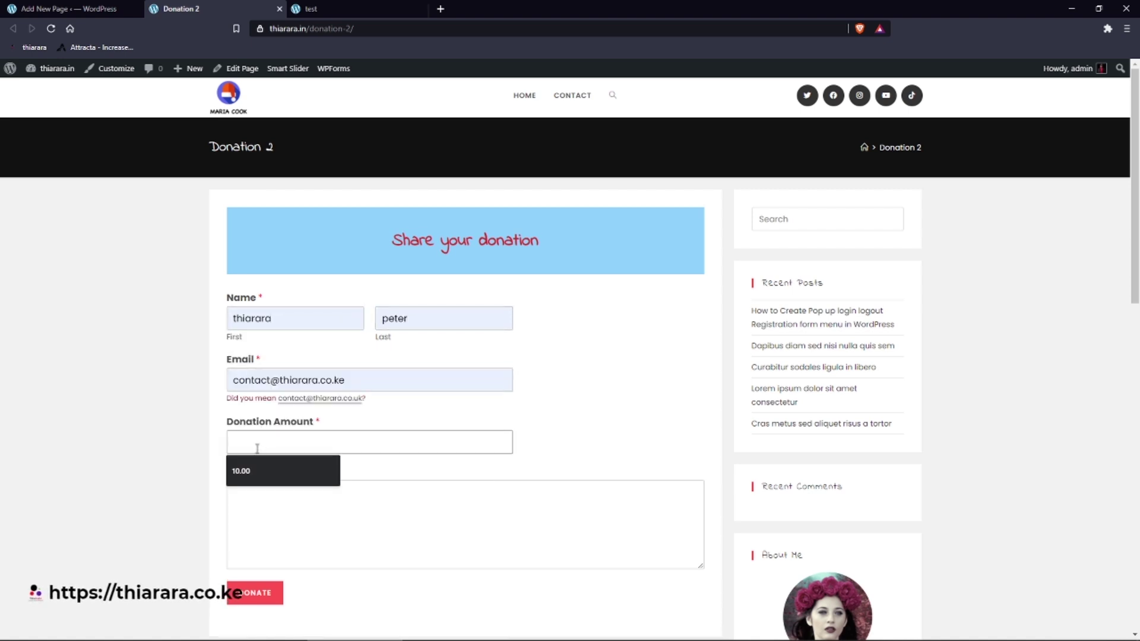
pyautogui.write('100')
pyautogui.click(269, 509)
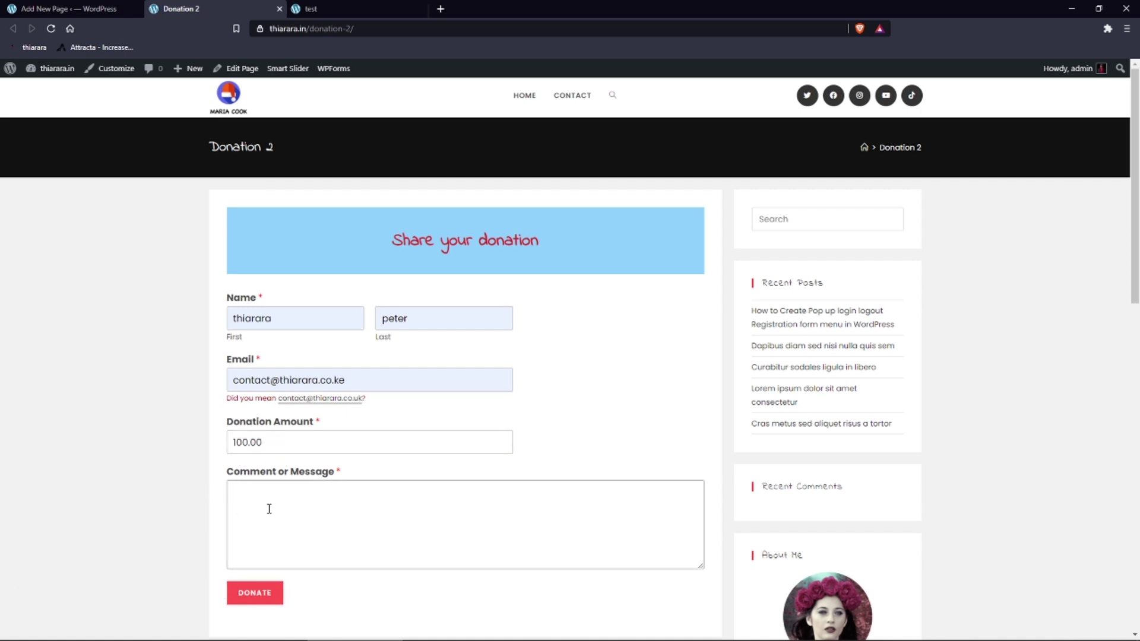
pyautogui.write('yuyhj')
pyautogui.click(260, 590)
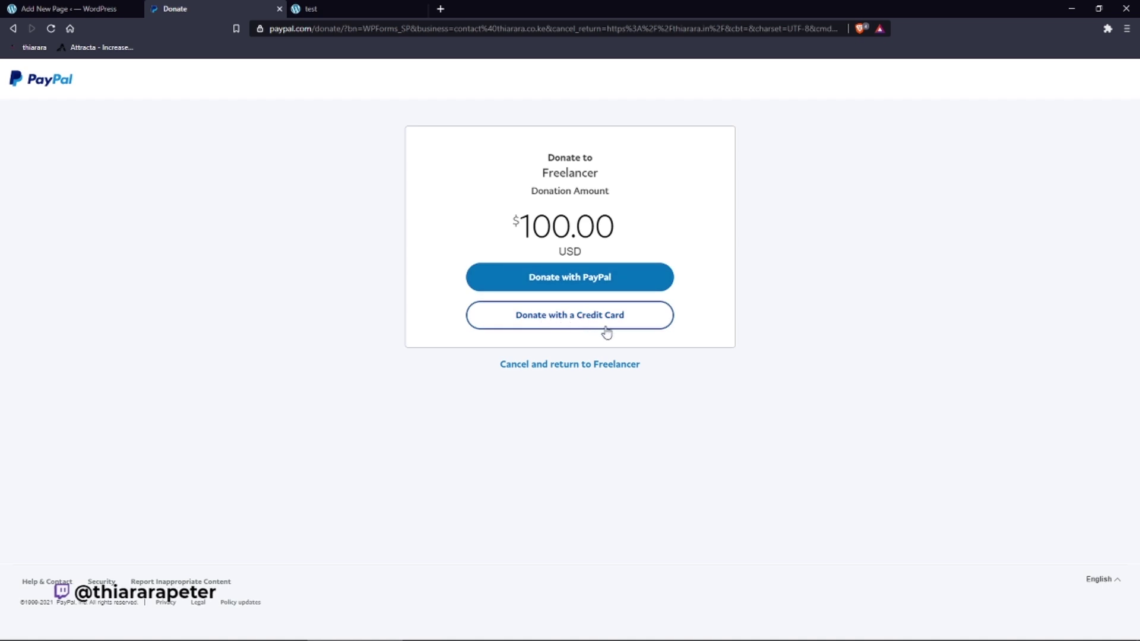
pyautogui.click(574, 365)
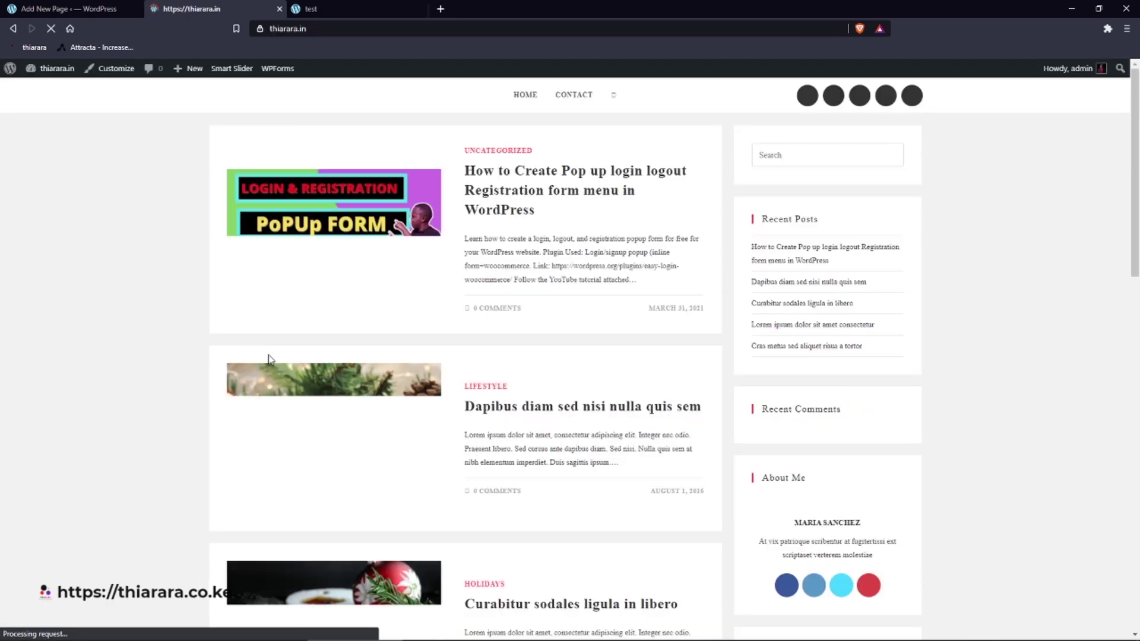
# - Fill in the contact's email on the test page to examine how its conditional fields behave
pyautogui.click(362, 6)
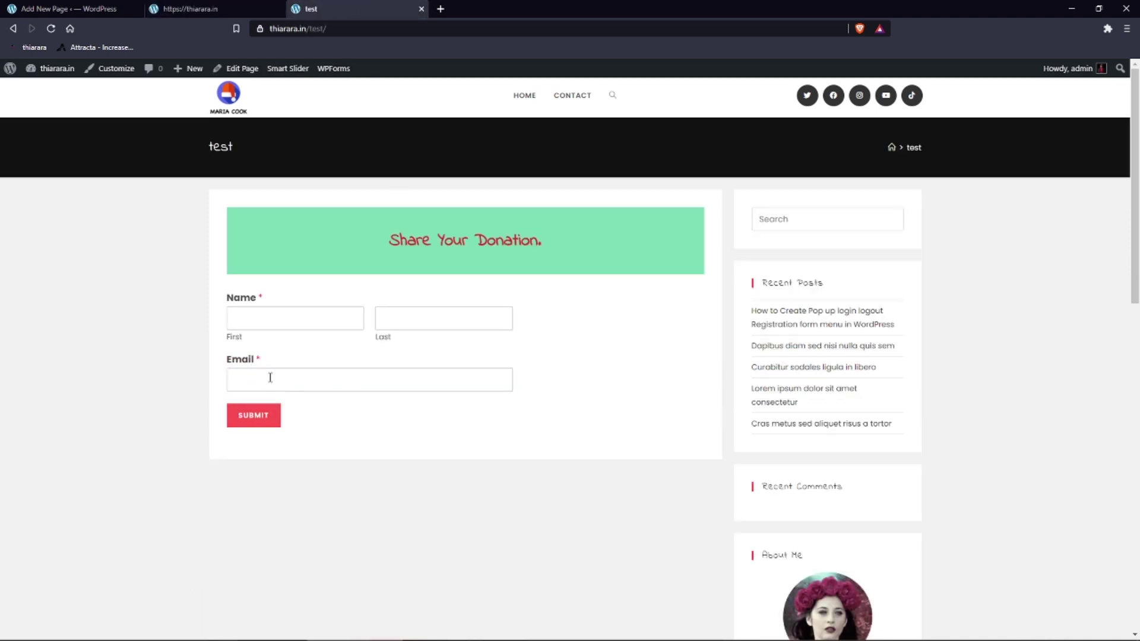
pyautogui.click(260, 387)
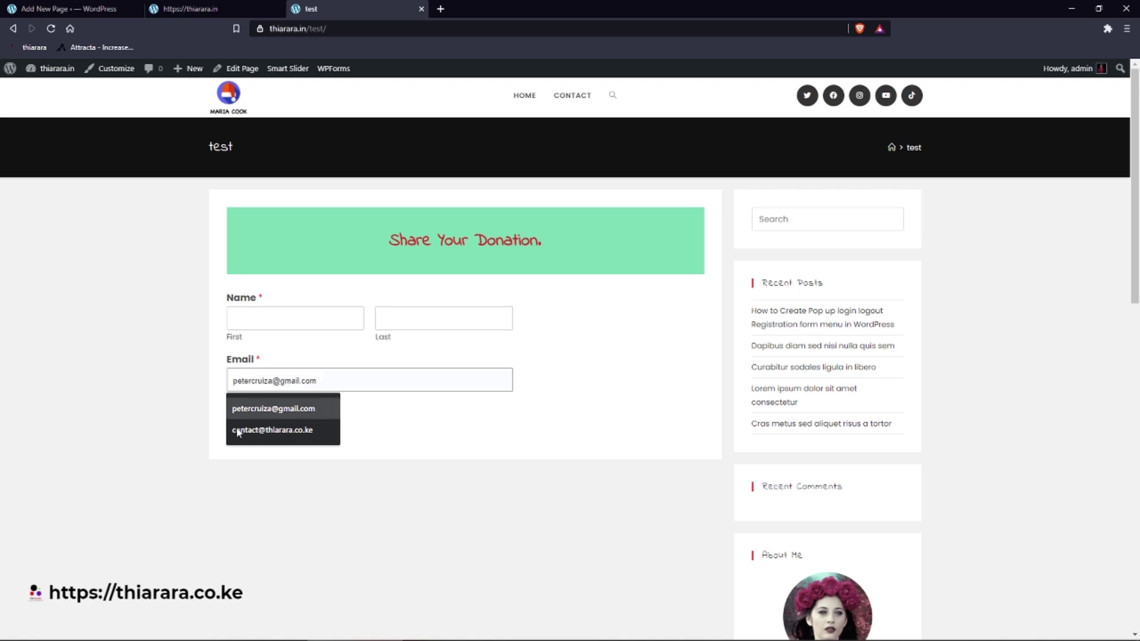
pyautogui.click(254, 430)
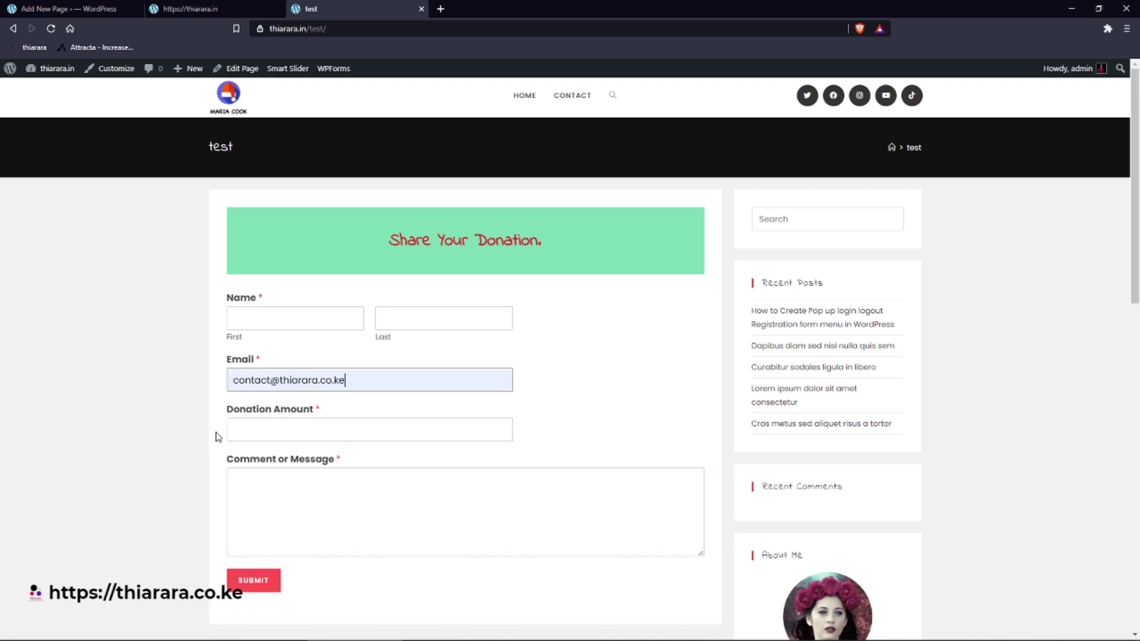
# - Return to the Donation Form 10 builder and enable conditional logic for the Donation Amount field
pyautogui.click(89, 7)
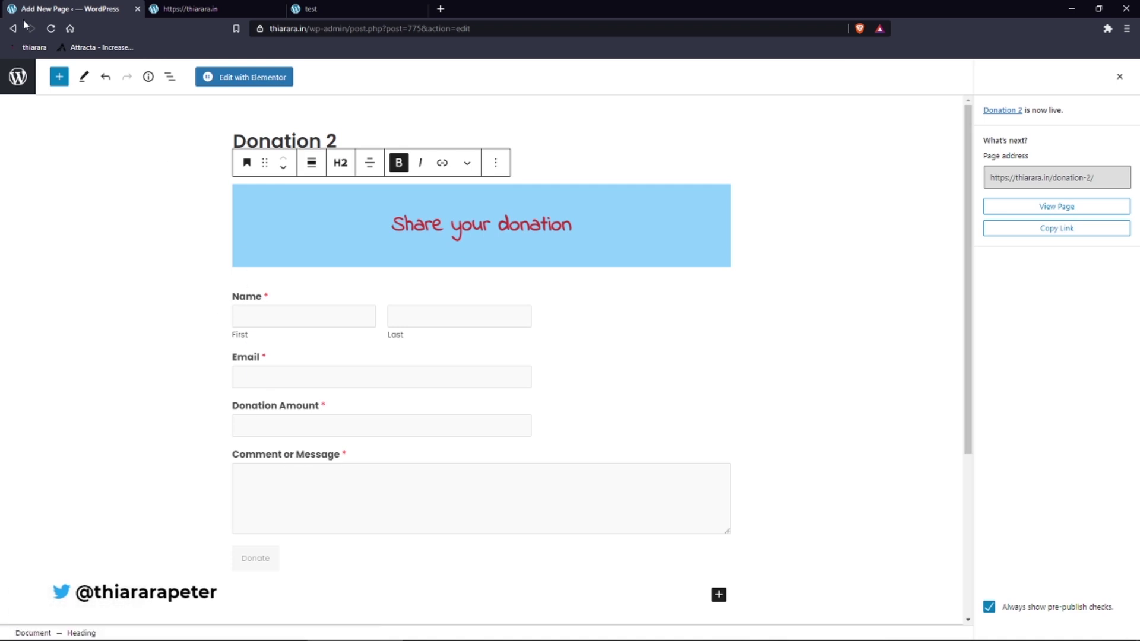
pyautogui.hotkey('alt', 'Left')
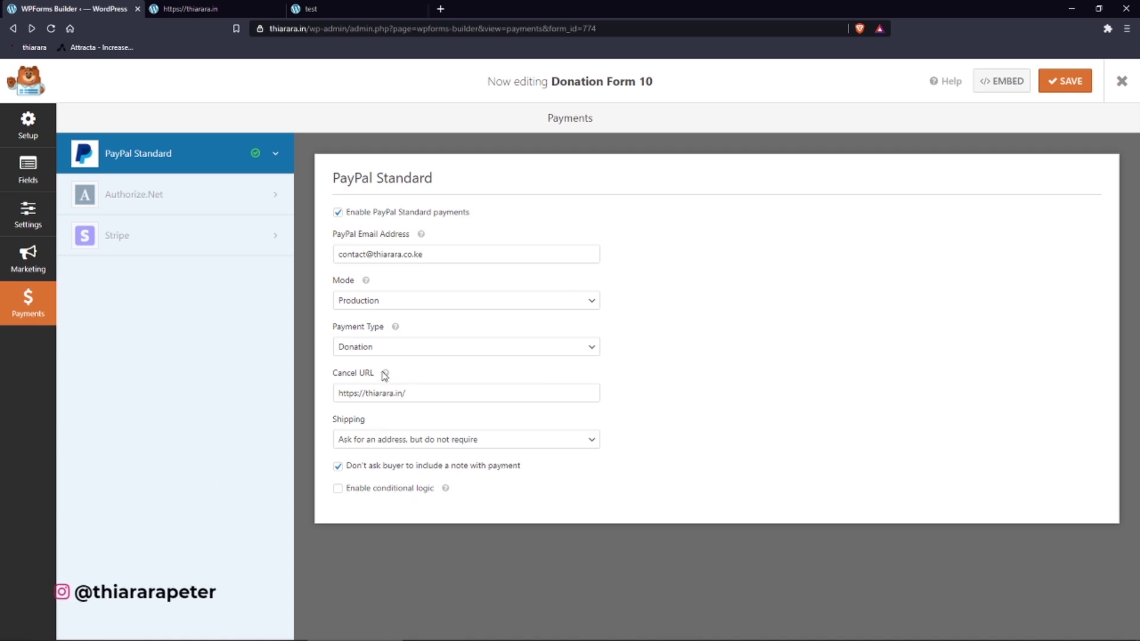
pyautogui.click(28, 169)
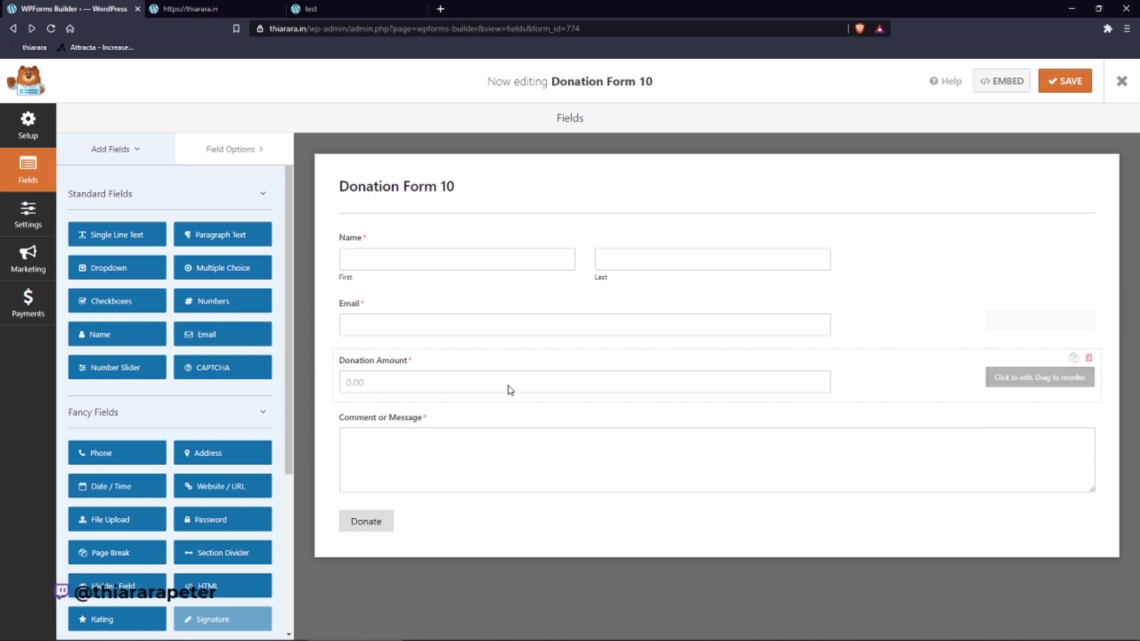
pyautogui.click(527, 380)
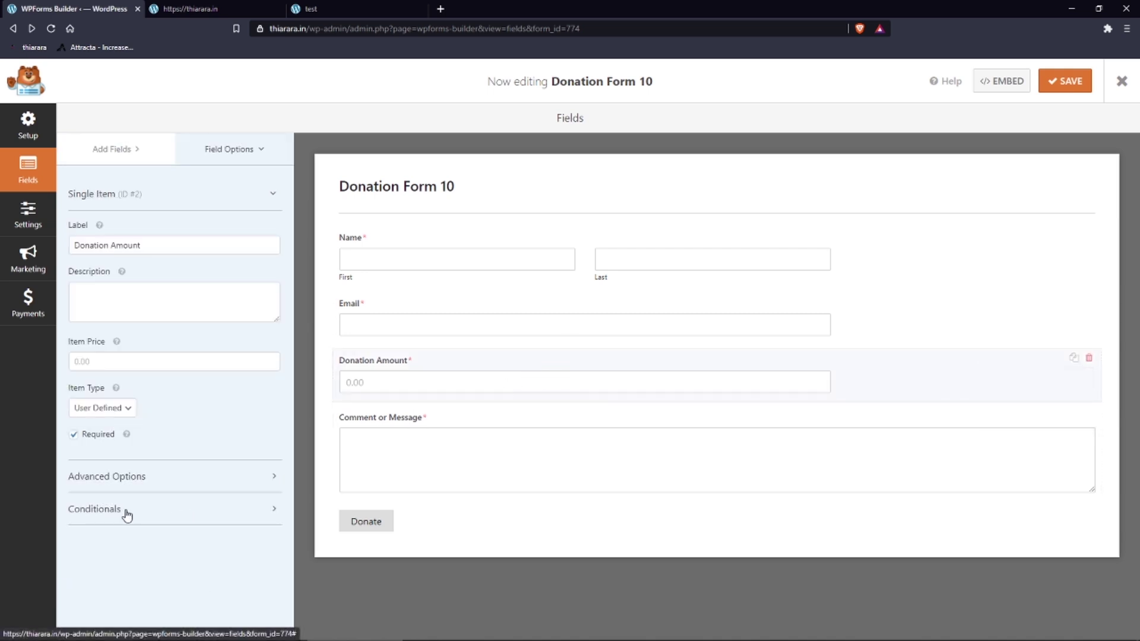
pyautogui.click(74, 540)
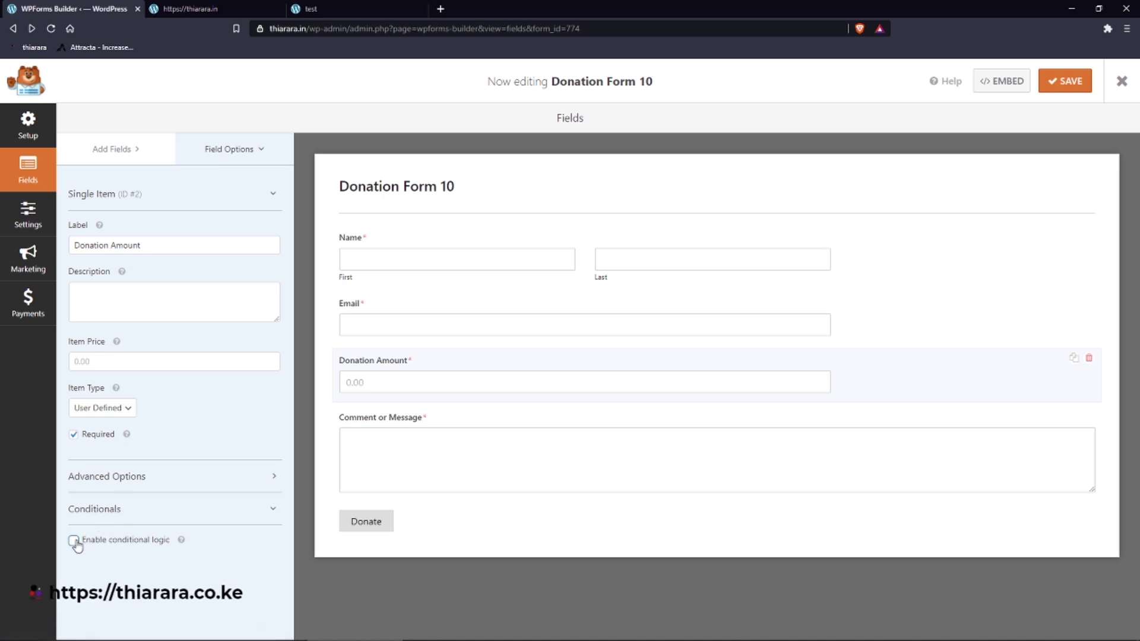
pyautogui.scroll(-1, 79, 537)
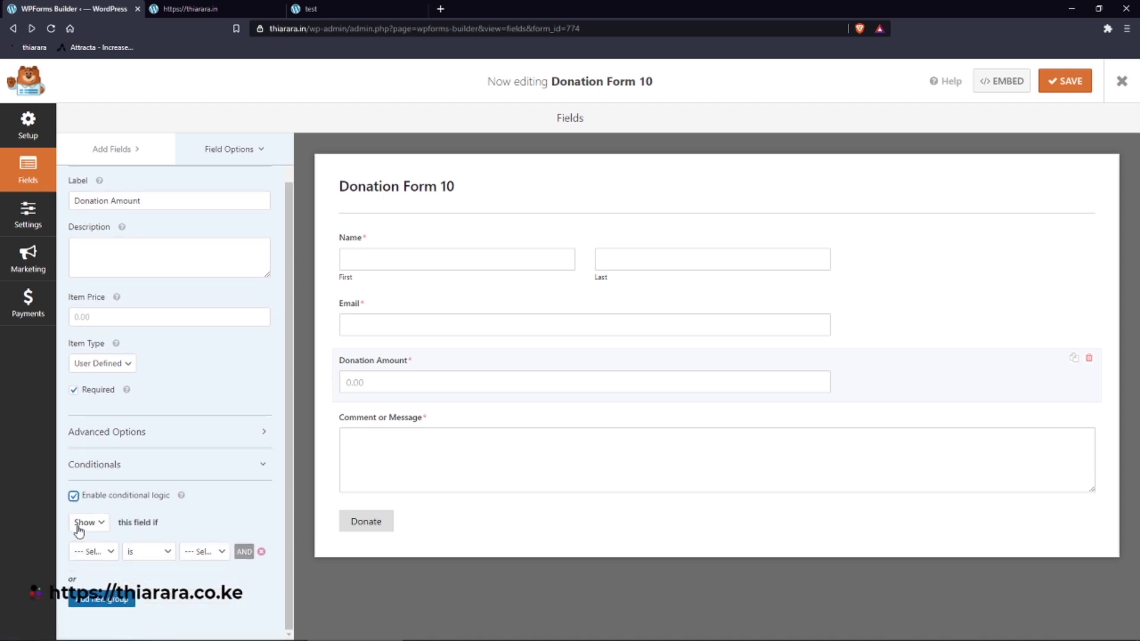
pyautogui.click(89, 523)
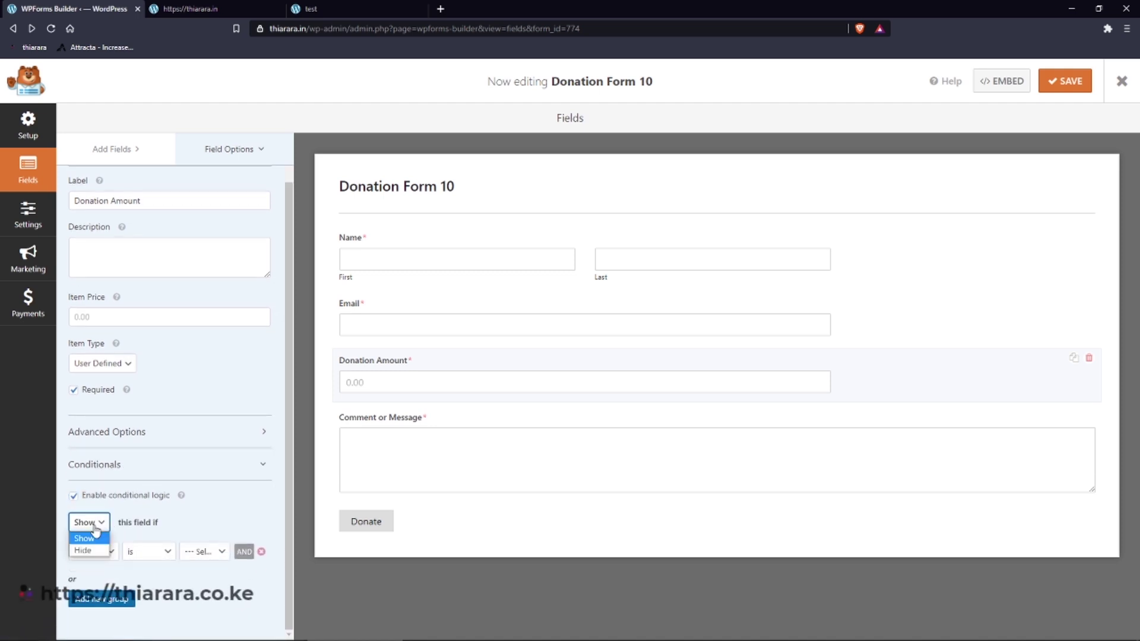
pyautogui.click(78, 551)
pyautogui.click(89, 523)
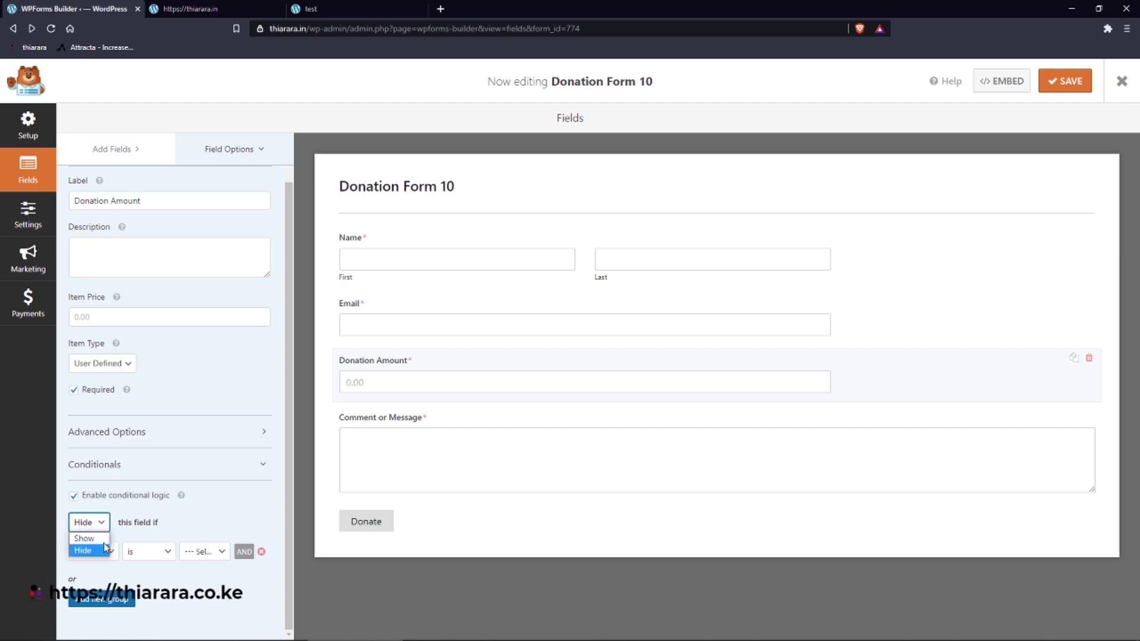
pyautogui.click(104, 539)
# - Make the Donation Amount field show if Email contains "@" and save the form
pyautogui.click(99, 553)
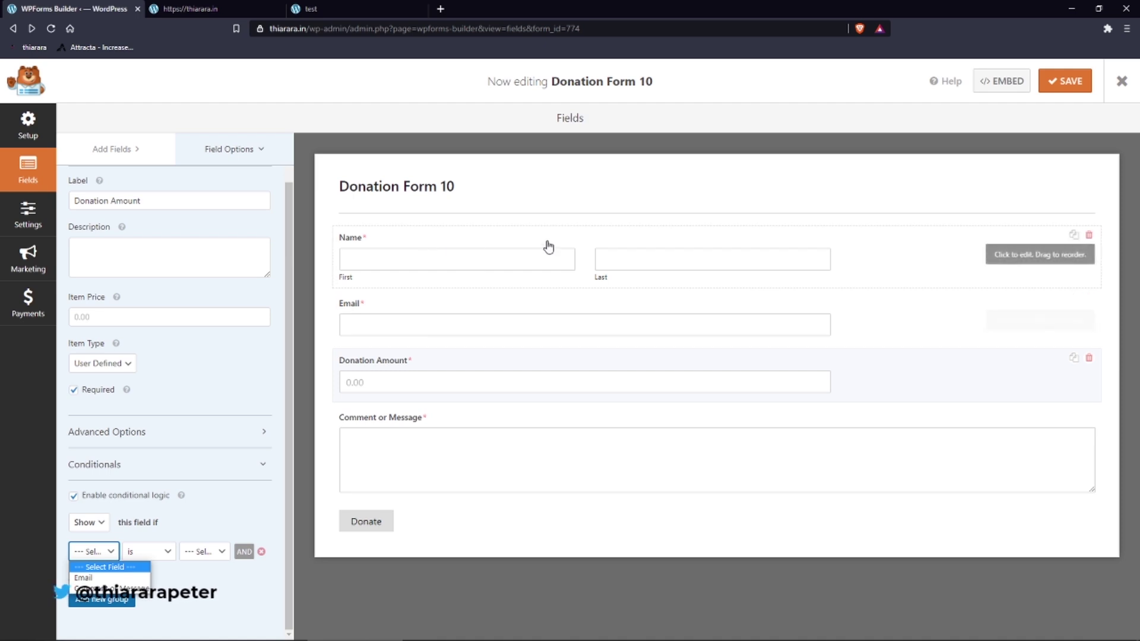
pyautogui.click(98, 577)
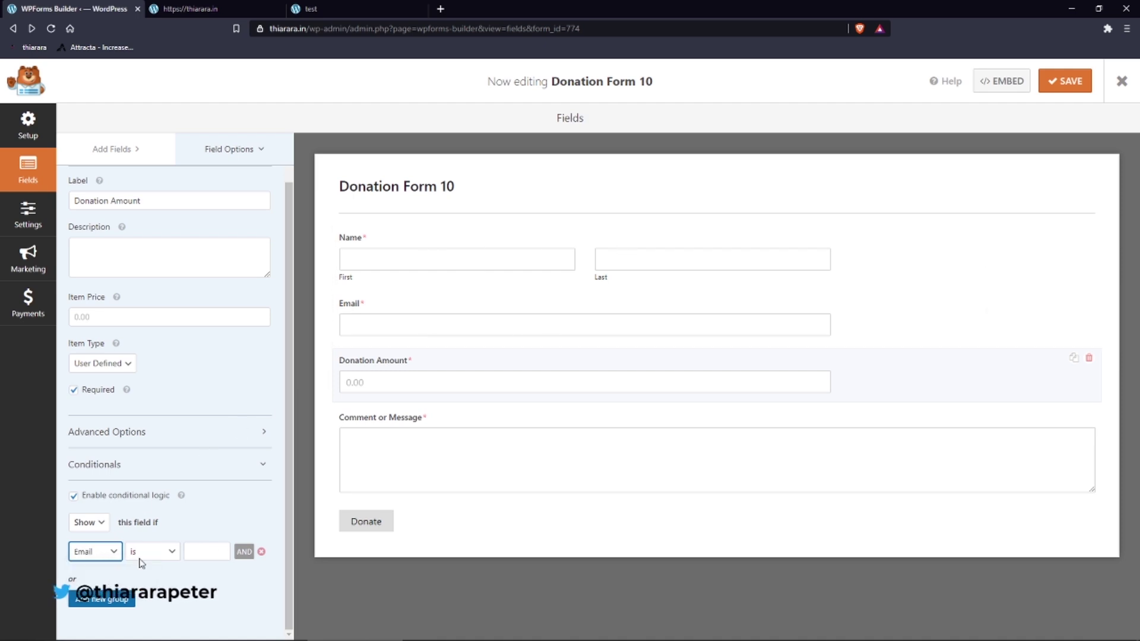
pyautogui.click(152, 551)
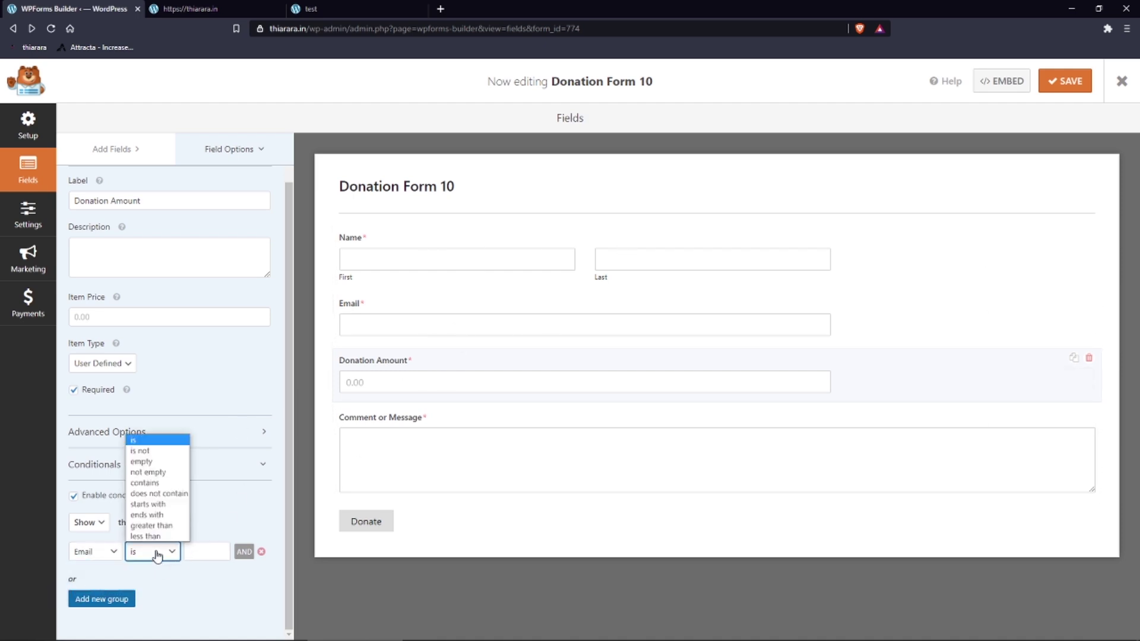
pyautogui.click(163, 483)
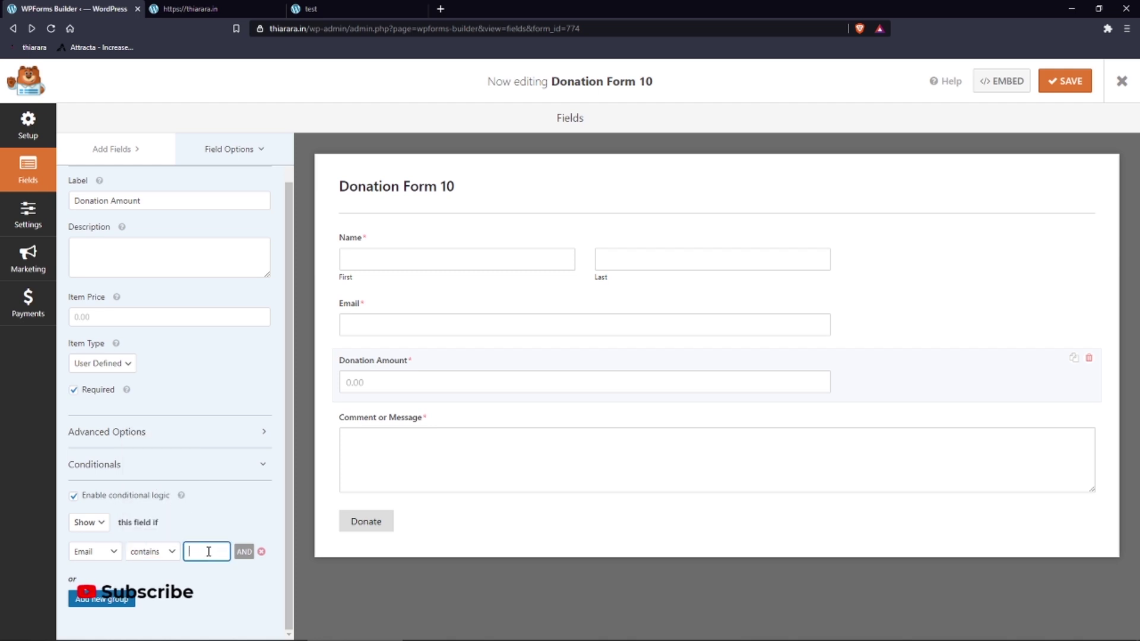
pyautogui.write('@')
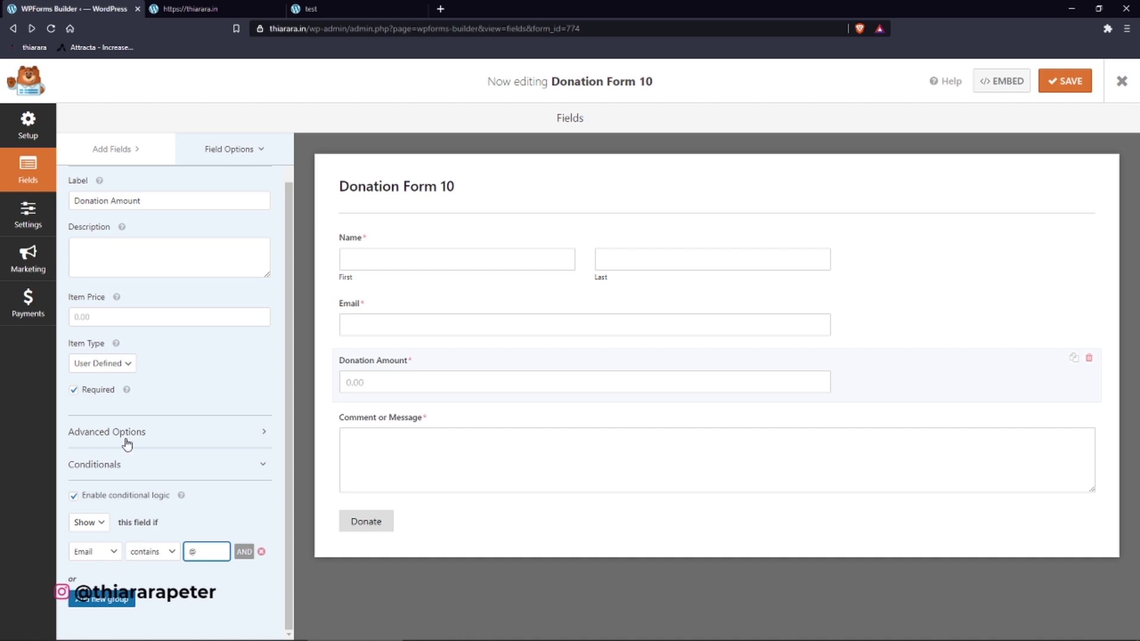
pyautogui.scroll(1, 254, 479)
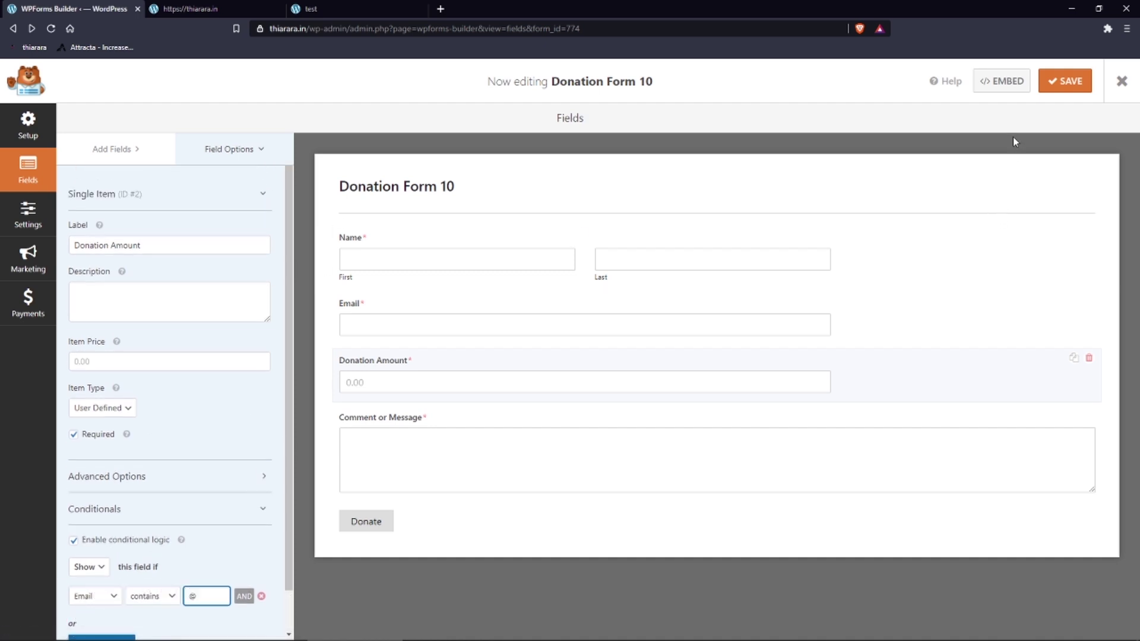
pyautogui.click(1049, 81)
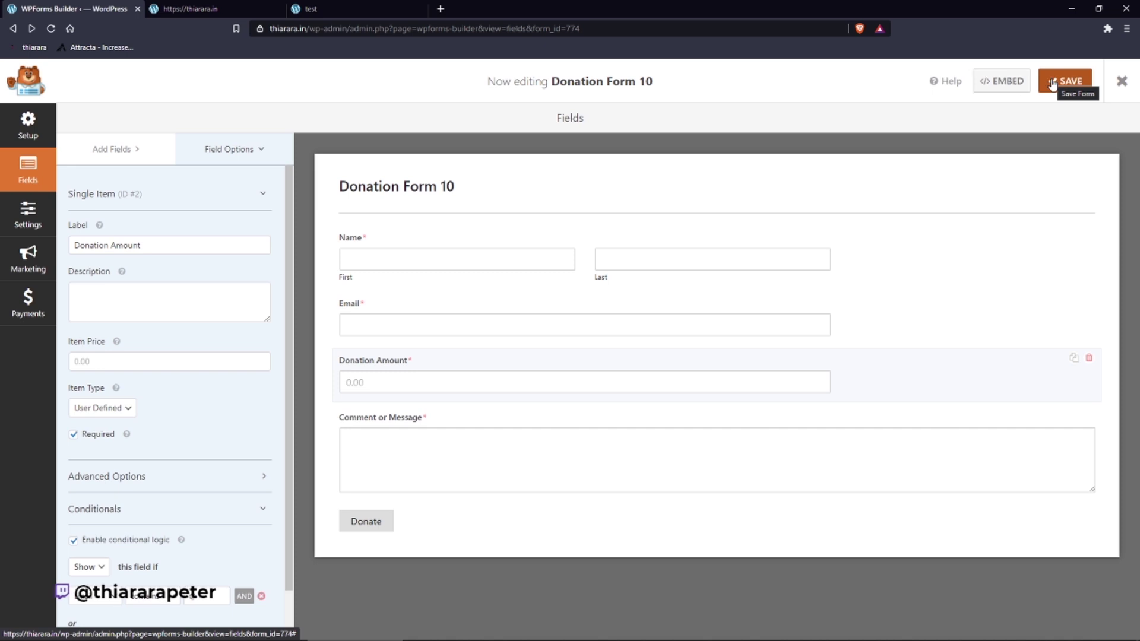
# - Go back to the Donation 2 page and clear the Email and Comment or Message entries to test the condition
pyautogui.click(196, 9)
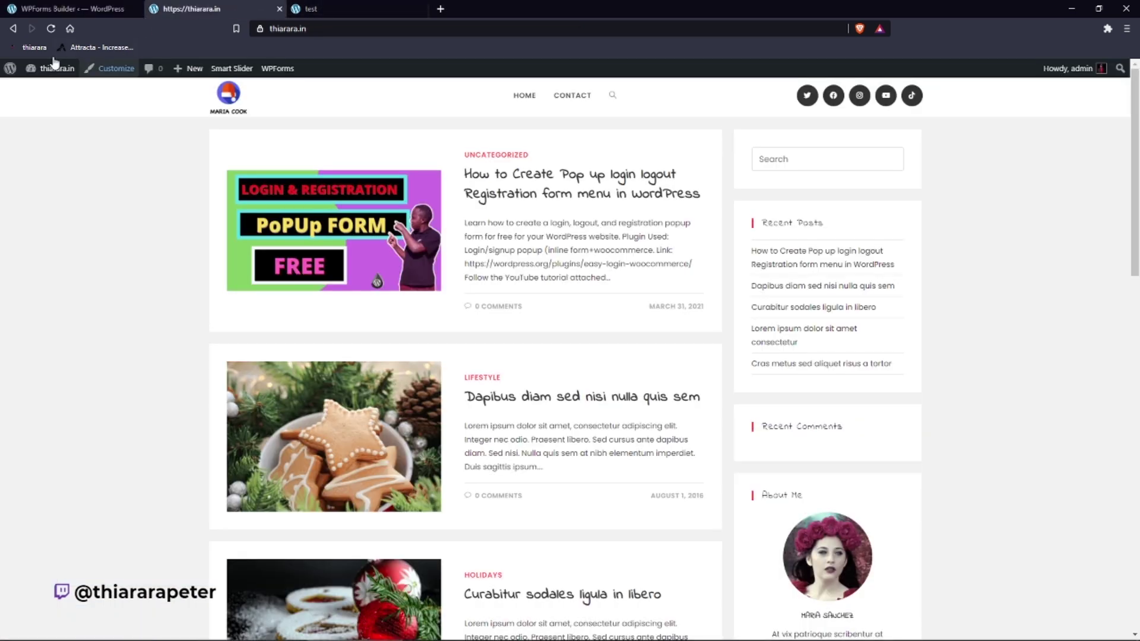
pyautogui.click(13, 29)
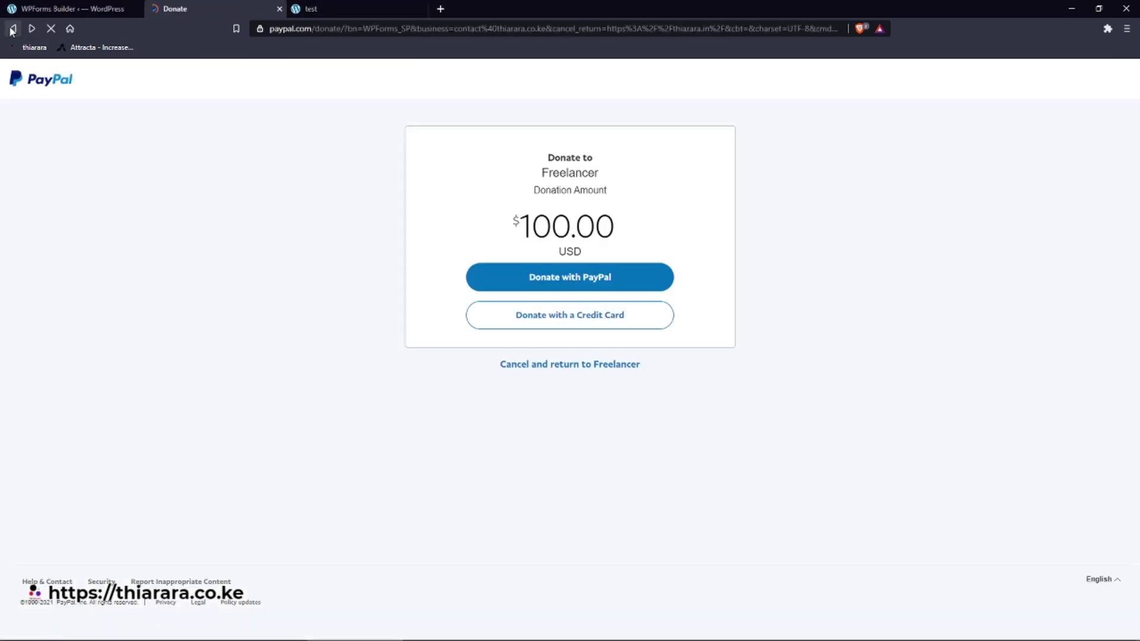
pyautogui.click(13, 29)
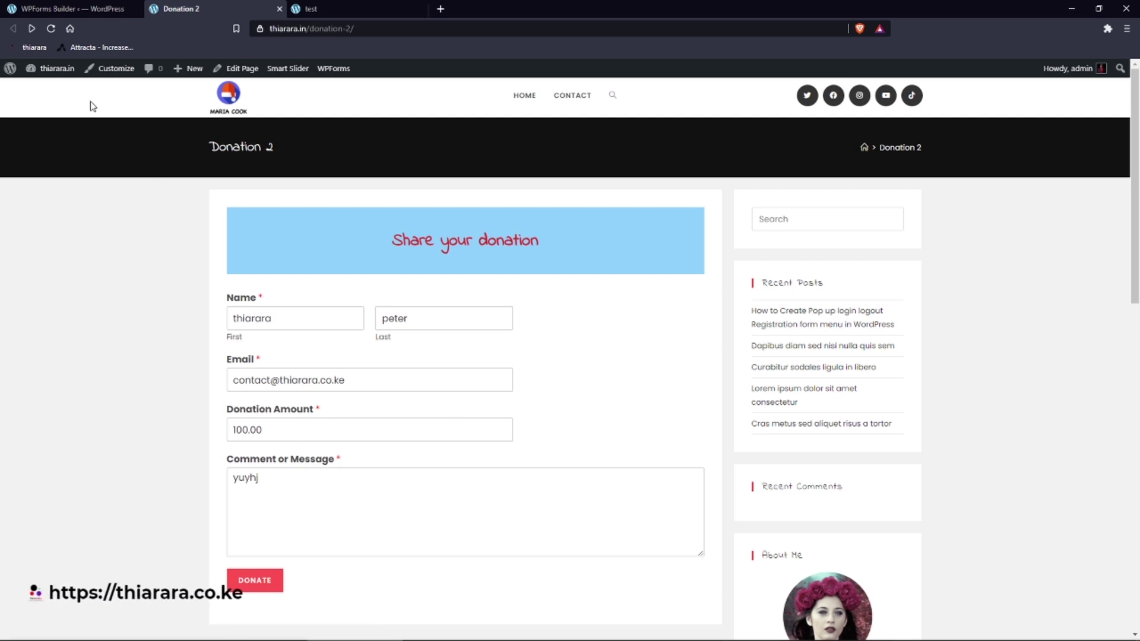
pyautogui.moveTo(375, 386); pyautogui.dragTo(175, 393)
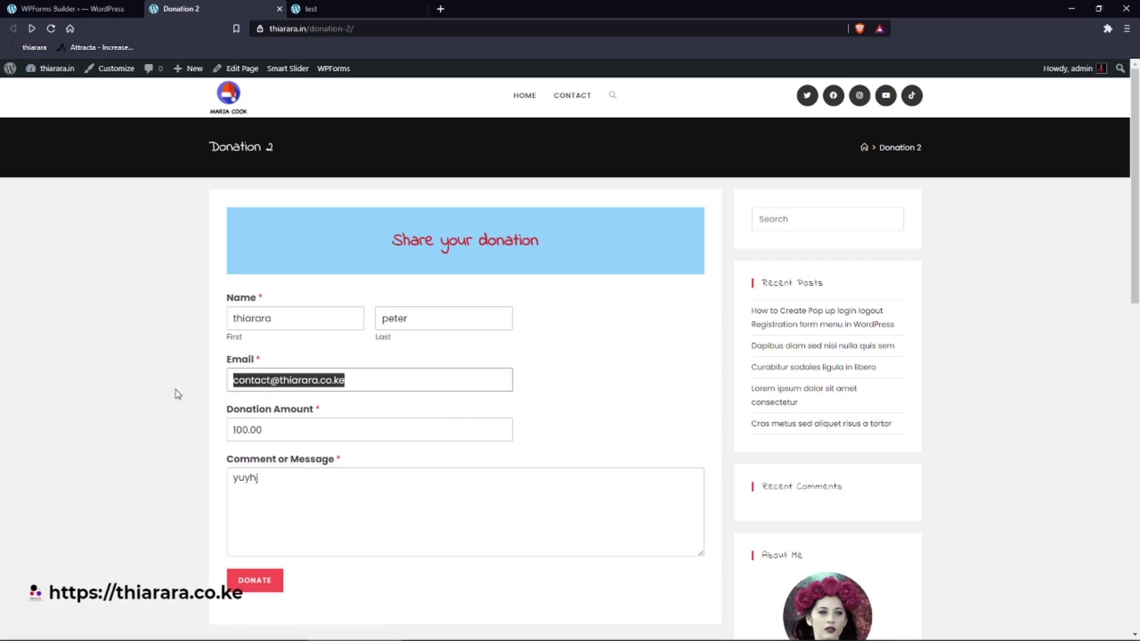
pyautogui.press('BackSpace')
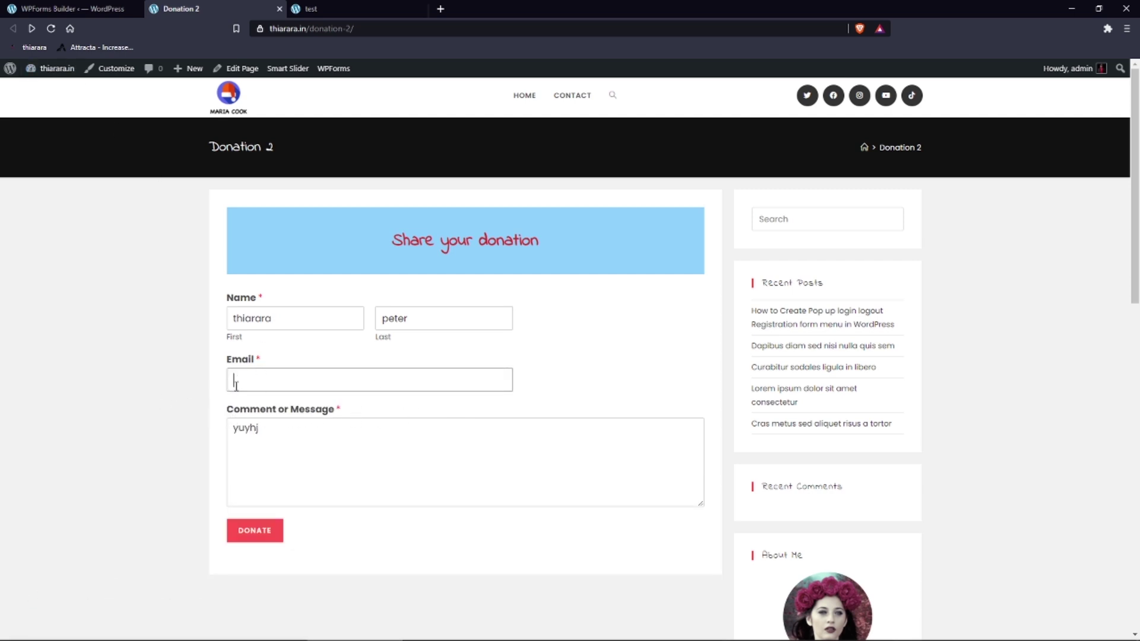
pyautogui.moveTo(279, 427); pyautogui.dragTo(224, 432)
pyautogui.press('BackSpace')
pyautogui.click(274, 376)
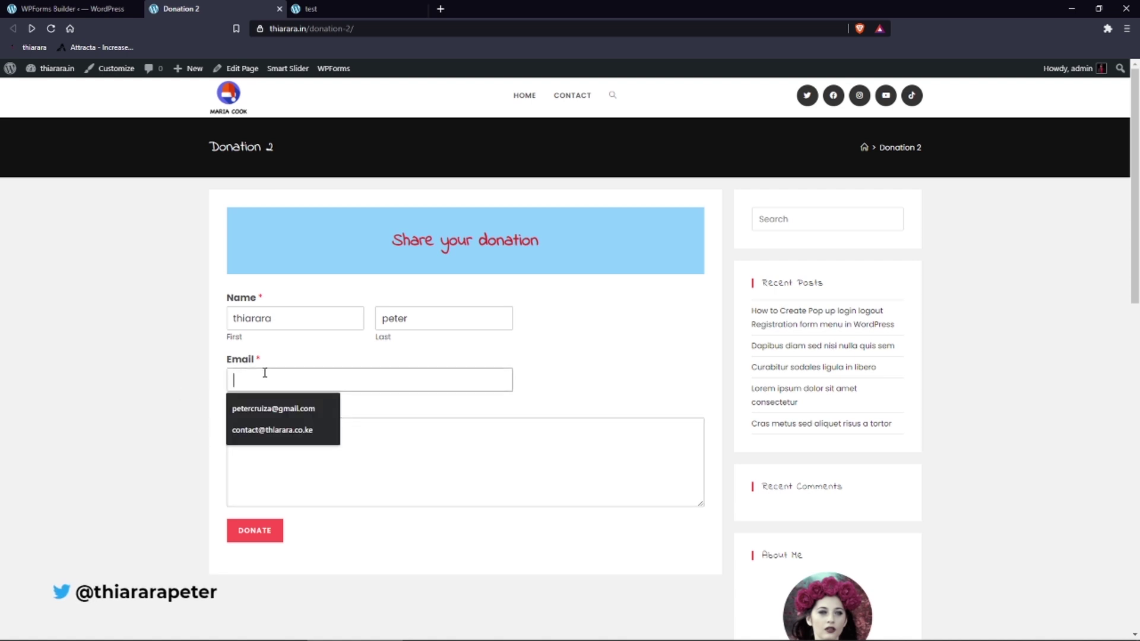
# - Return to the Donation Form 10 builder and enable conditional logic for the Comment or Message field
pyautogui.click(86, 11)
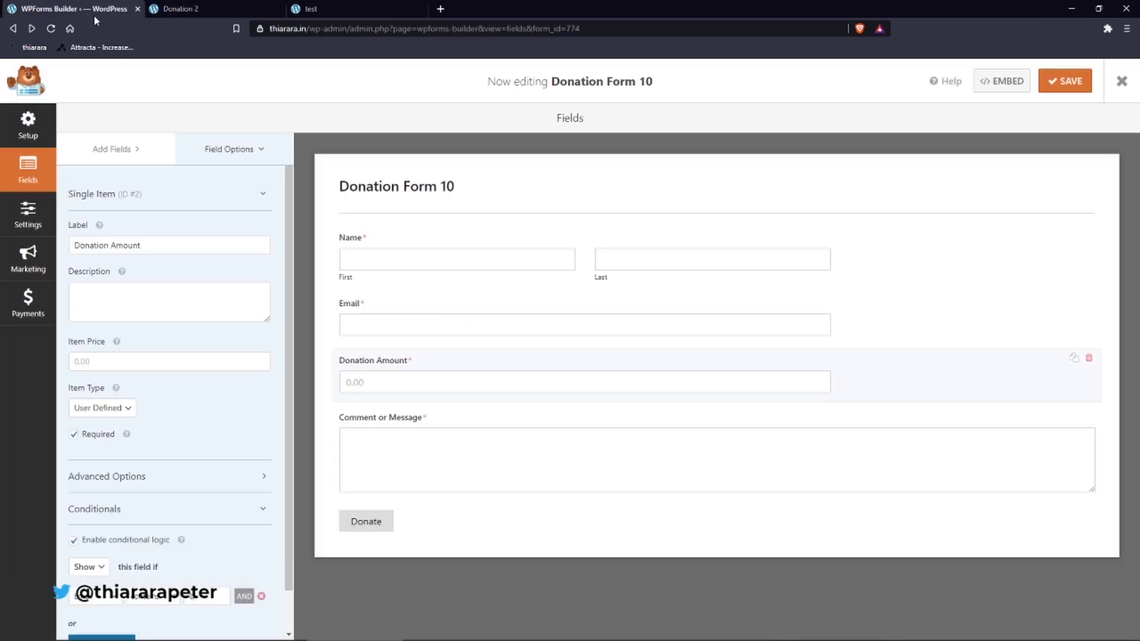
pyautogui.click(442, 444)
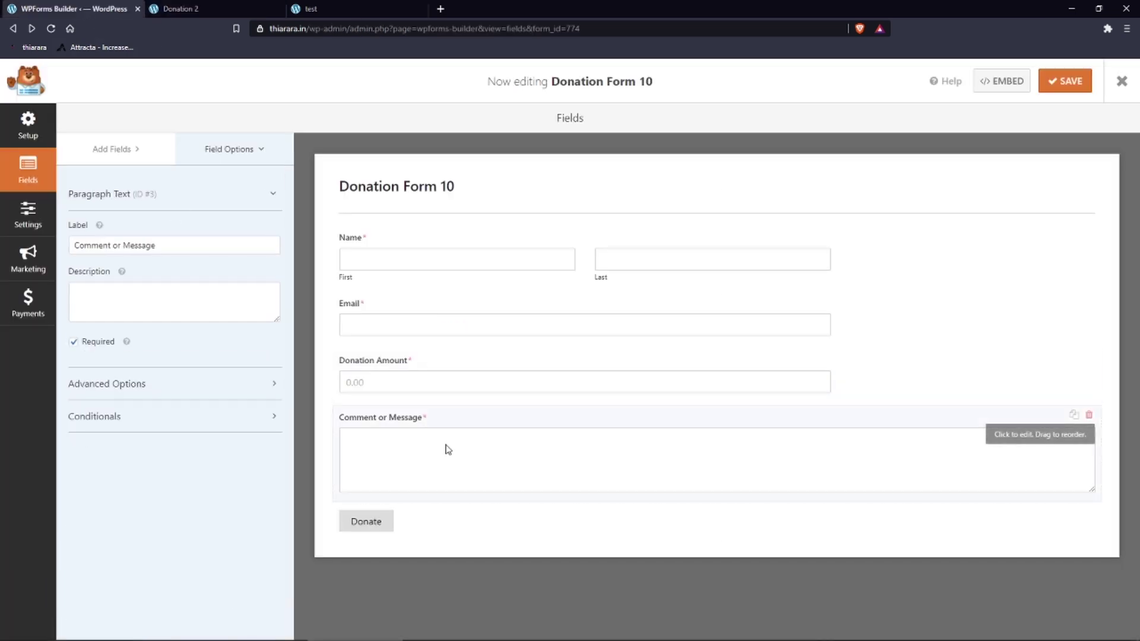
pyautogui.click(155, 418)
pyautogui.click(74, 448)
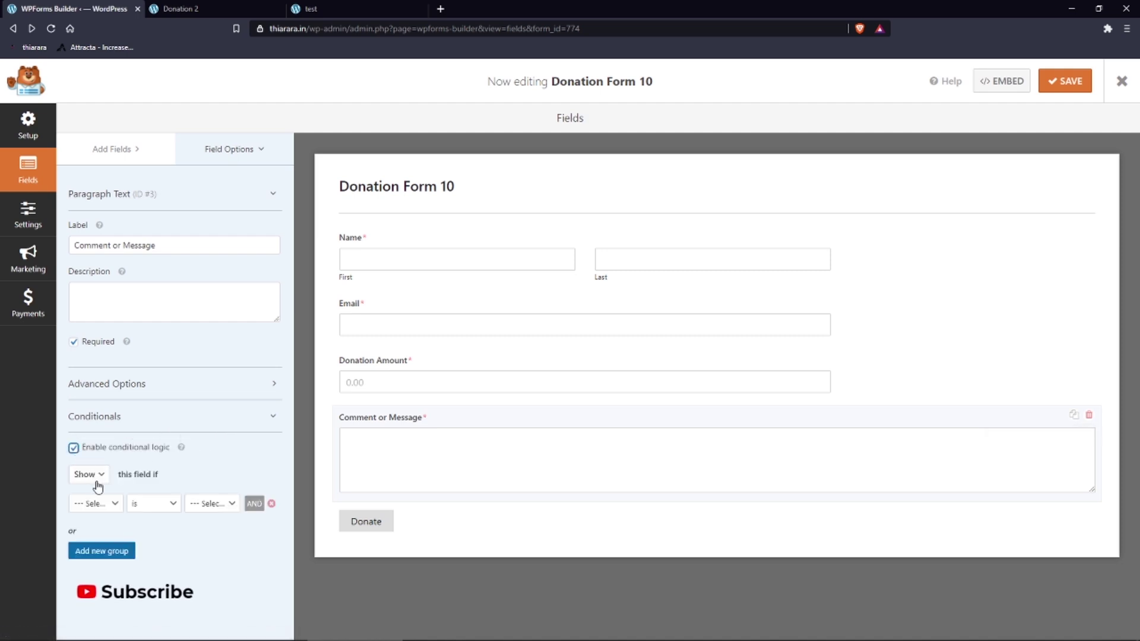
pyautogui.click(89, 487)
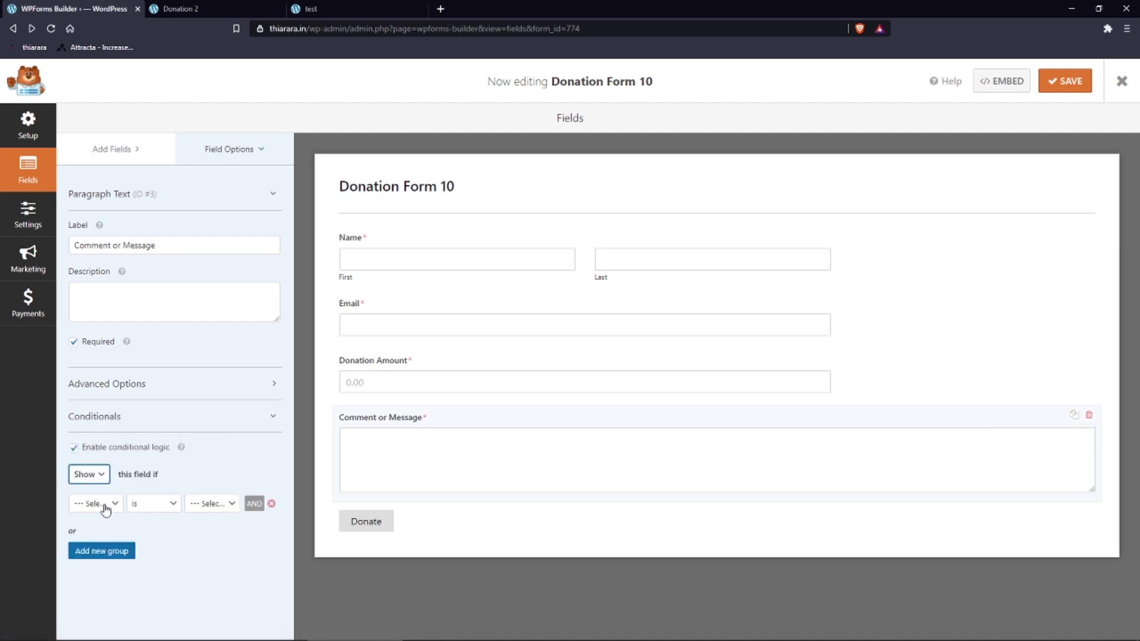
# - Make the Comment or Message field show if Email contains "@" and save the form
pyautogui.click(102, 503)
pyautogui.click(90, 529)
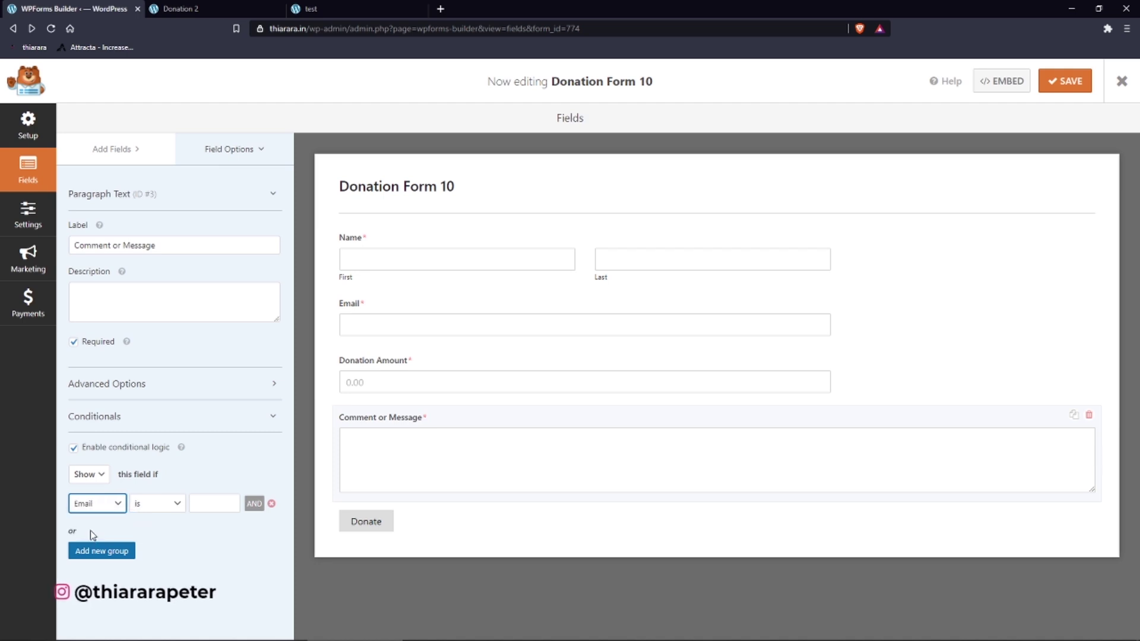
pyautogui.click(153, 506)
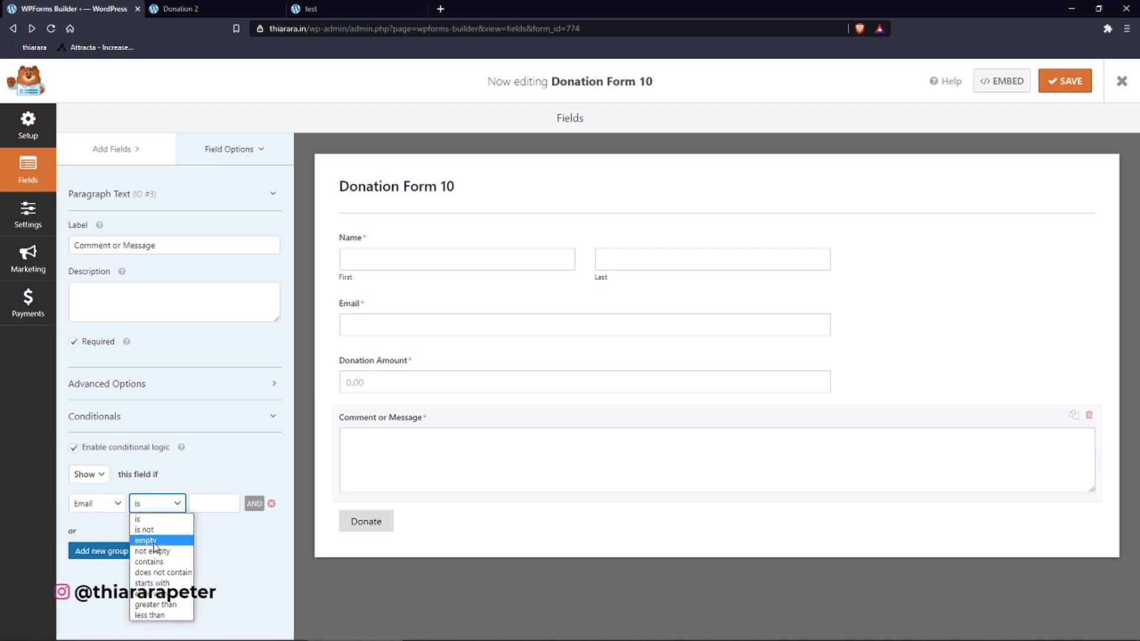
pyautogui.click(155, 561)
pyautogui.click(206, 502)
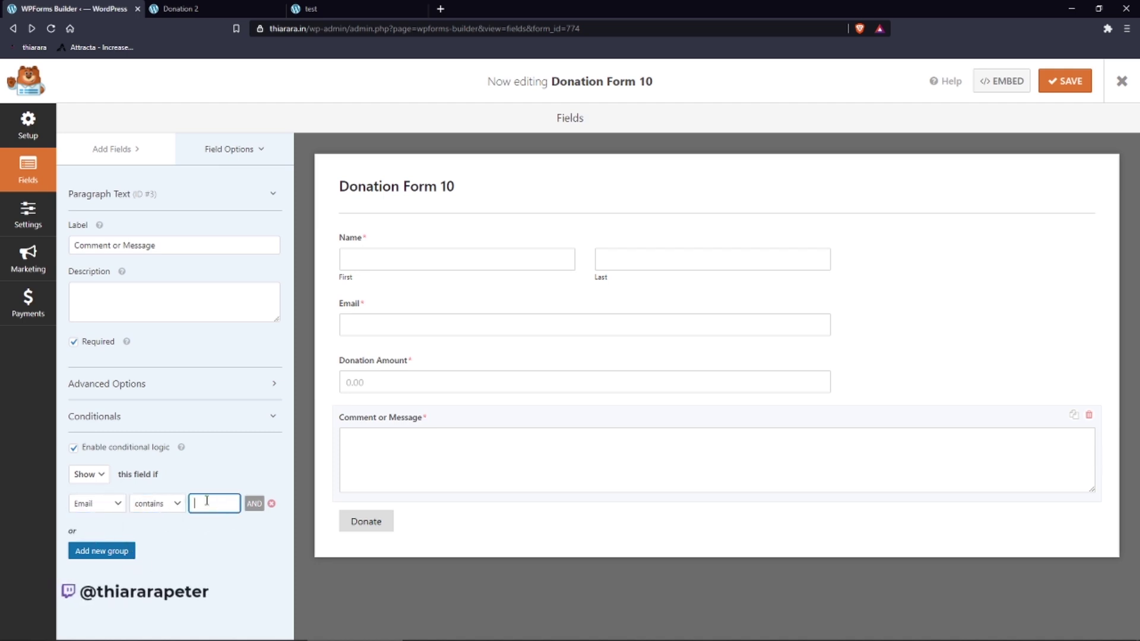
pyautogui.write('@')
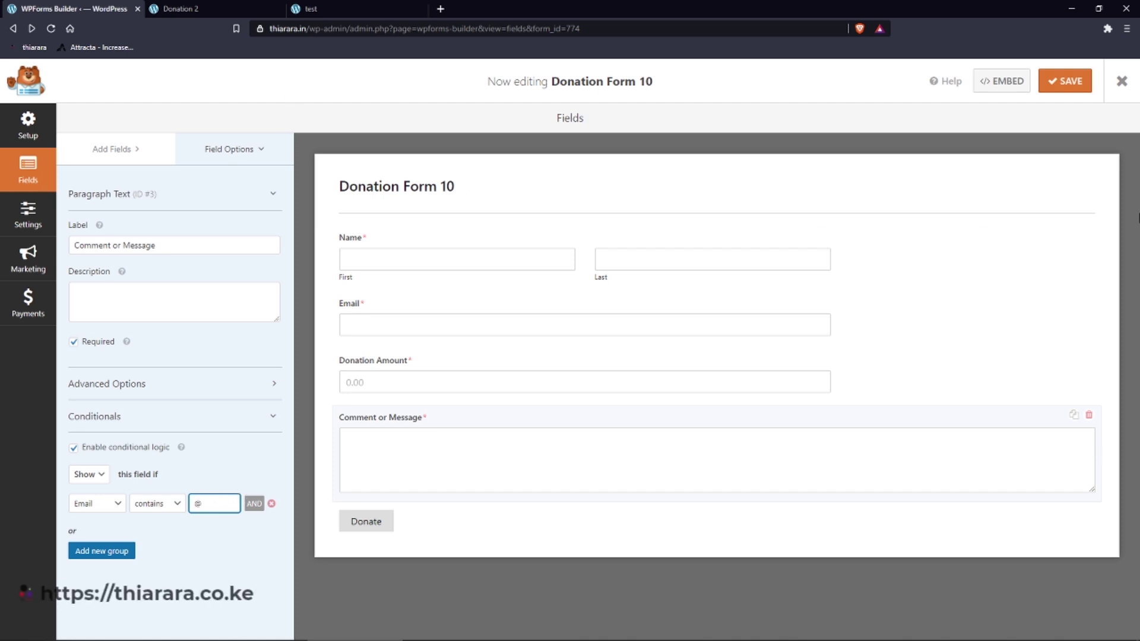
pyautogui.click(1062, 86)
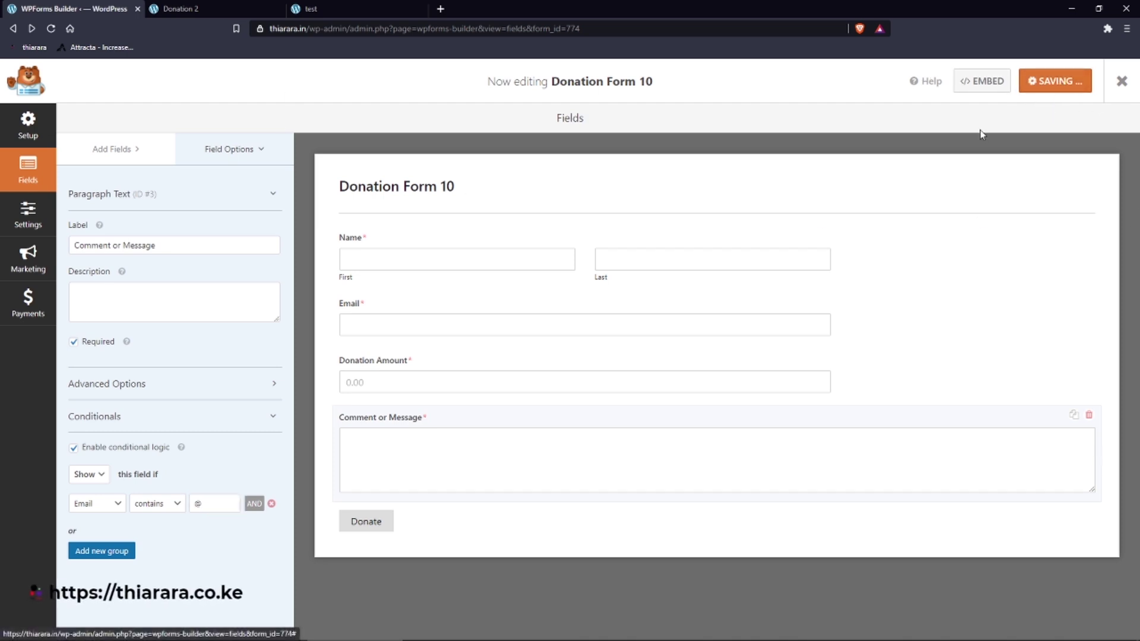
# - Reload the Donation 2 page and fill in the donor's first name, last name and email to test the conditional fields
pyautogui.click(252, 6)
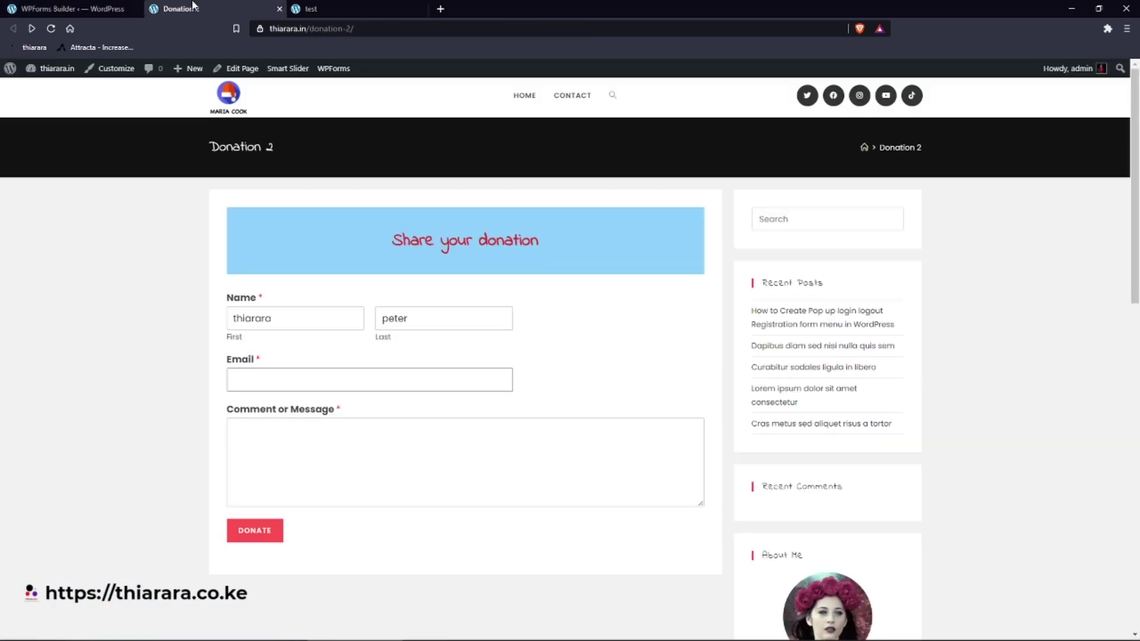
pyautogui.click(51, 29)
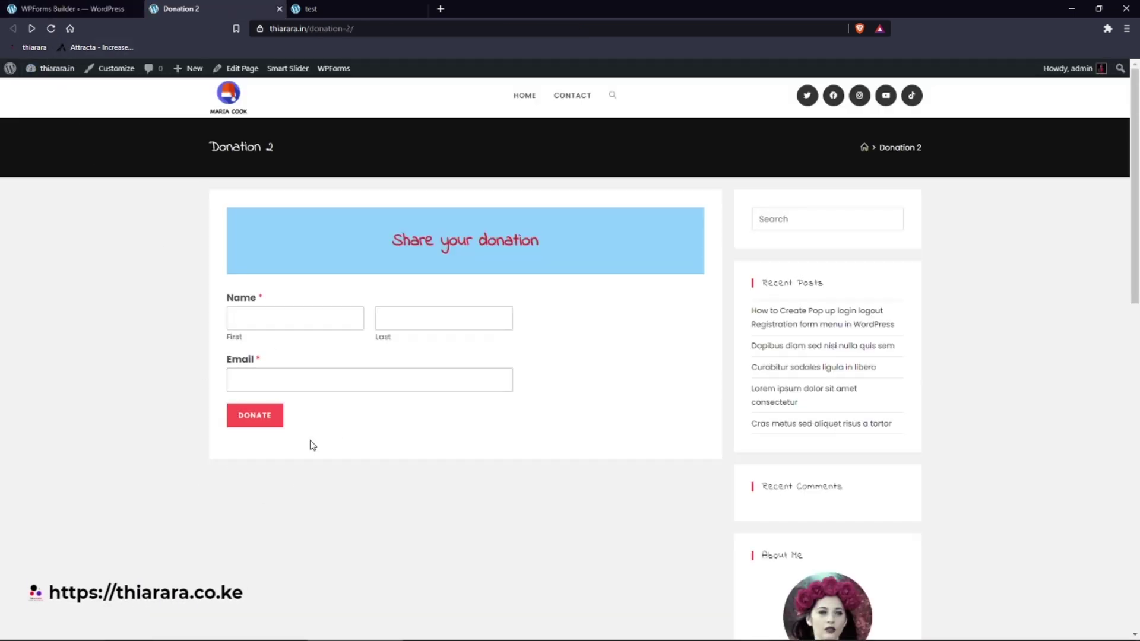
pyautogui.click(291, 323)
pyautogui.click(282, 340)
pyautogui.click(404, 321)
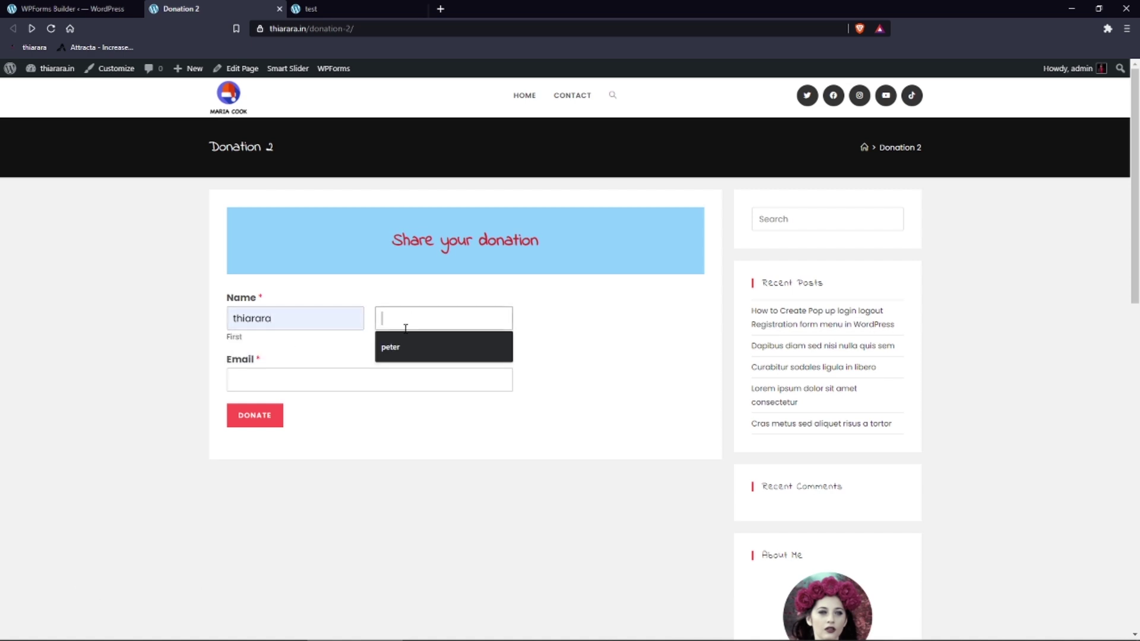
pyautogui.click(404, 343)
pyautogui.click(323, 383)
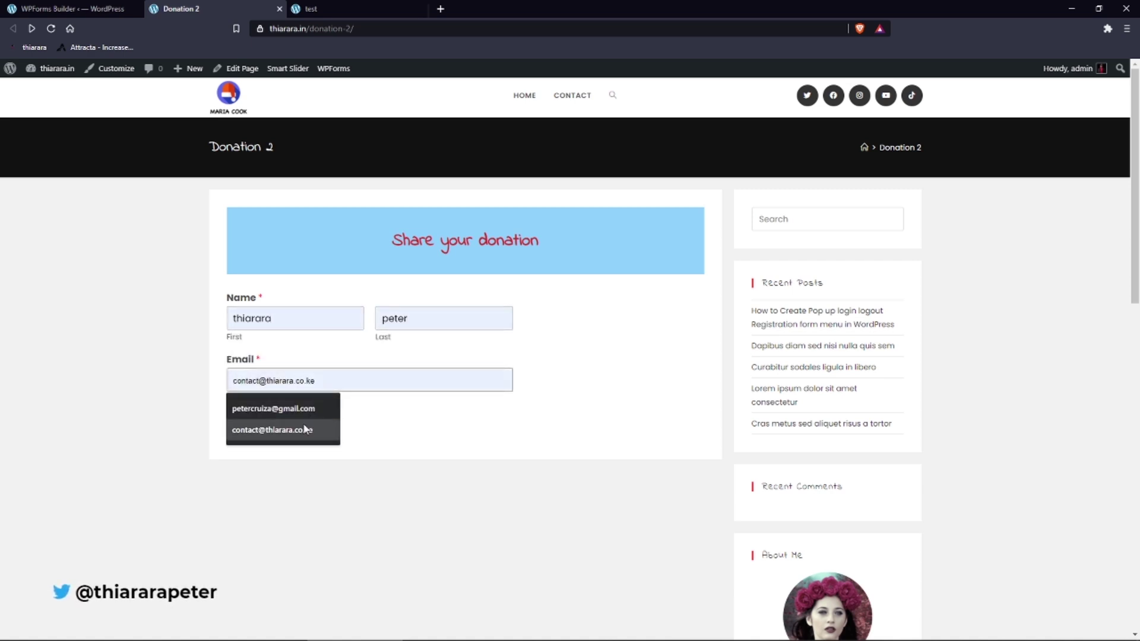
pyautogui.click(308, 426)
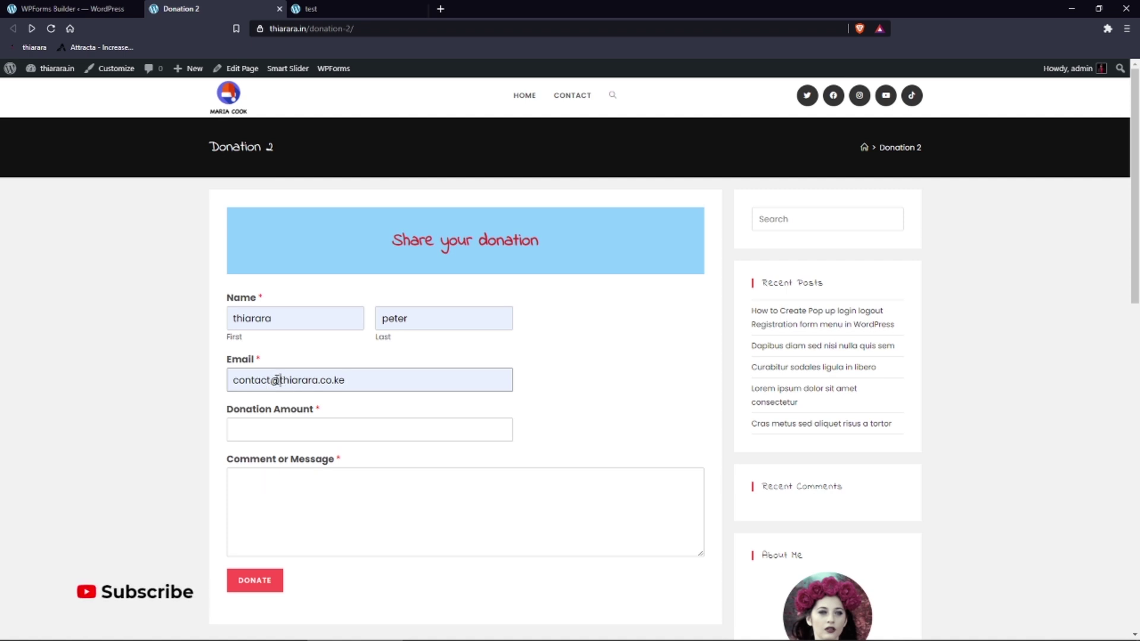
# - Remove and restore the "@" in the test email to examine the conditional fields, checking the rule in the form builder
pyautogui.press('BackSpace')
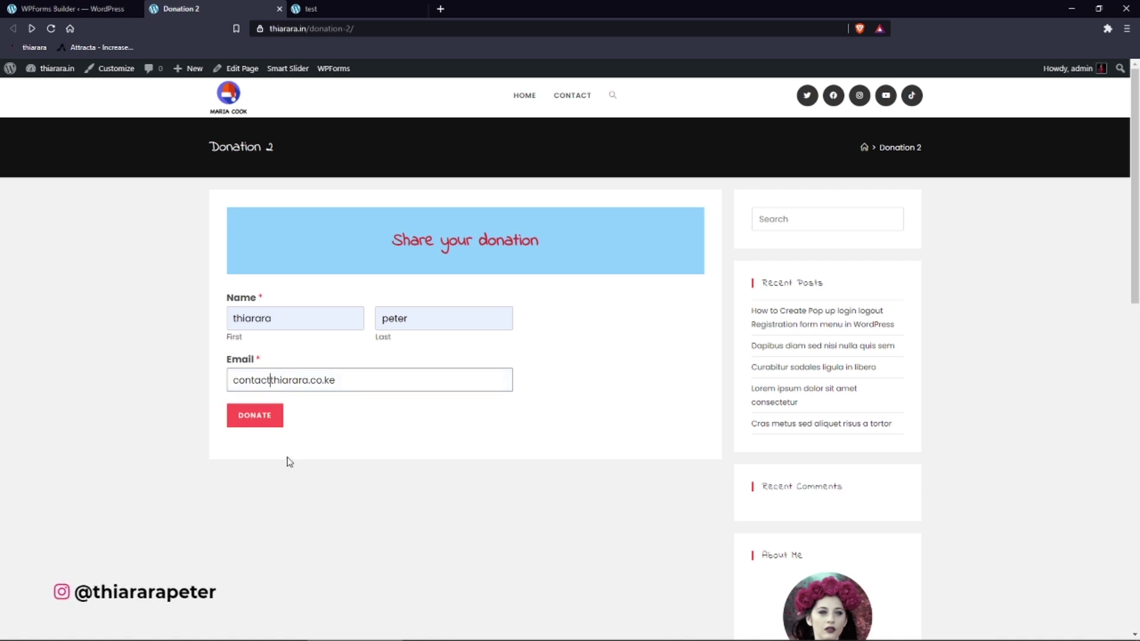
pyautogui.write('@')
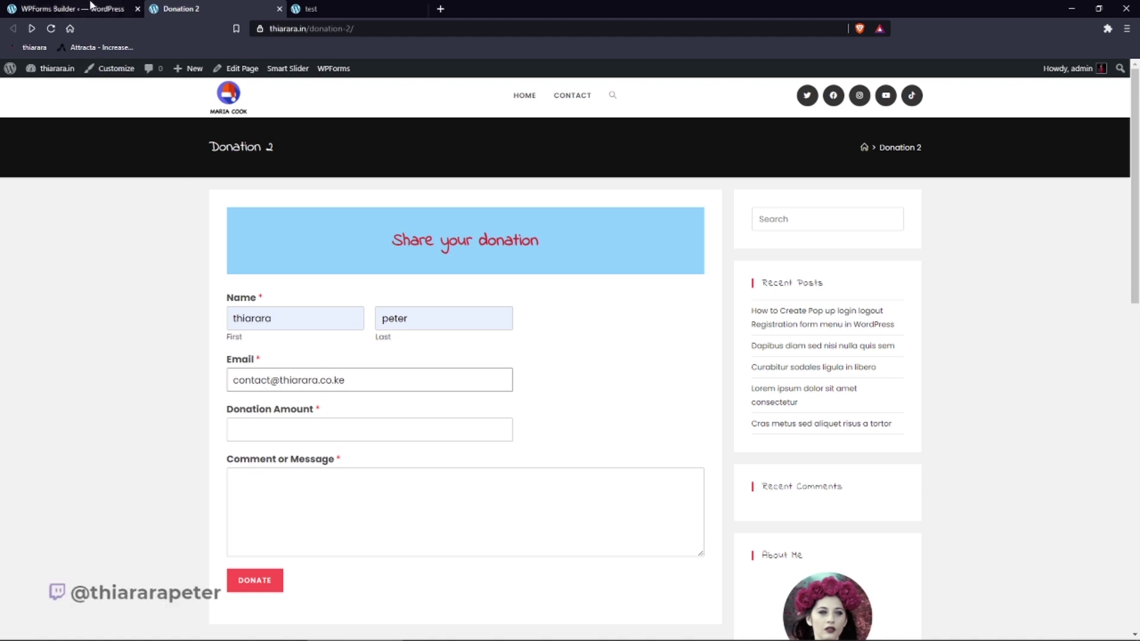
pyautogui.hotkey('ctrl', 'shift', 'Tab')
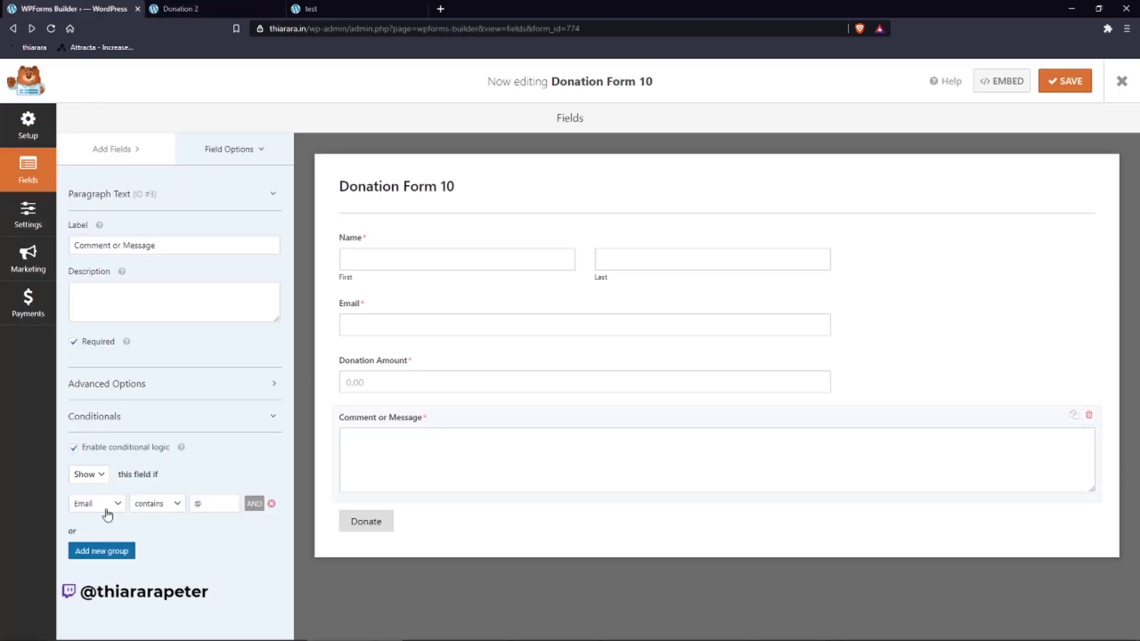
pyautogui.click(184, 9)
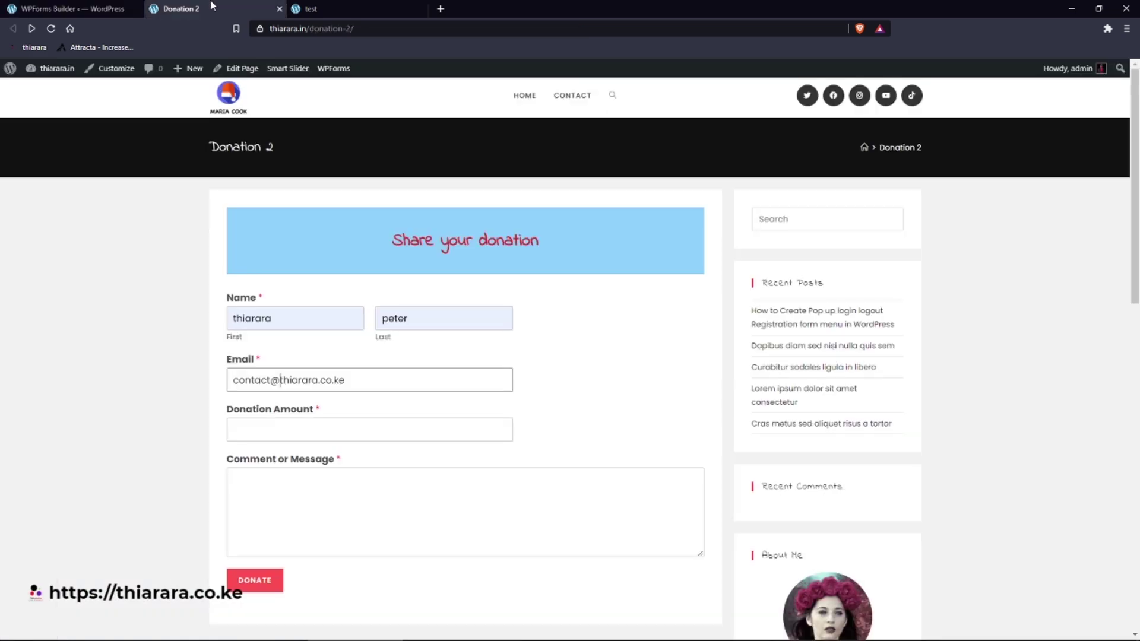
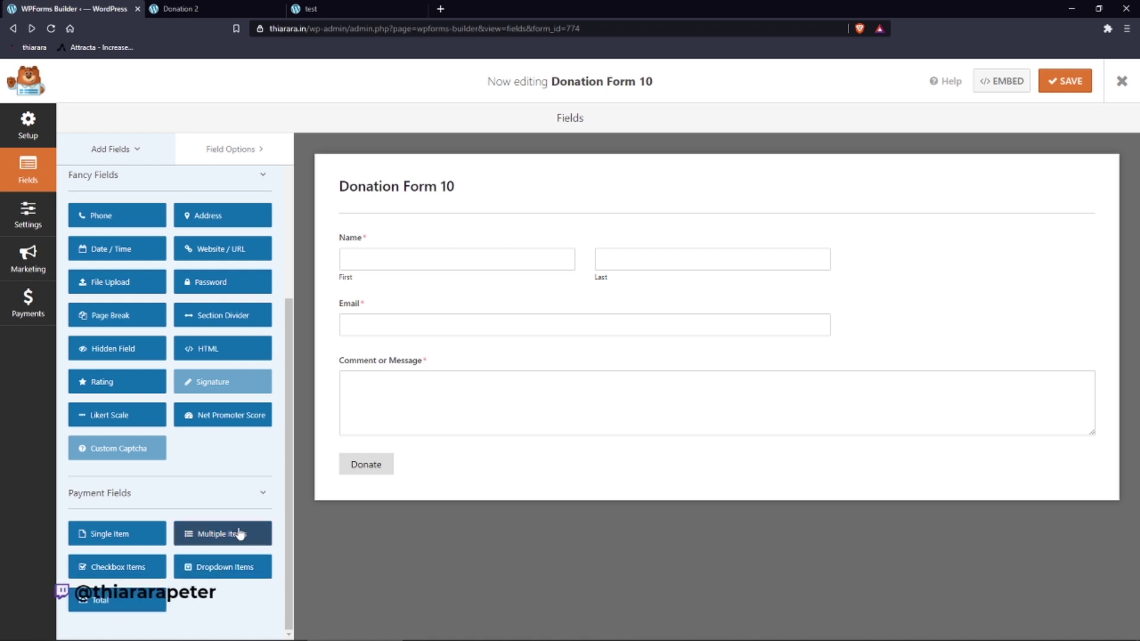
# - Add a Multiple Items payment field between Email and Comment or Message, and label it "Select one to donate"
pyautogui.moveTo(236, 540); pyautogui.dragTo(433, 358)
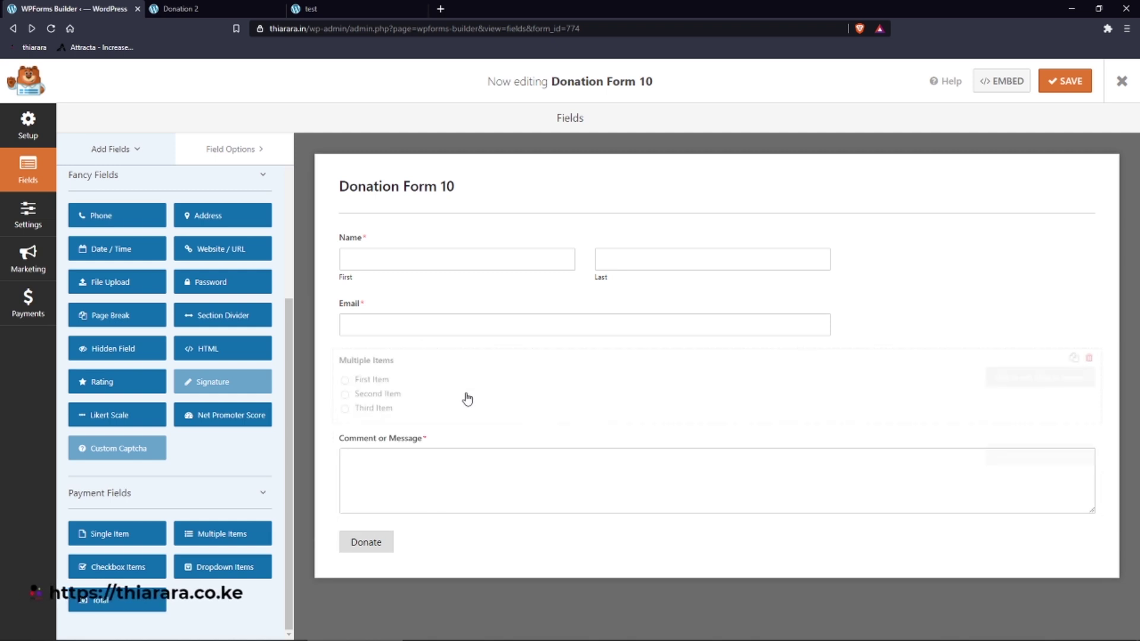
pyautogui.click(389, 375)
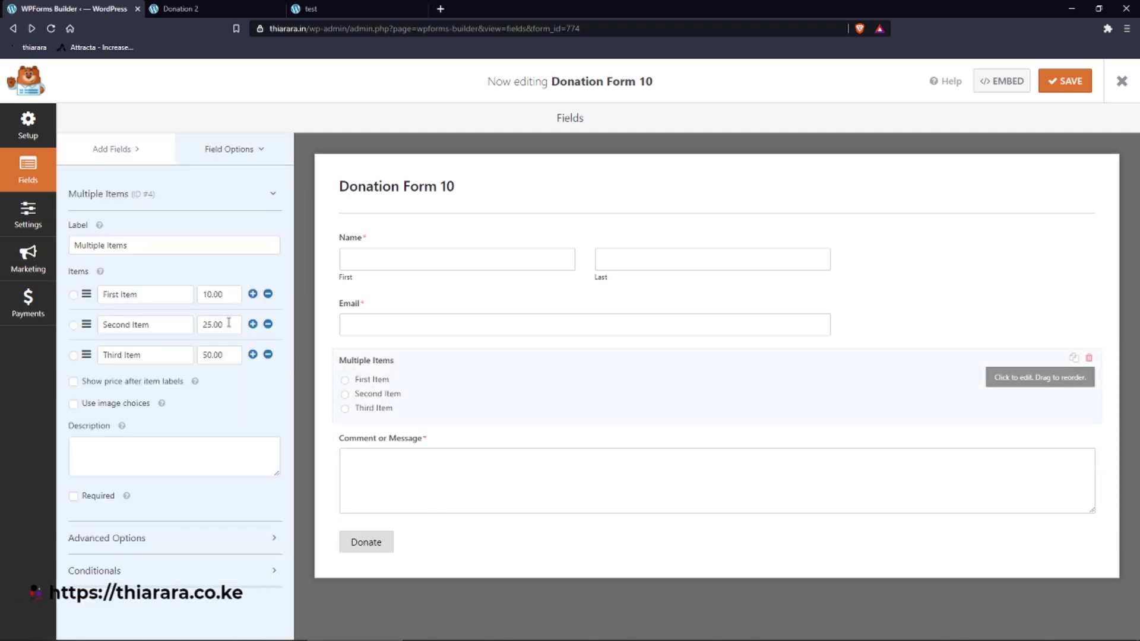
pyautogui.moveTo(148, 245); pyautogui.dragTo(63, 248)
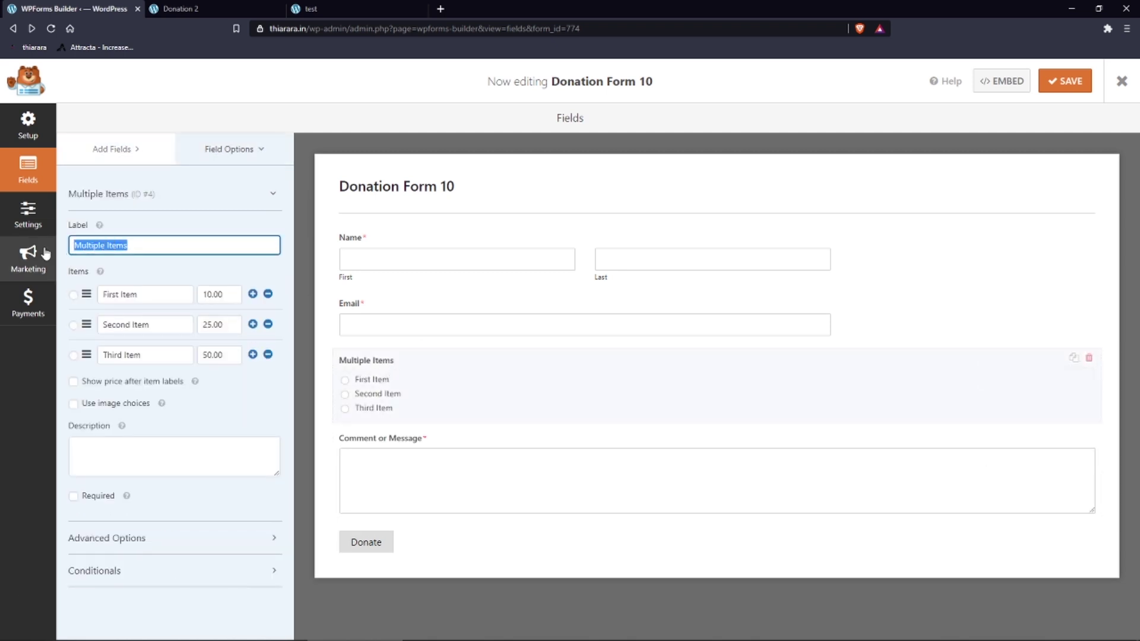
pyautogui.write('Select one to donate')
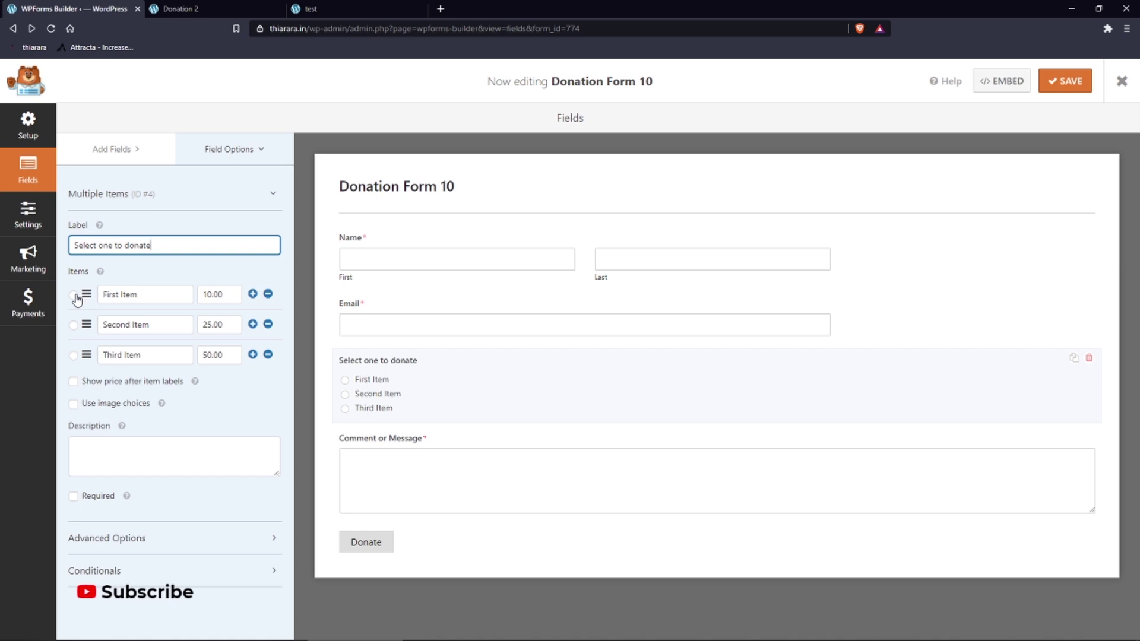
# - Try showing the price after the item labels in the "Select one to donate" field
pyautogui.moveTo(139, 294); pyautogui.dragTo(74, 304)
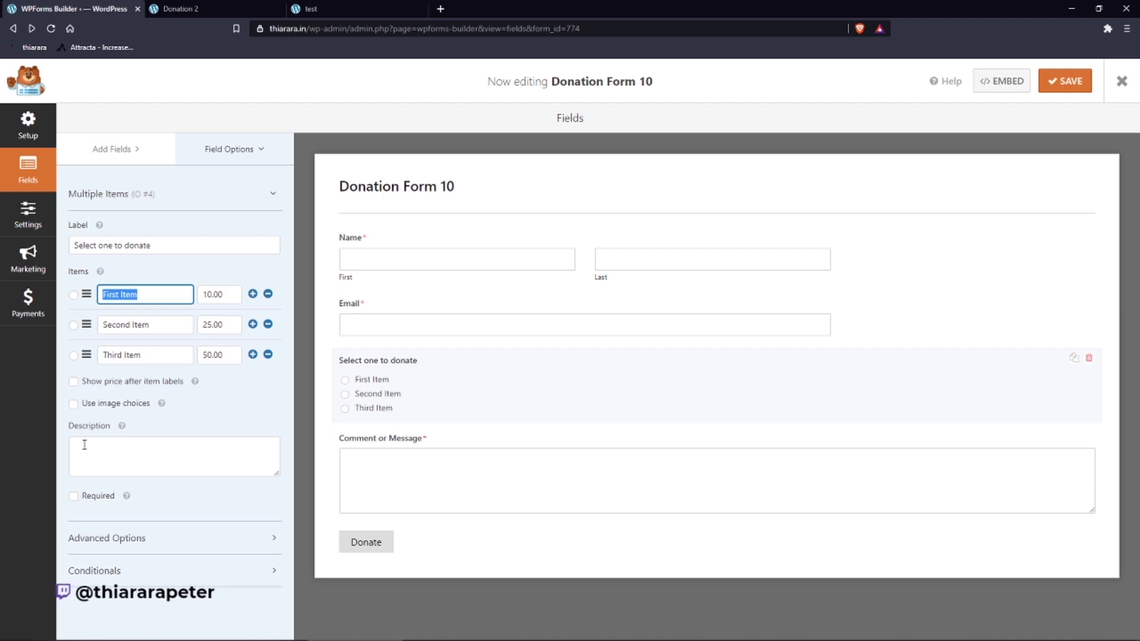
pyautogui.click(75, 383)
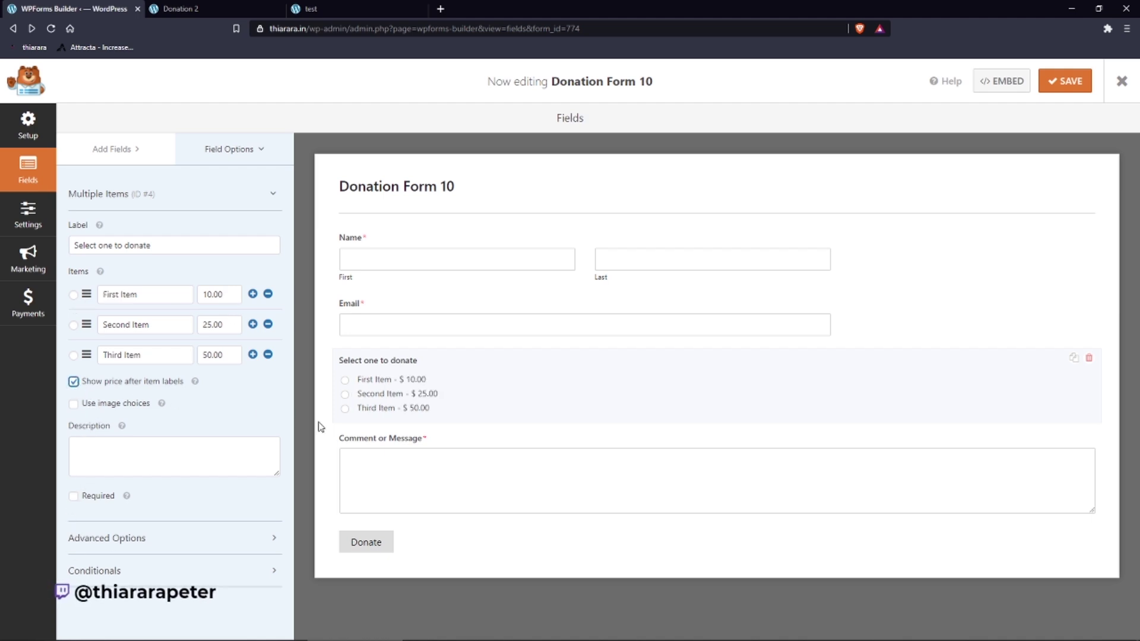
pyautogui.click(74, 383)
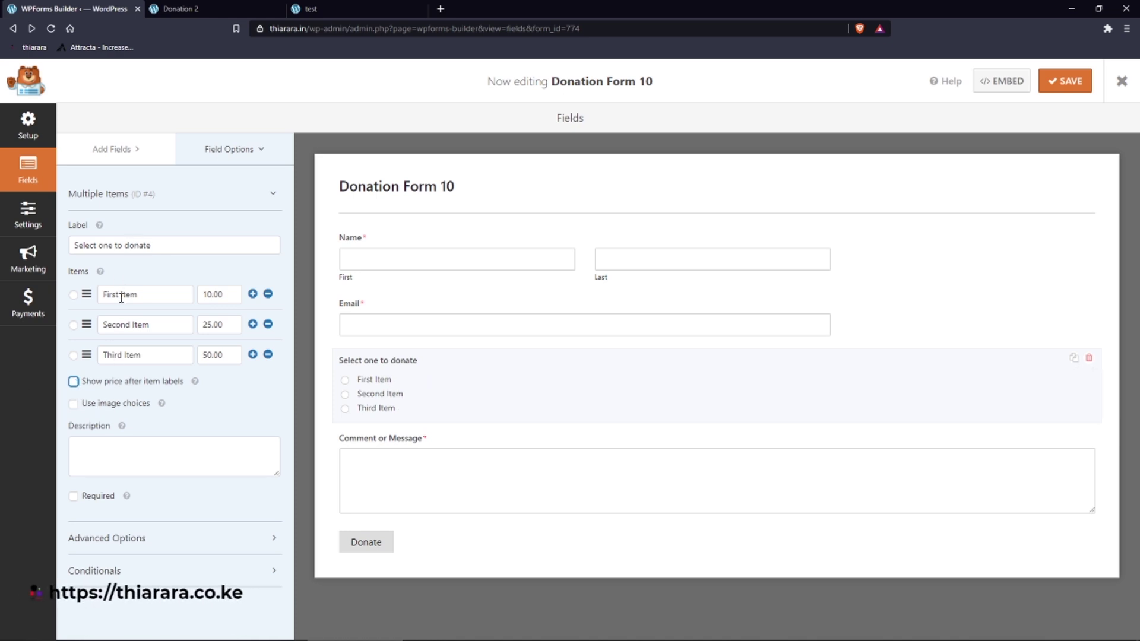
# - Label the first item of the "Select one to donate" field "20$" and set its price to 20.00
pyautogui.moveTo(140, 294); pyautogui.dragTo(92, 296)
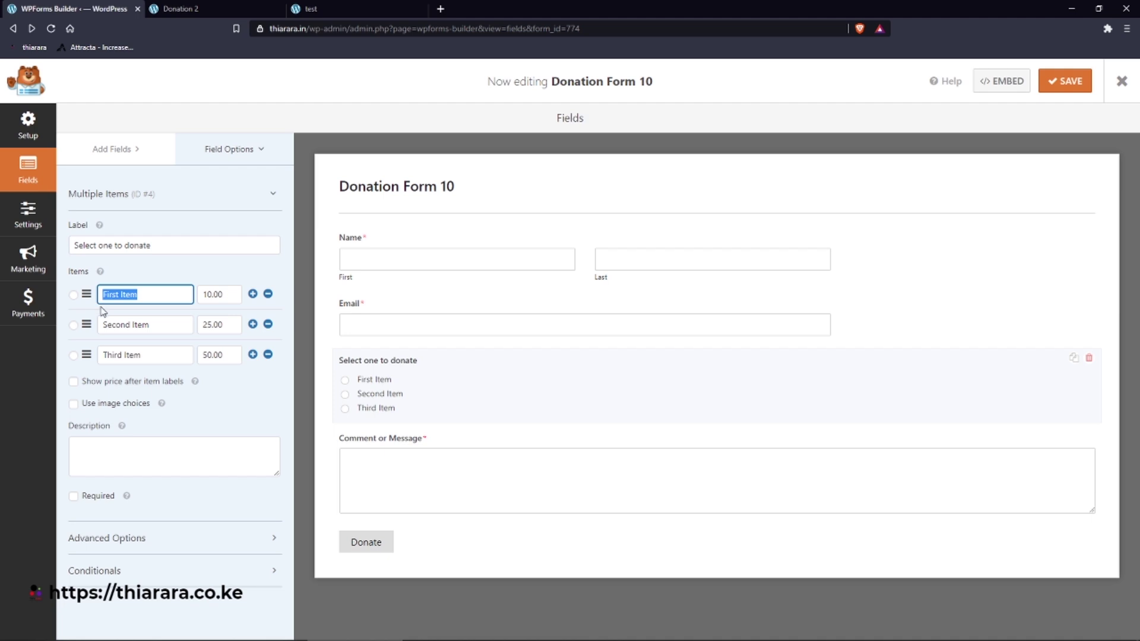
pyautogui.write('20')
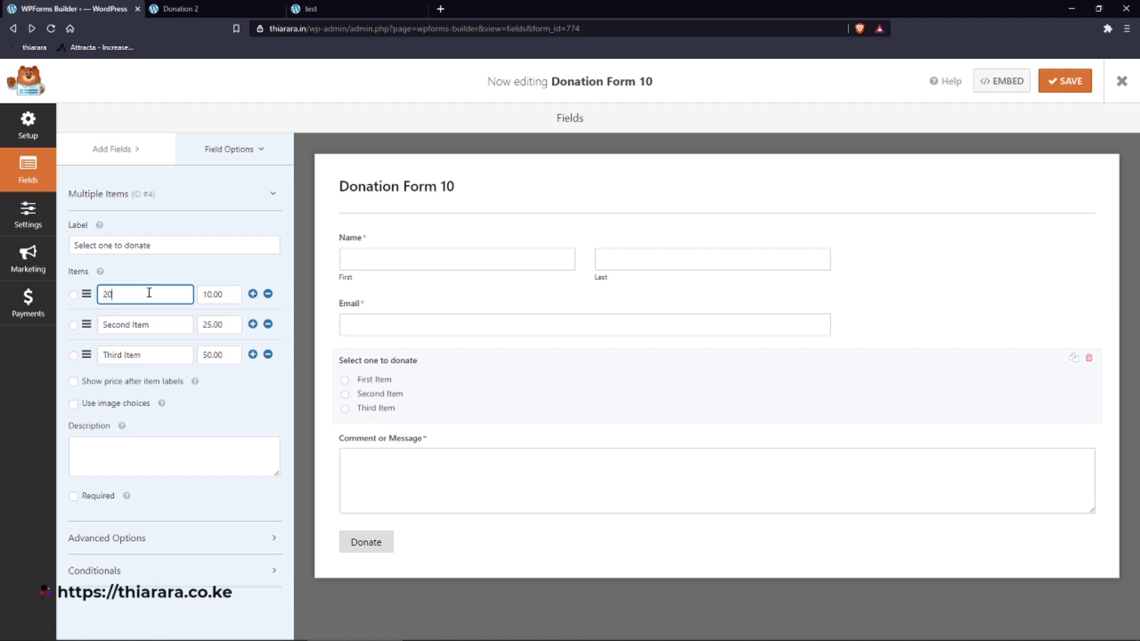
pyautogui.click(207, 294)
pyautogui.press('BackSpace')
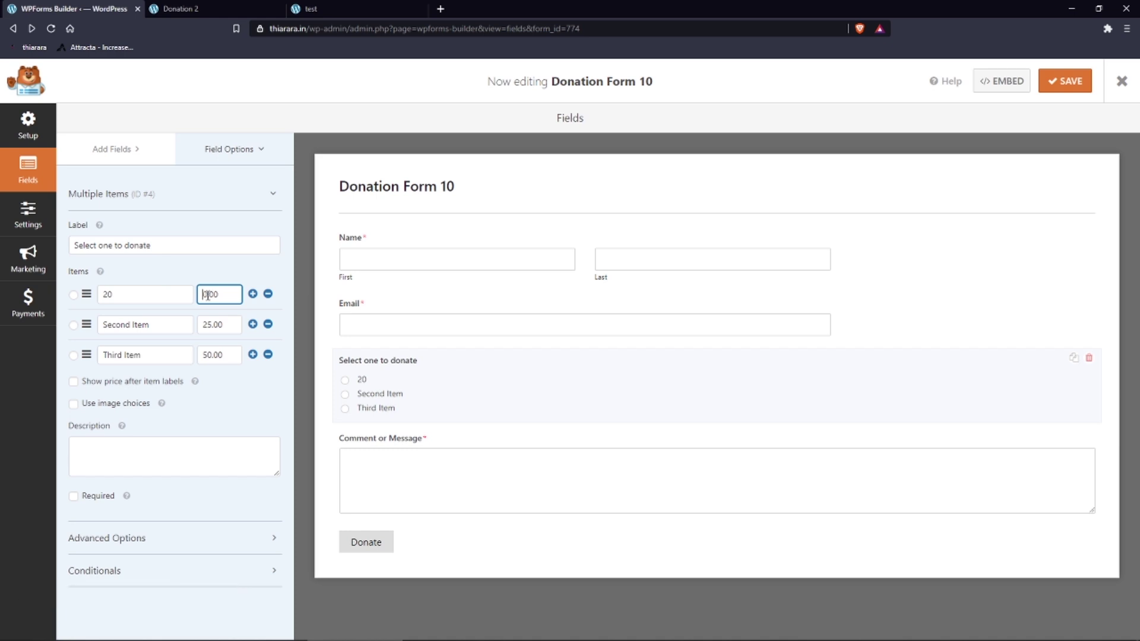
pyautogui.write('2')
pyautogui.click(117, 296)
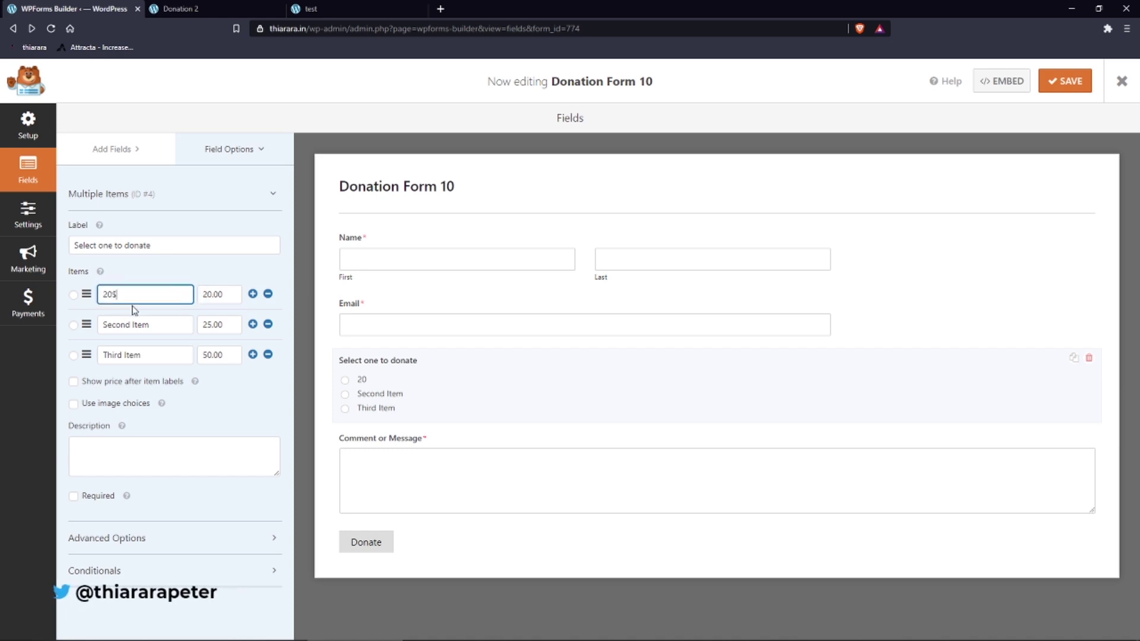
# - Label the second donation item "100$" and set its price to 100.00
pyautogui.moveTo(153, 324); pyautogui.dragTo(104, 340)
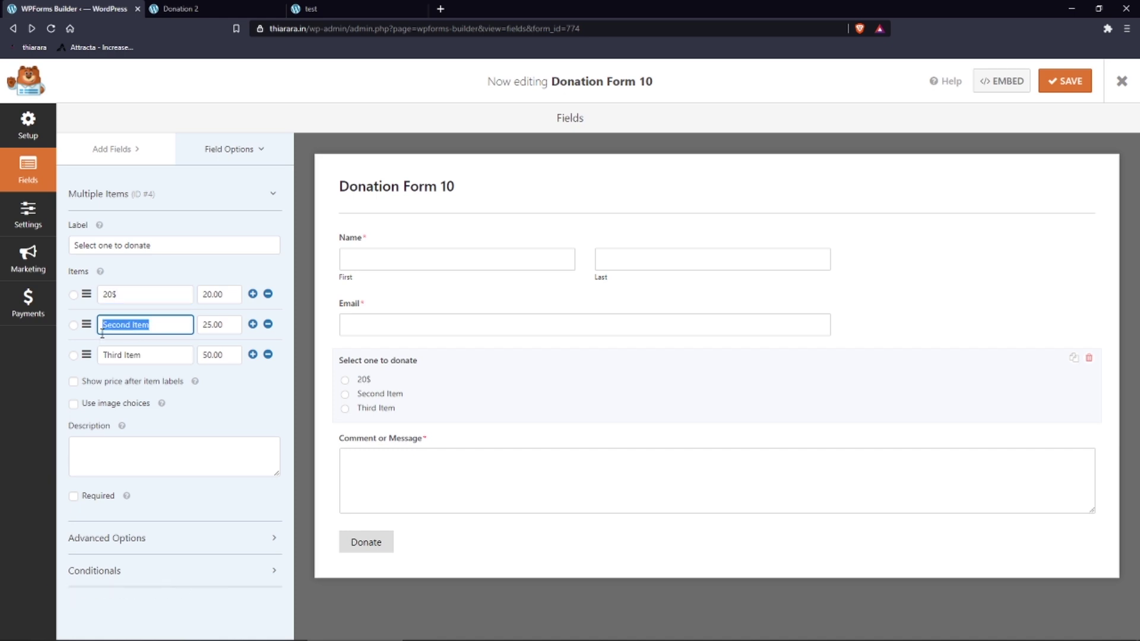
pyautogui.write('1')
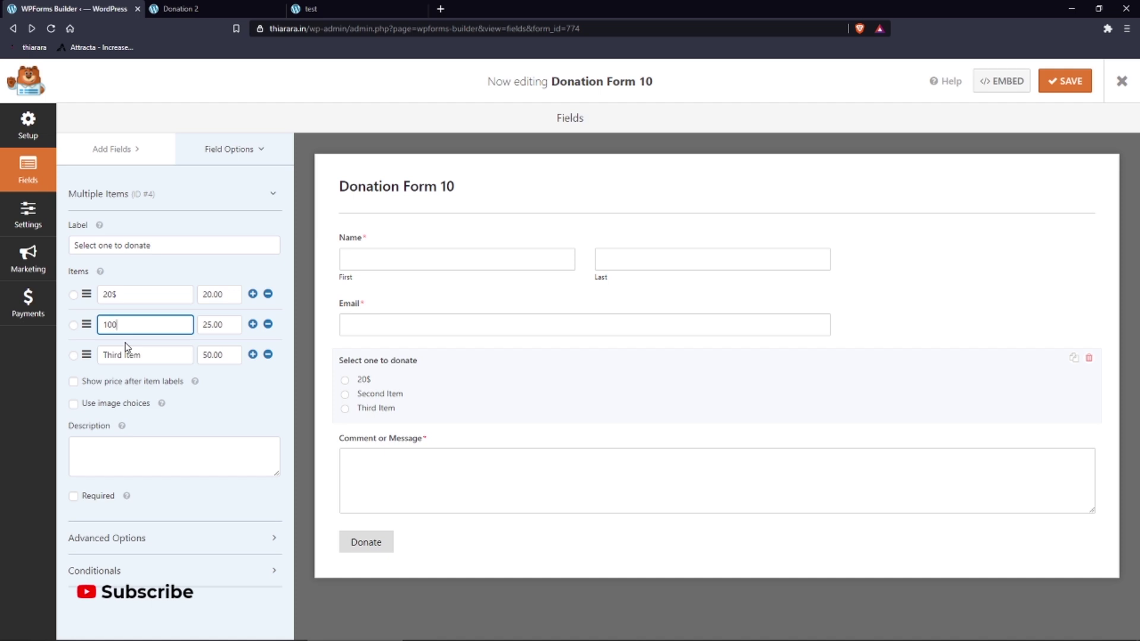
pyautogui.write('00$')
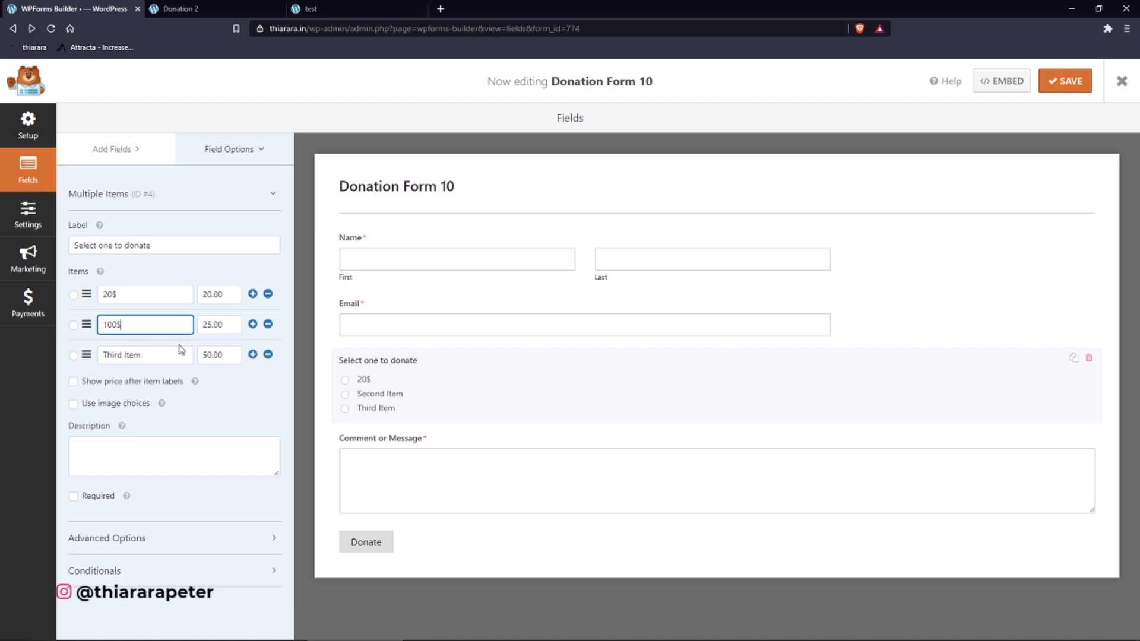
pyautogui.click(209, 326)
pyautogui.moveTo(209, 325); pyautogui.dragTo(203, 325)
pyautogui.write('100')
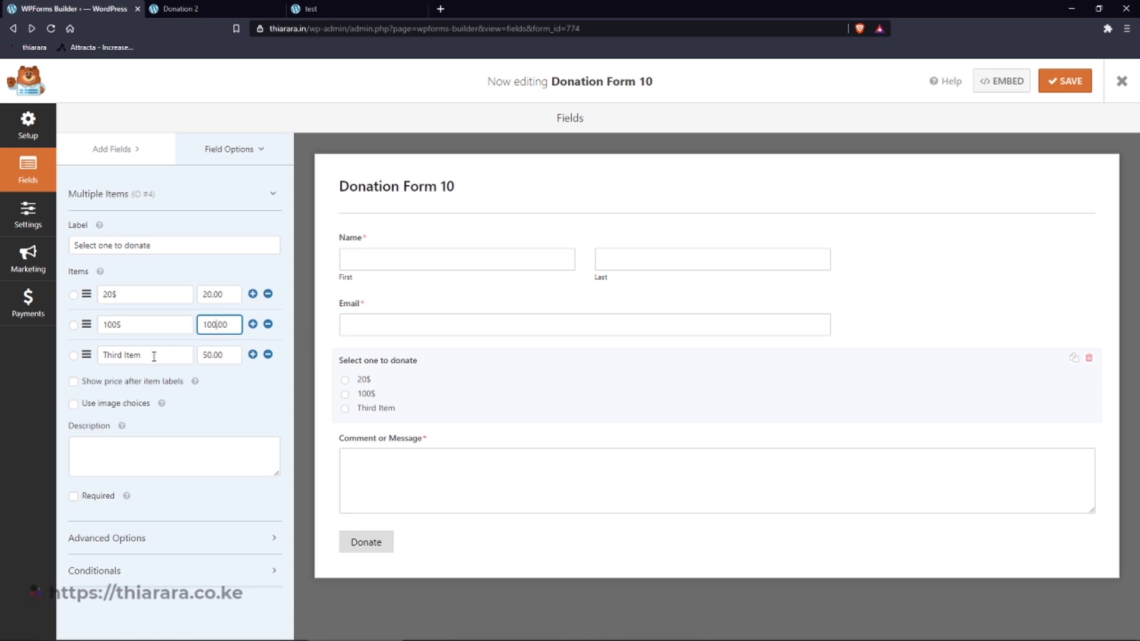
# - Label the third donation item "150$" and set its price to 150.00
pyautogui.moveTo(155, 354); pyautogui.dragTo(91, 364)
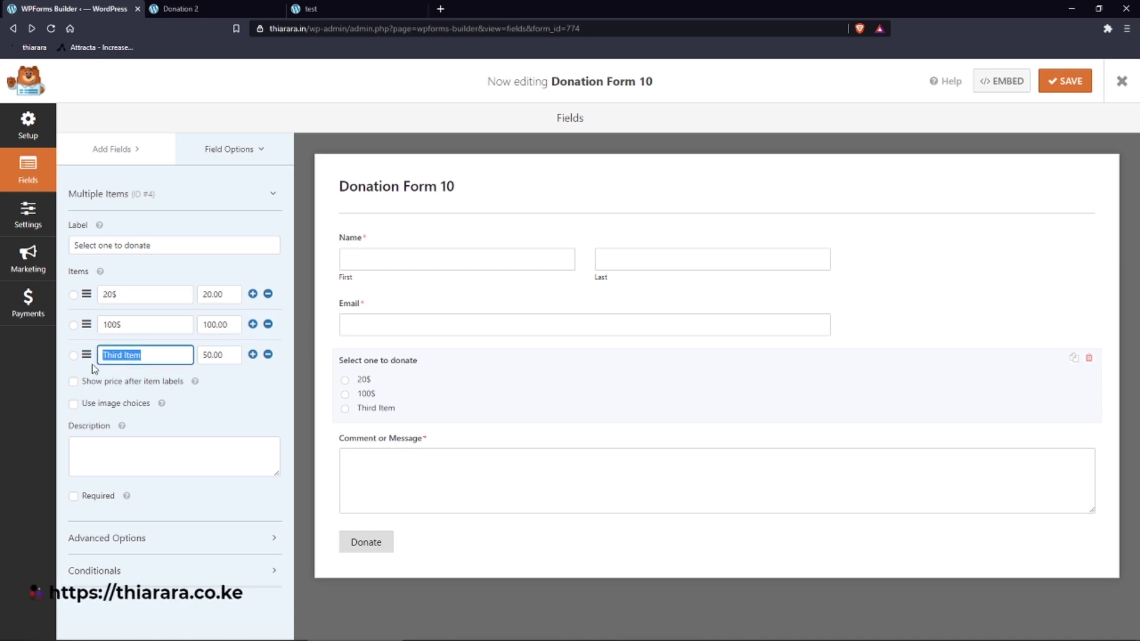
pyautogui.write('150$')
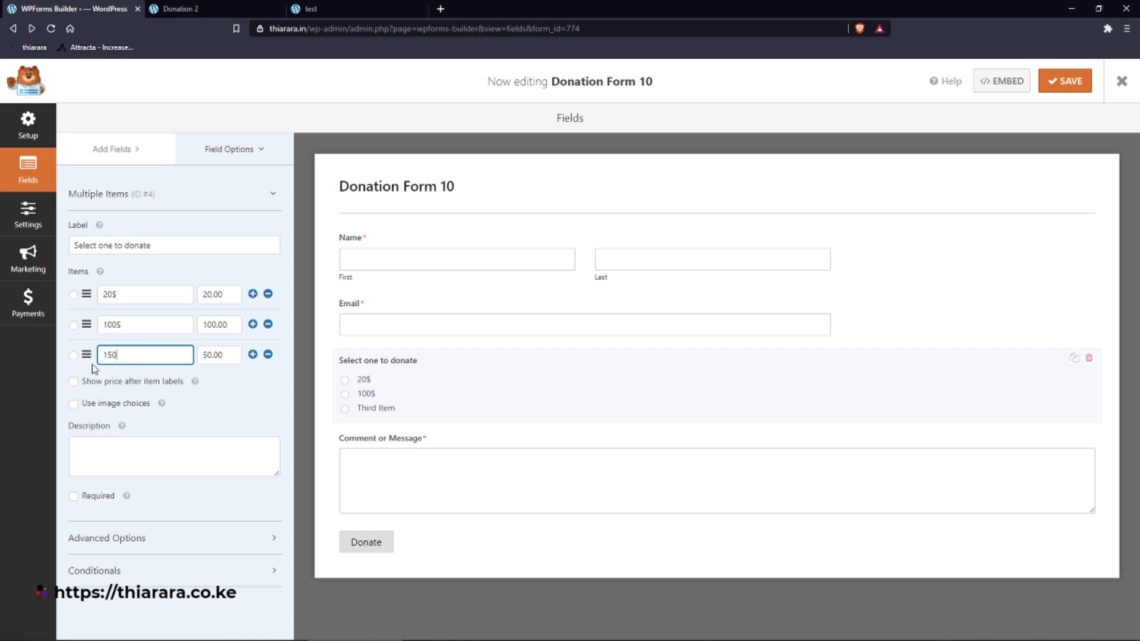
pyautogui.click(204, 355)
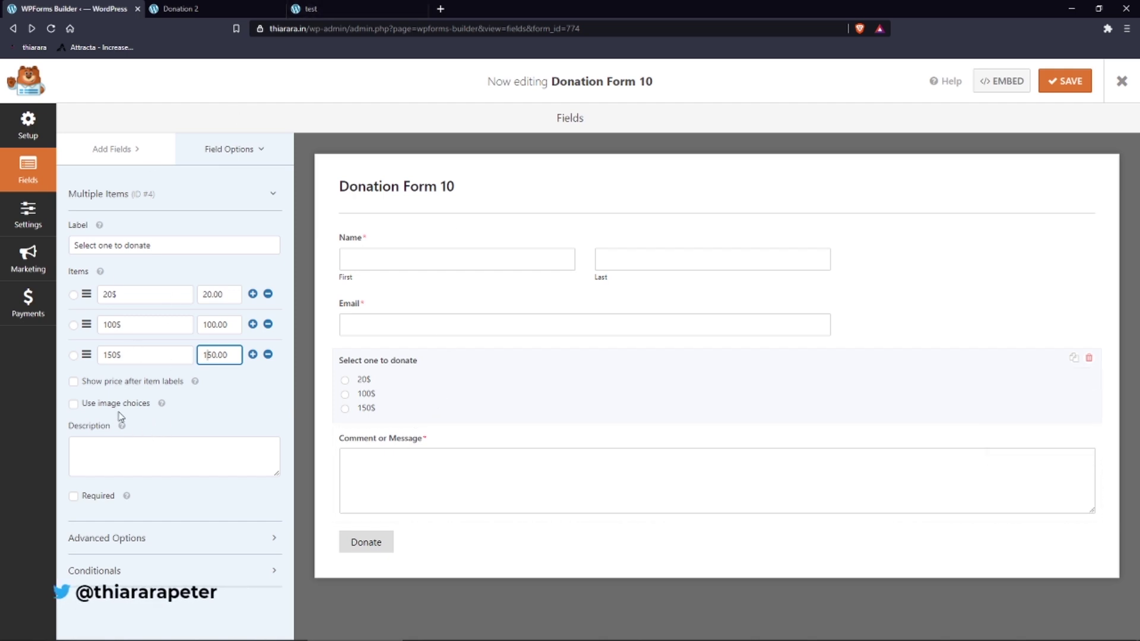
# - Turn on showing the price after the donation item labels, and turn it off again
pyautogui.click(73, 384)
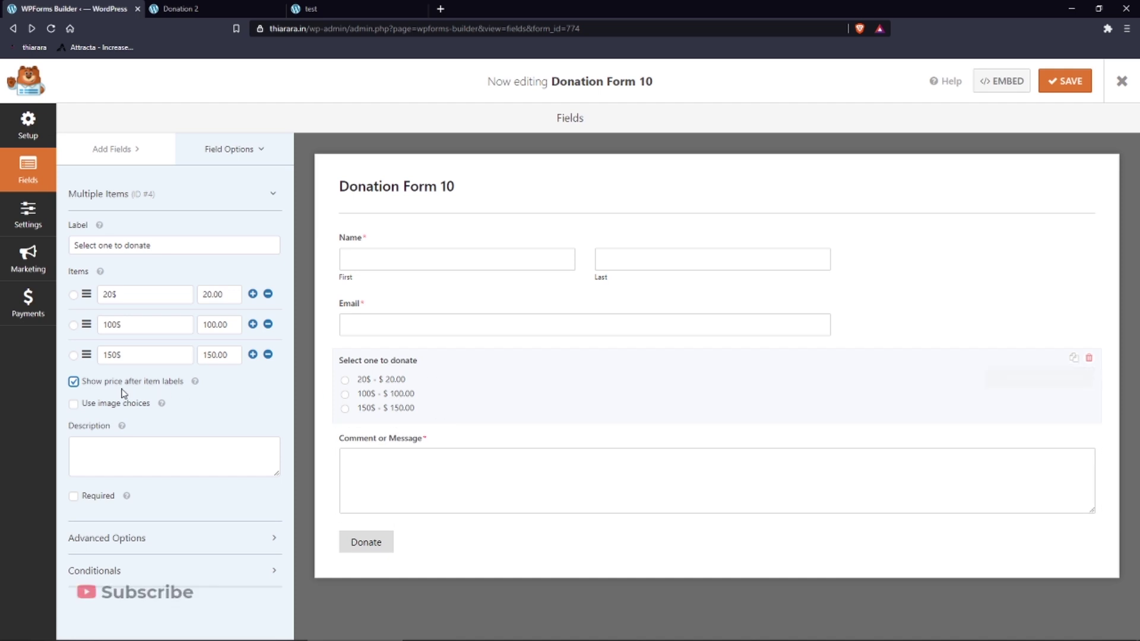
pyautogui.click(74, 382)
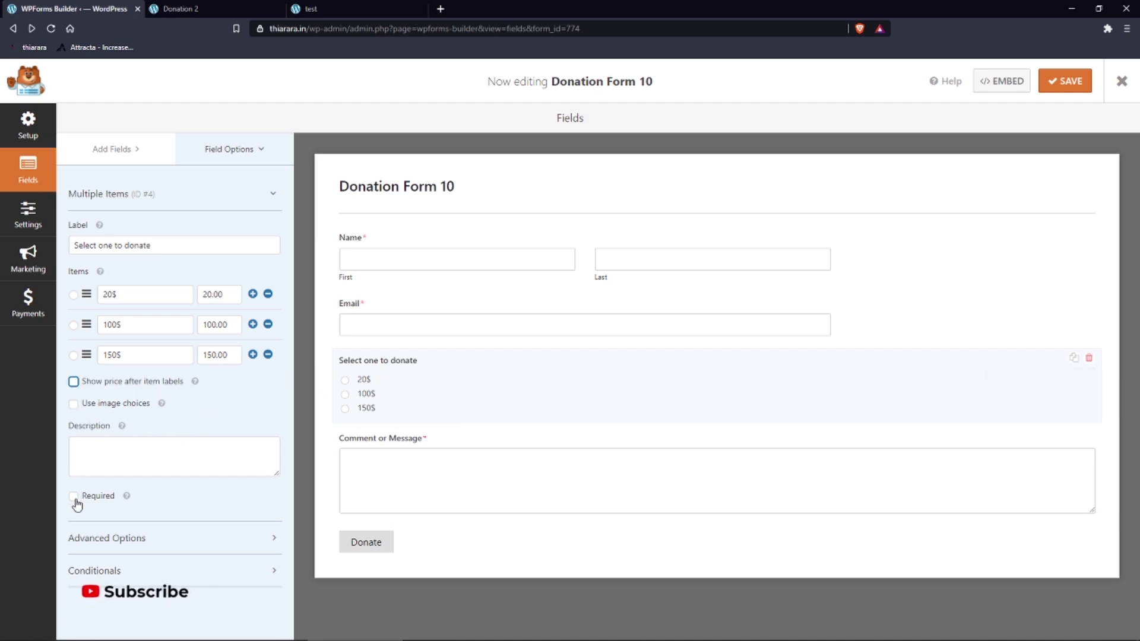
# - Set the choice layout of the "Select one to donate" field to Inline after trying Two Columns and Three Columns, and save the form
pyautogui.click(117, 539)
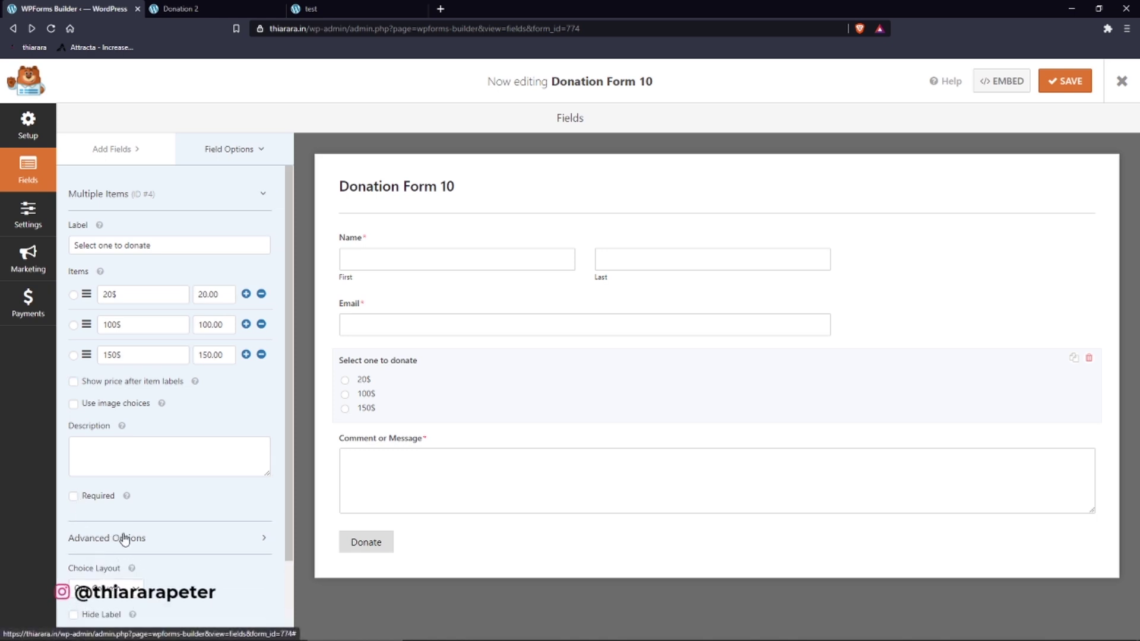
pyautogui.scroll(-2, 132, 522)
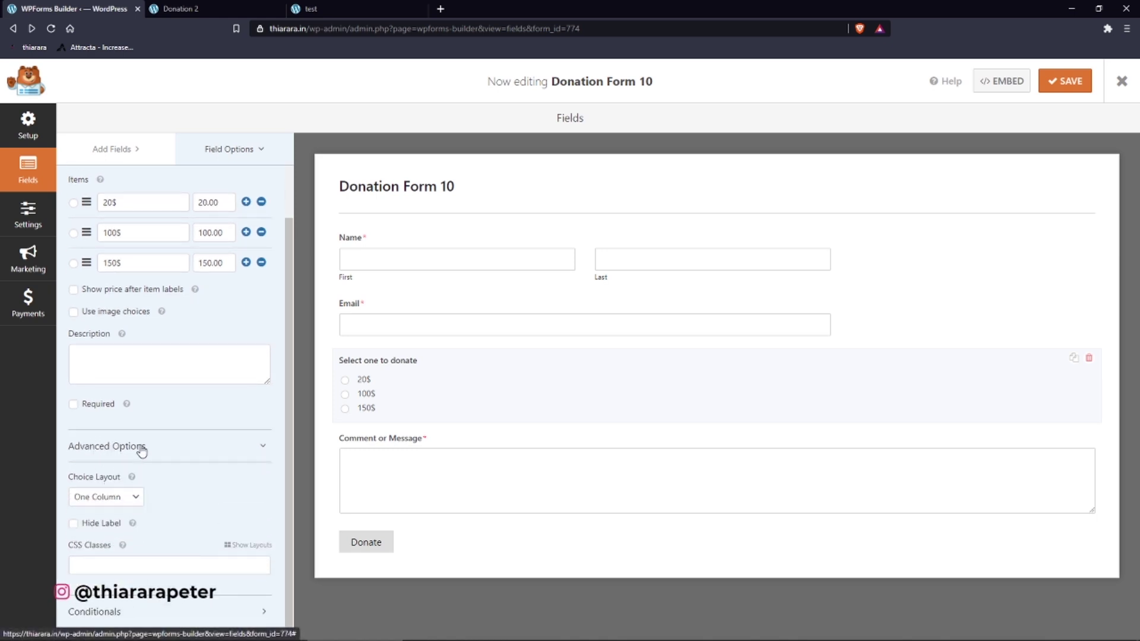
pyautogui.click(125, 502)
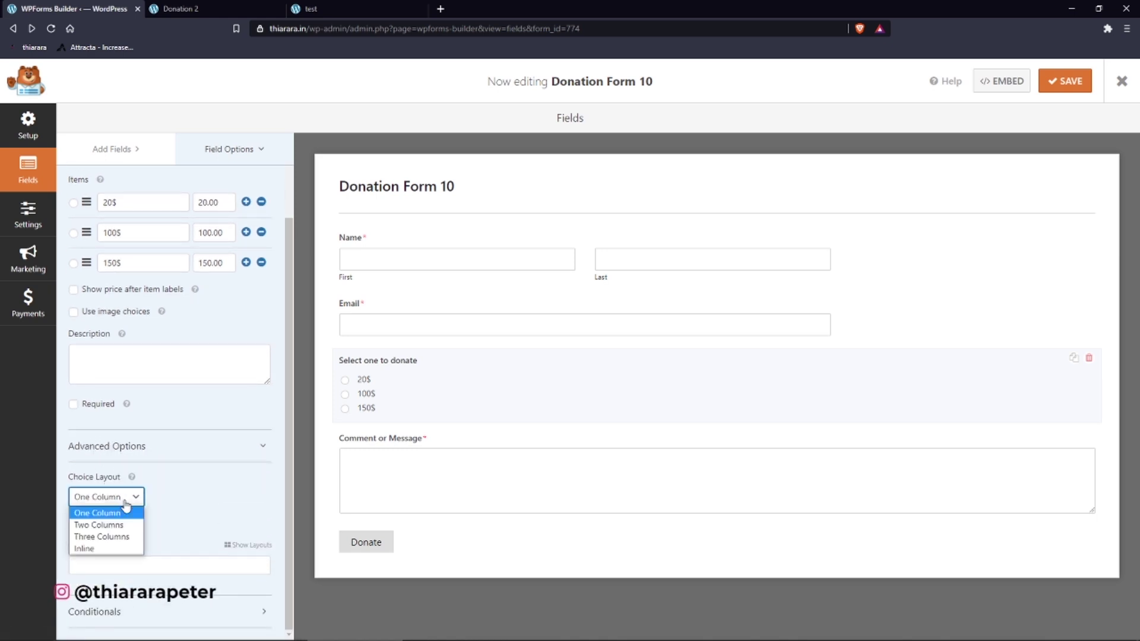
pyautogui.click(95, 523)
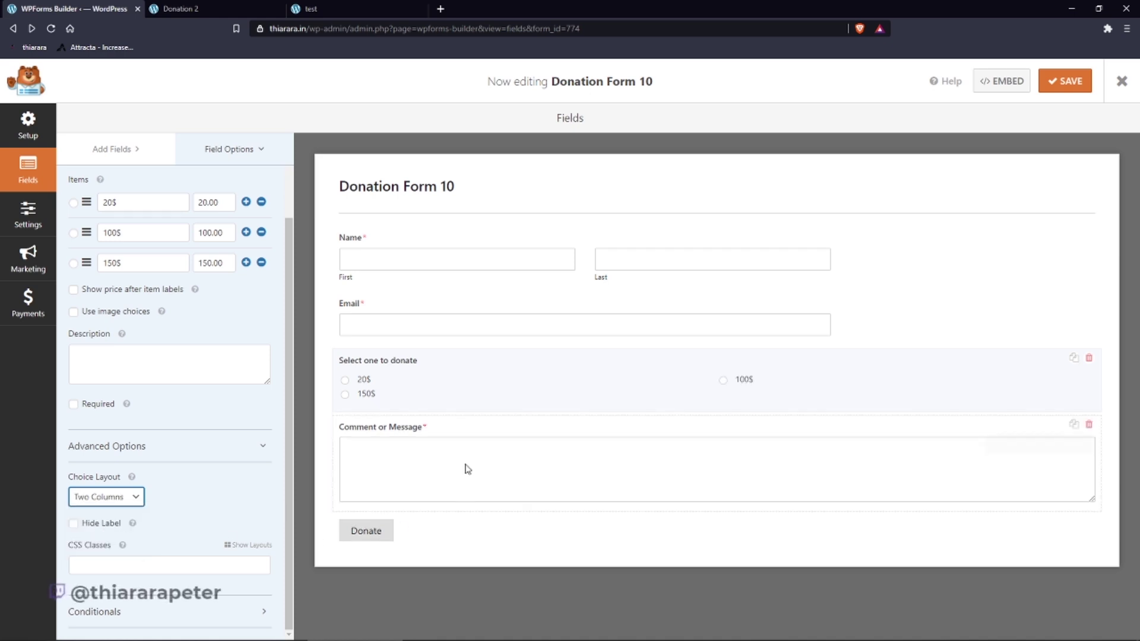
pyautogui.click(104, 499)
pyautogui.click(102, 536)
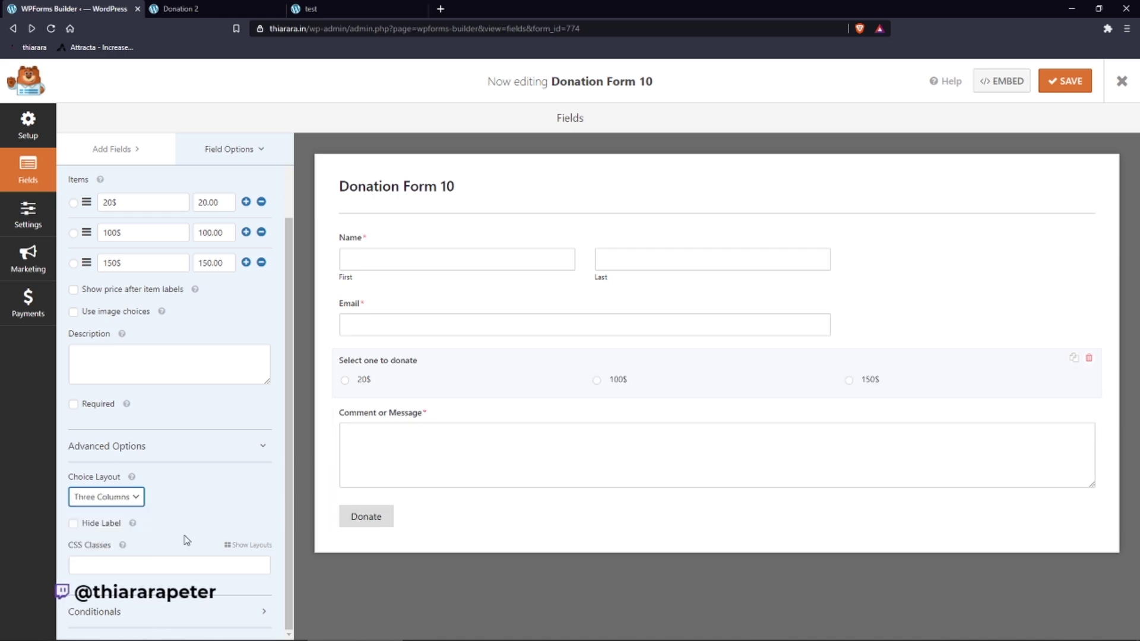
pyautogui.click(104, 499)
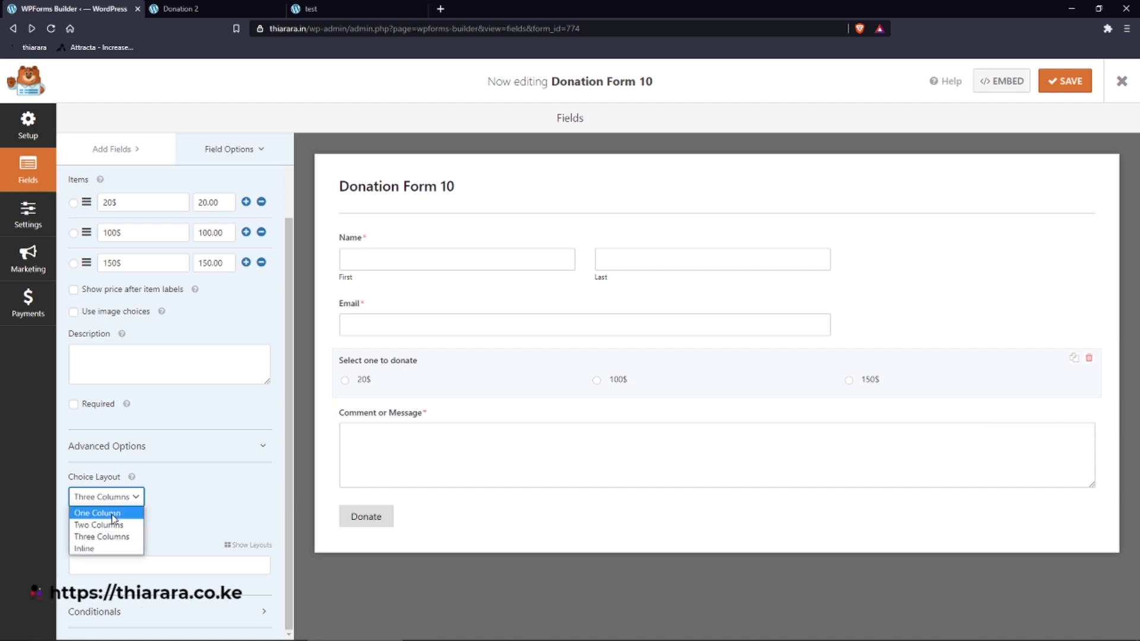
pyautogui.click(94, 549)
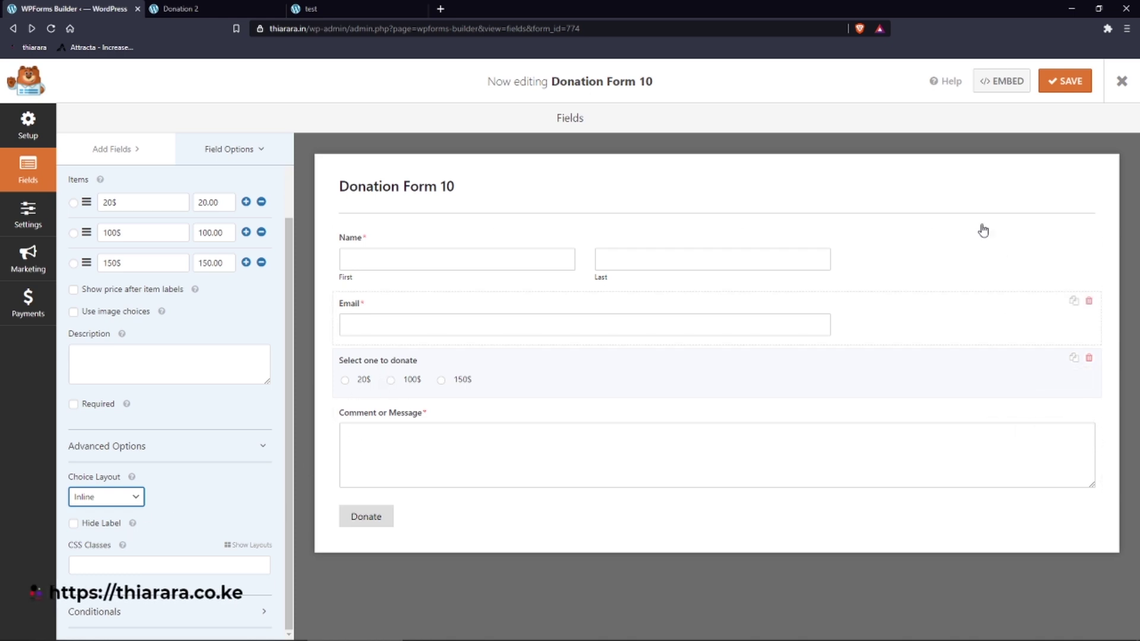
pyautogui.click(1062, 90)
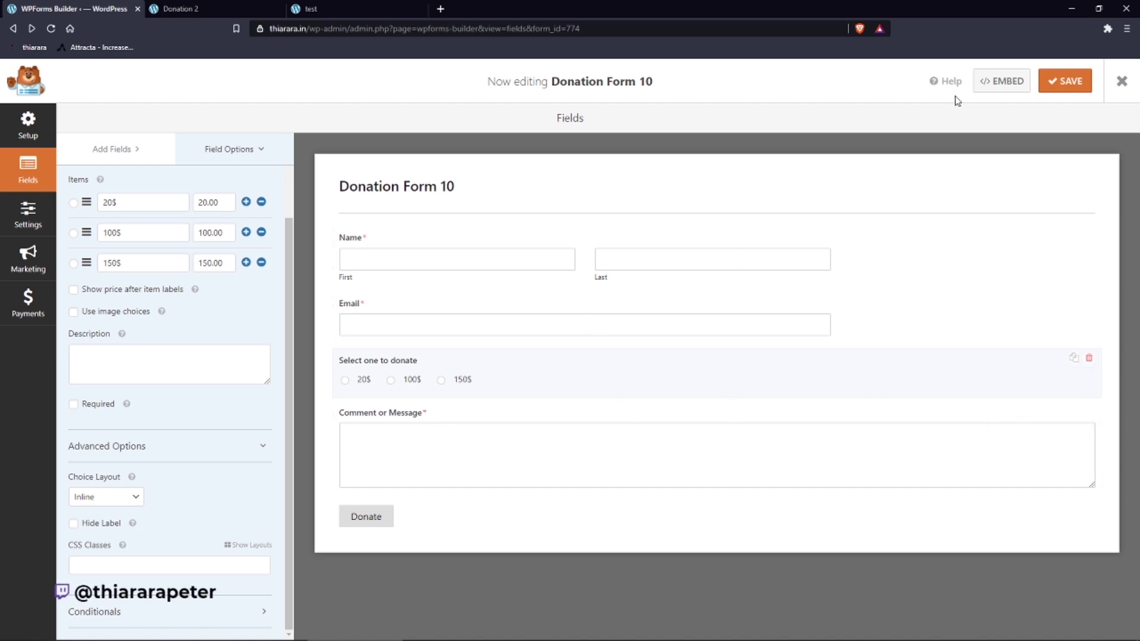
pyautogui.click(1059, 81)
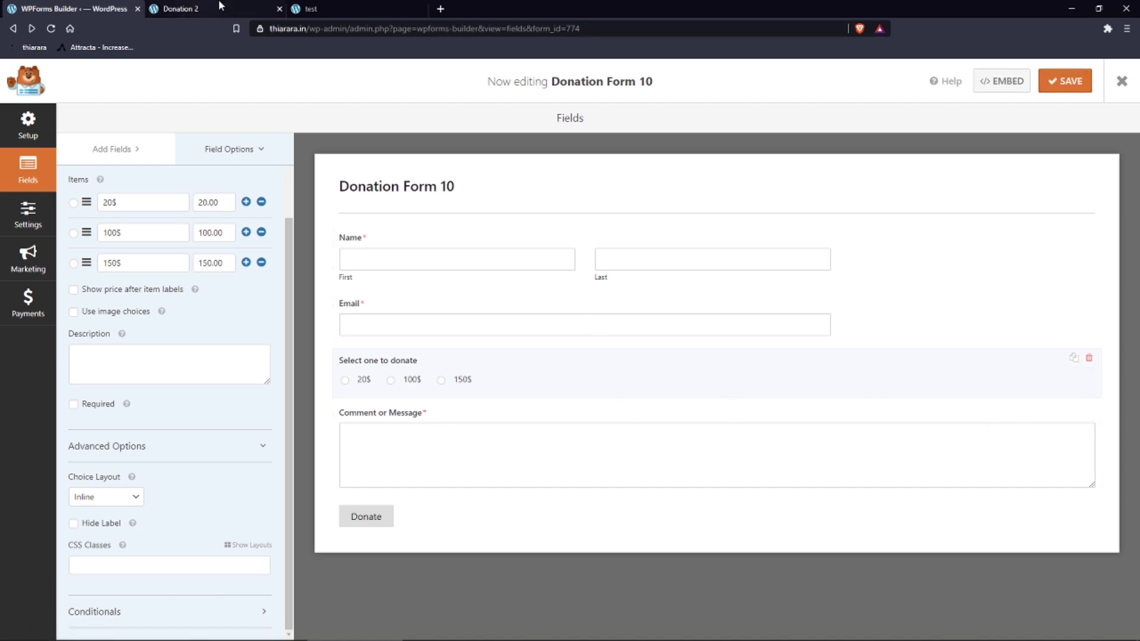
# - Reload the published Donation 2 page and submit its form with the 20$ option selected
pyautogui.click(178, 8)
pyautogui.click(52, 29)
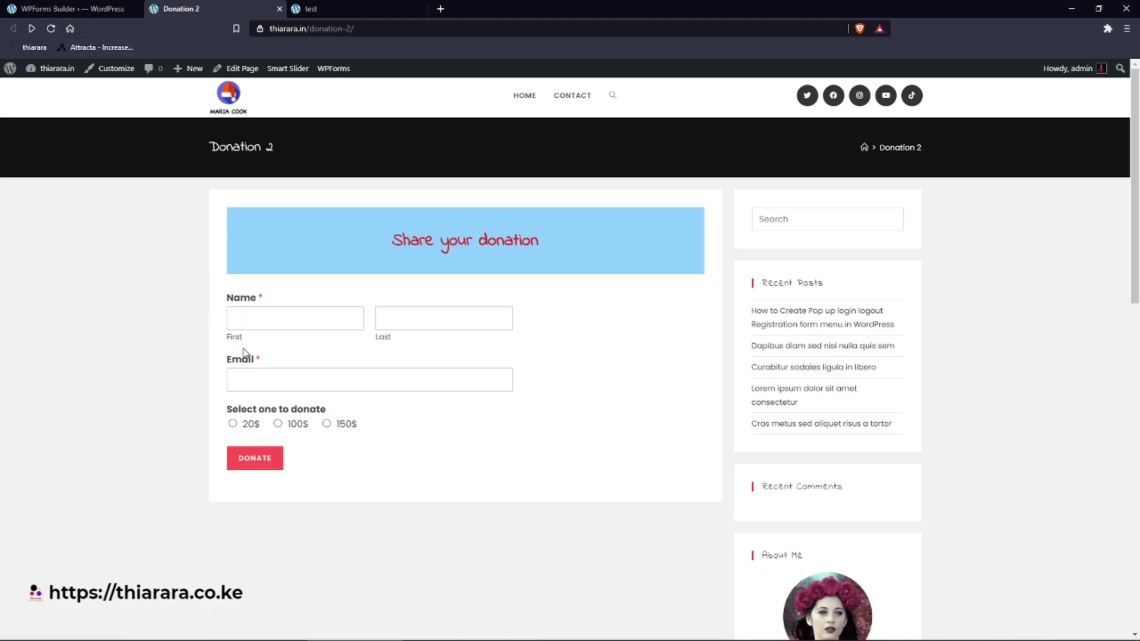
pyautogui.click(232, 424)
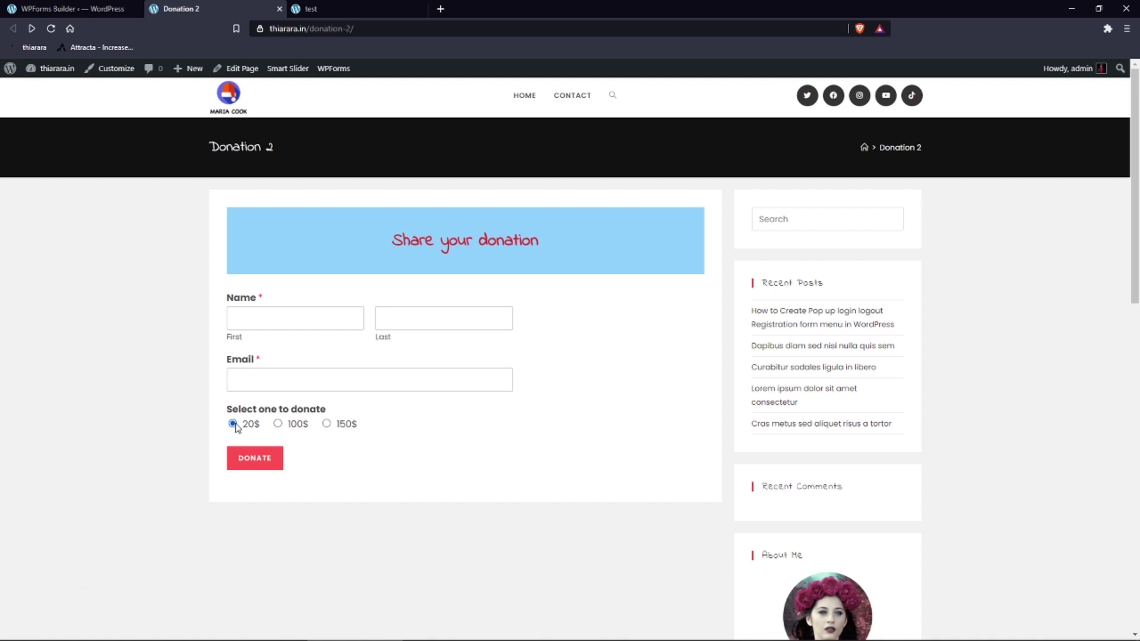
pyautogui.click(250, 461)
# - Fill in the donor's email, first name and last name, enter the comment "hvbjh", and submit the 20$ donation
pyautogui.click(262, 215)
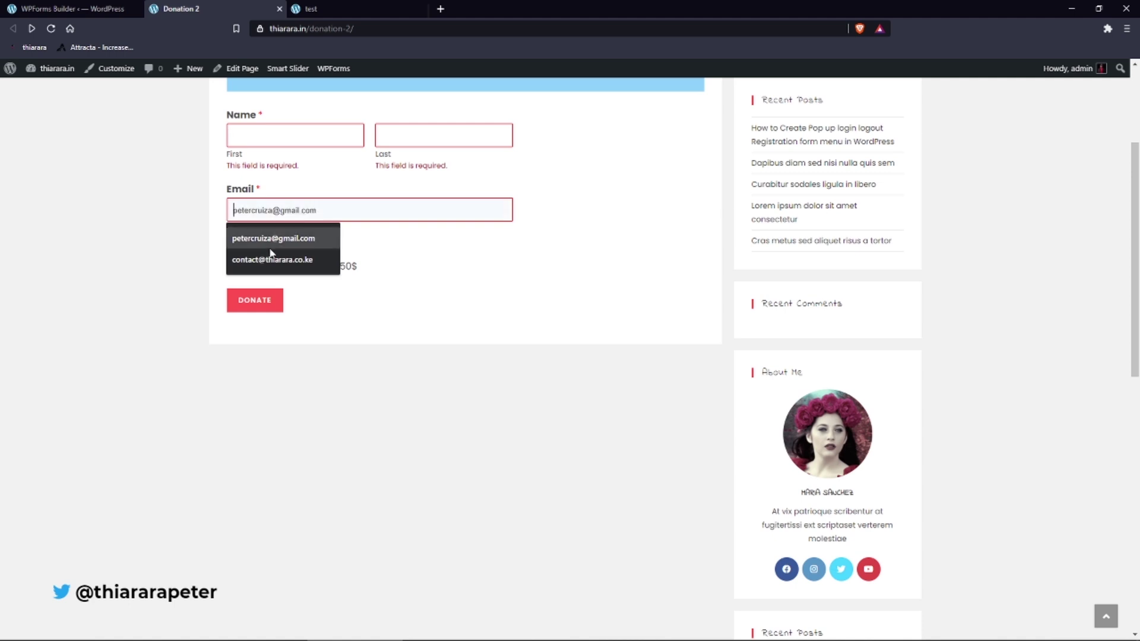
pyautogui.click(275, 257)
pyautogui.click(301, 145)
pyautogui.click(297, 170)
pyautogui.click(414, 138)
pyautogui.click(422, 159)
pyautogui.click(306, 312)
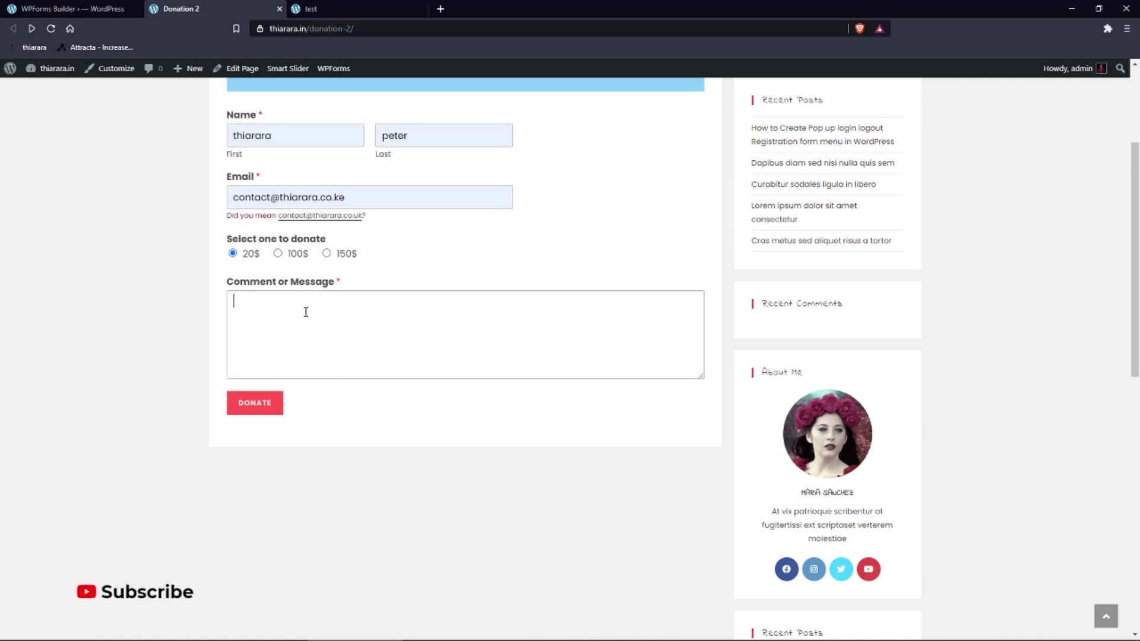
pyautogui.click(265, 405)
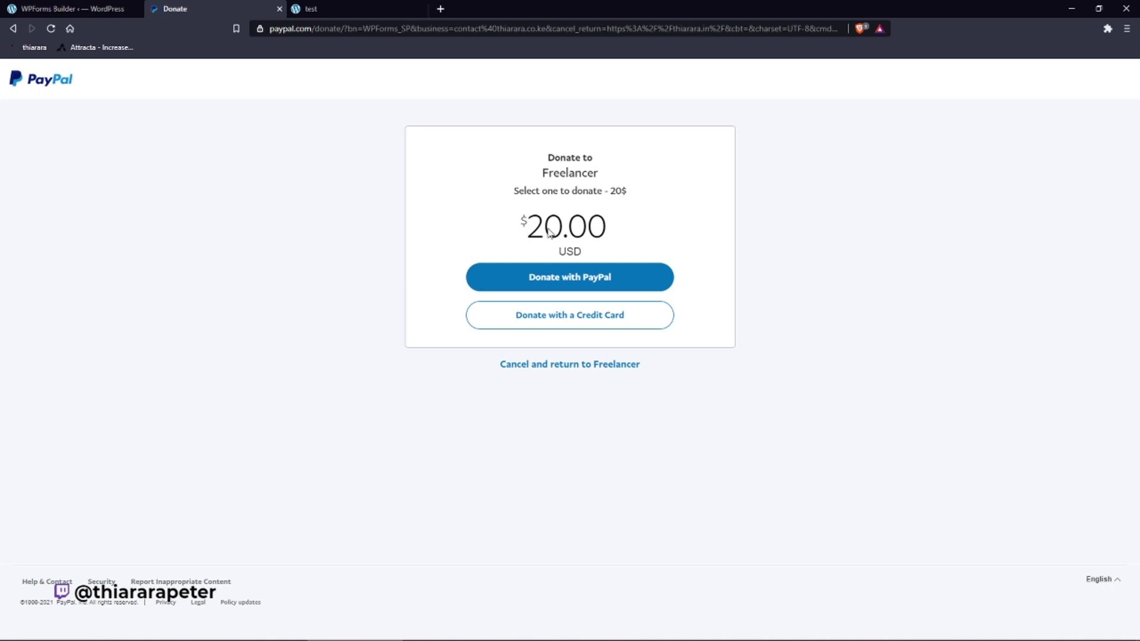
# - Go back from PayPal to the donation form, resubmit it with the 100$ option, and check the amount on the PayPal page
pyautogui.click(13, 28)
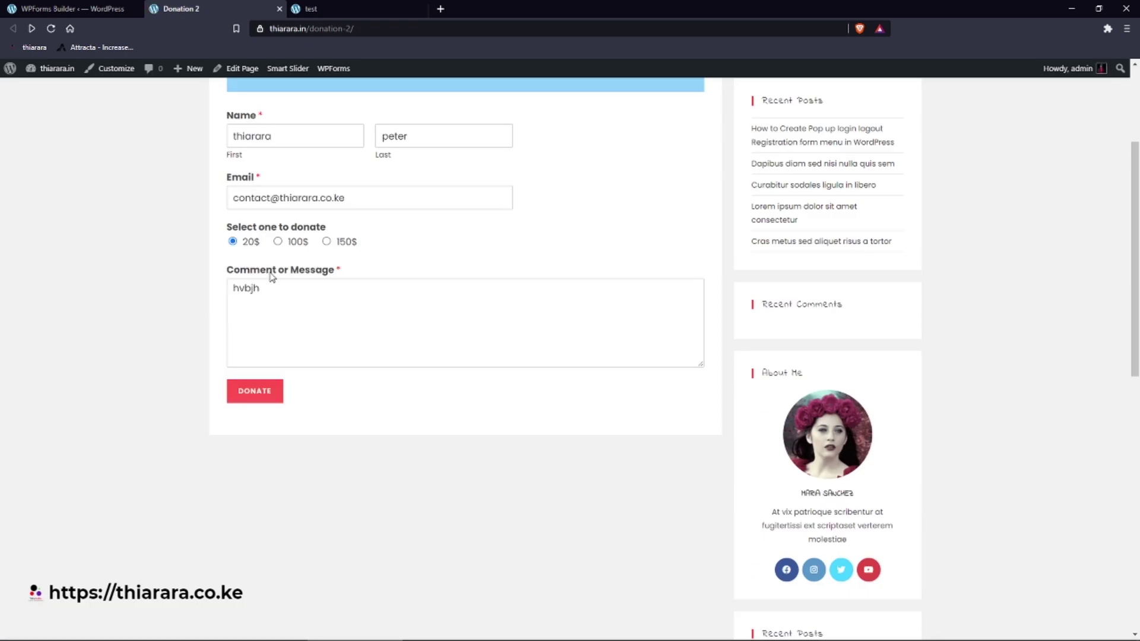
pyautogui.click(298, 243)
pyautogui.click(260, 391)
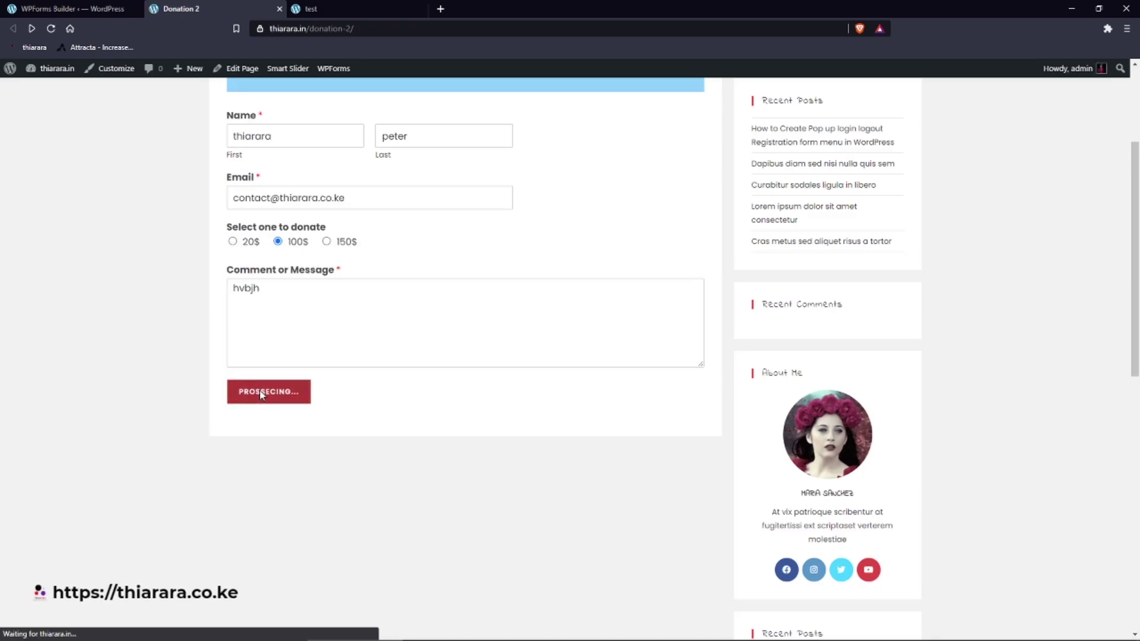
pyautogui.moveTo(621, 226); pyautogui.dragTo(515, 222)
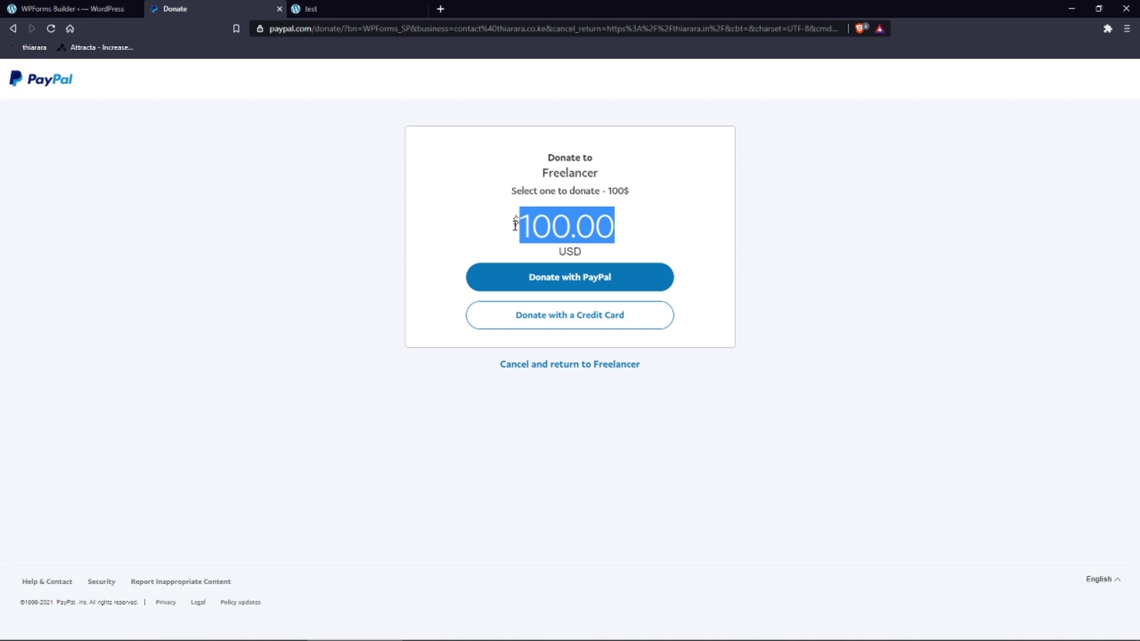
pyautogui.click(637, 227)
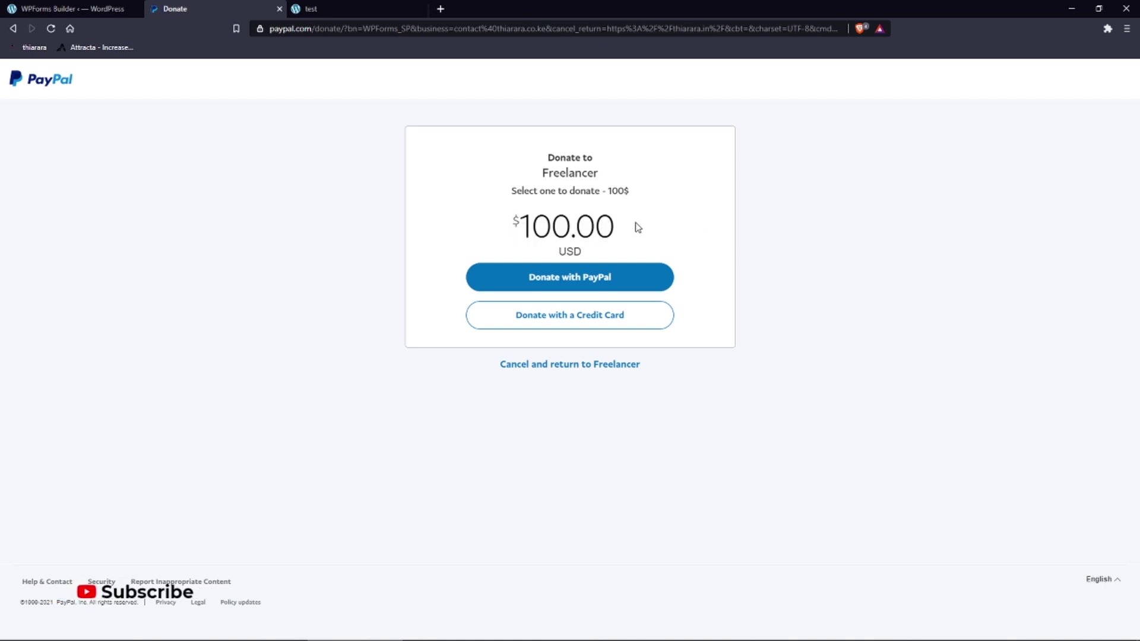
# - Close the PayPal donation page and bring up the test page with the earlier donation form
pyautogui.click(279, 9)
pyautogui.click(65, 7)
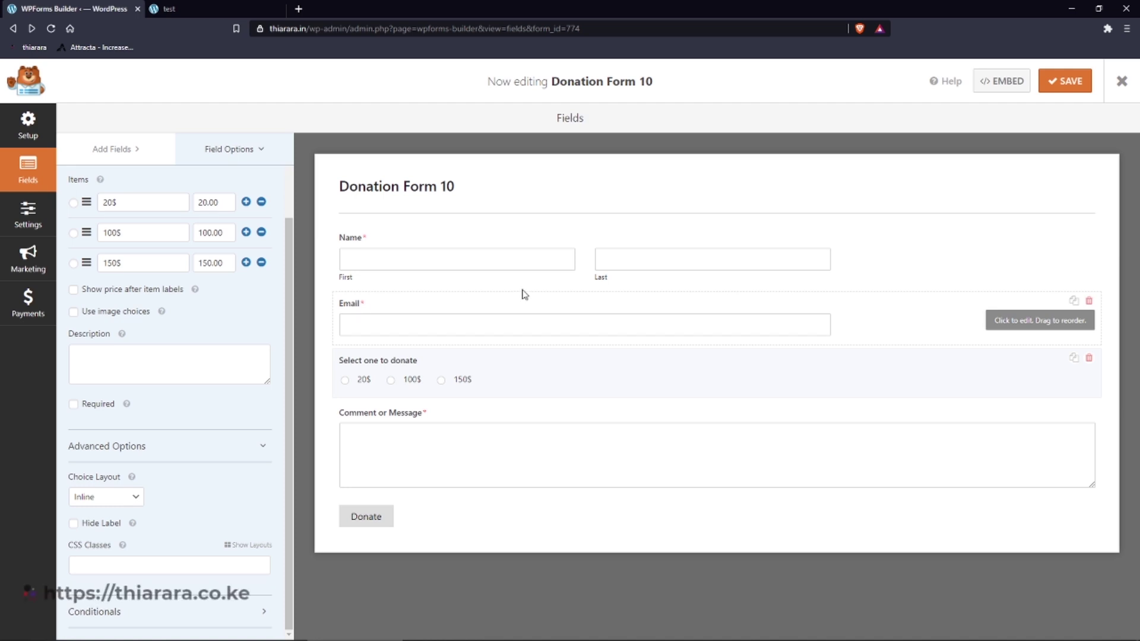
pyautogui.click(186, 8)
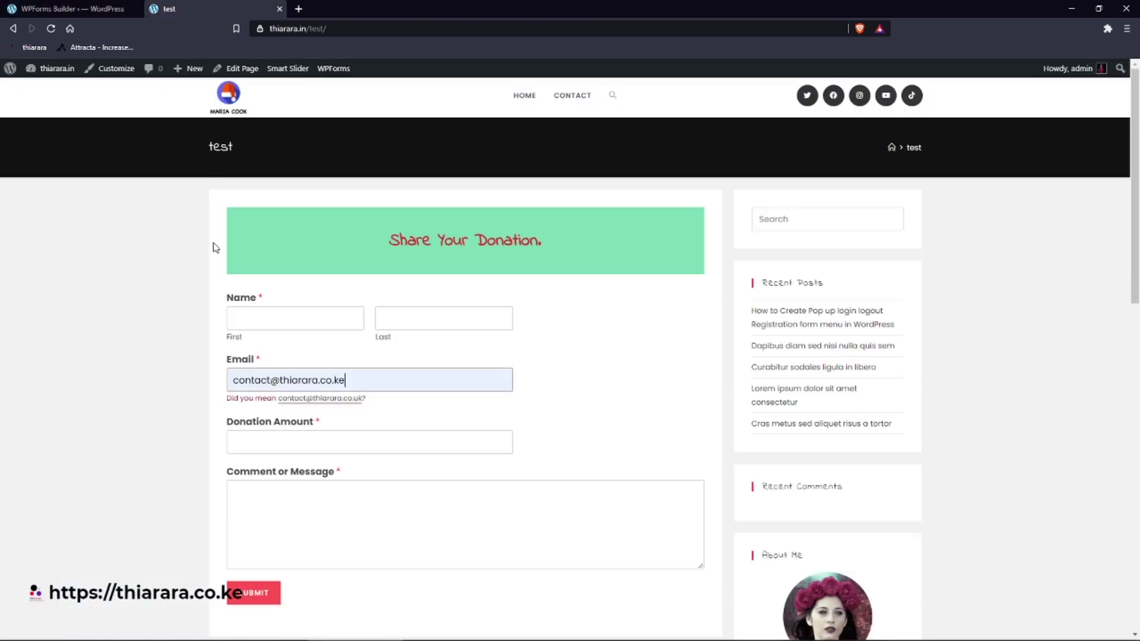